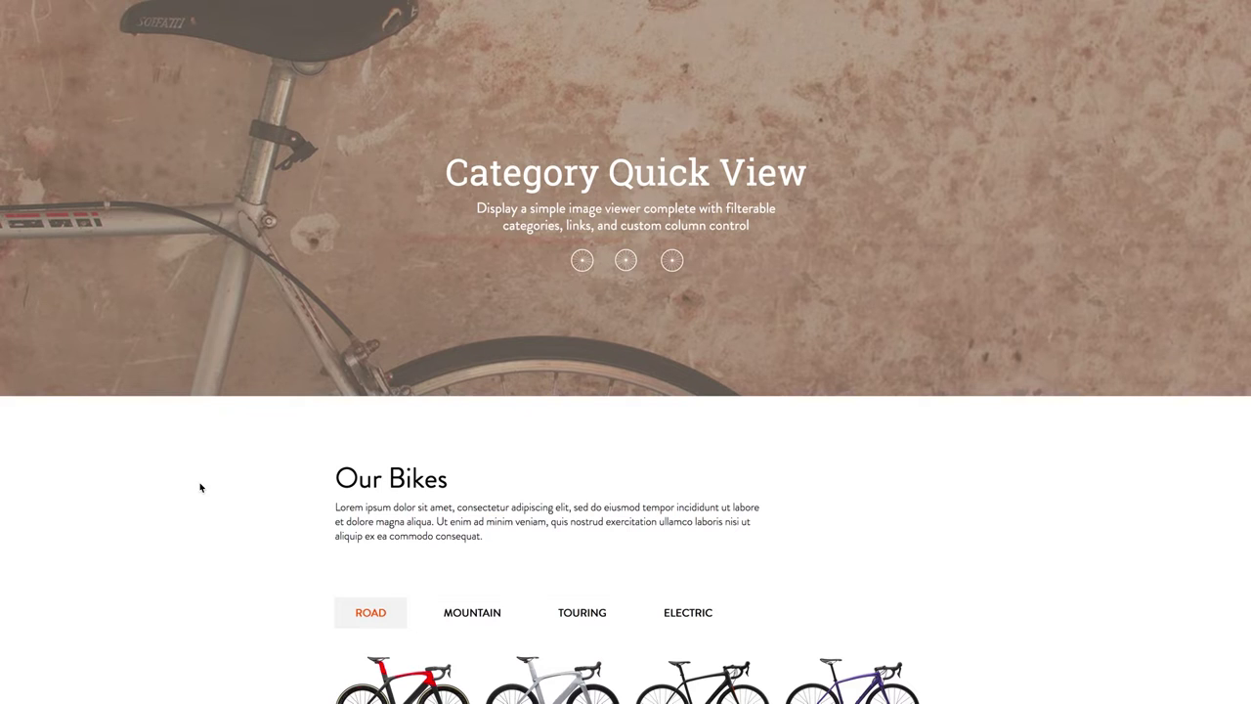
Step: Try the demo's MOUNTAIN, TOURING and ELECTRIC categories, then return to ROAD
{"action": "scroll", "coordinate": [198, 479], "scroll_direction": "down", "scroll_amount": 3}
{"action": "scroll", "coordinate": [199, 486], "scroll_direction": "down", "scroll_amount": 2}
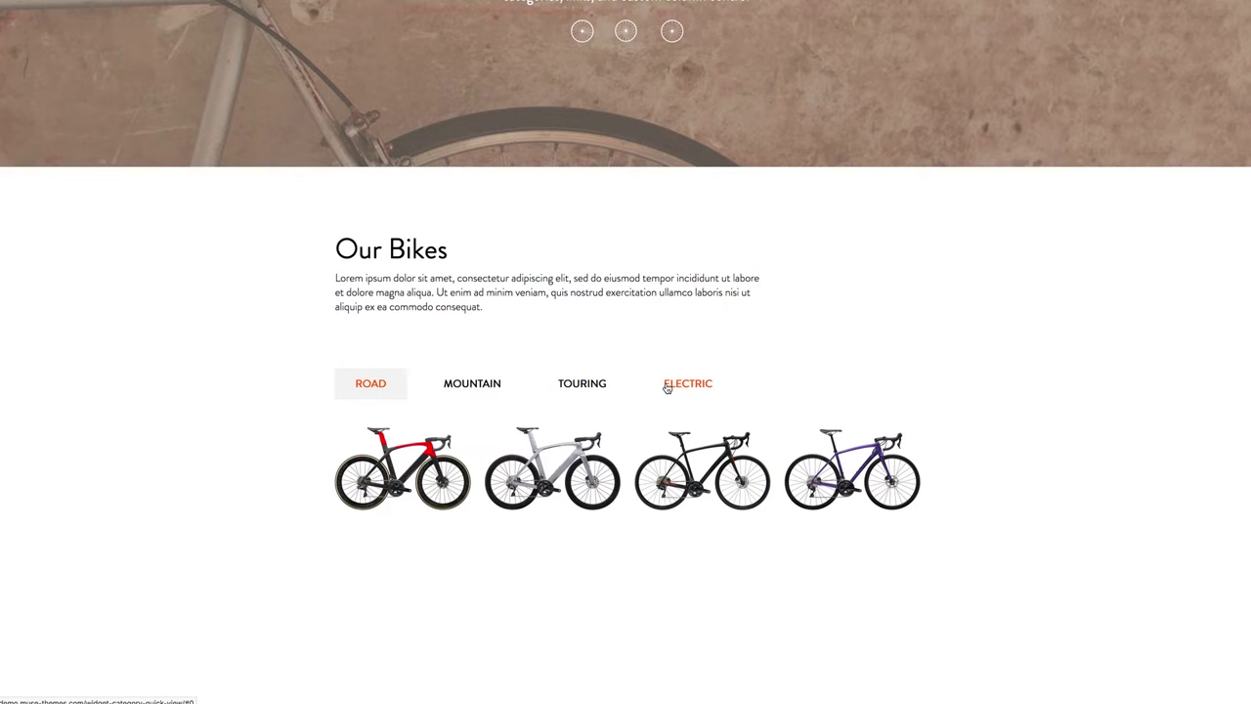
{"action": "left_click", "coordinate": [470, 391]}
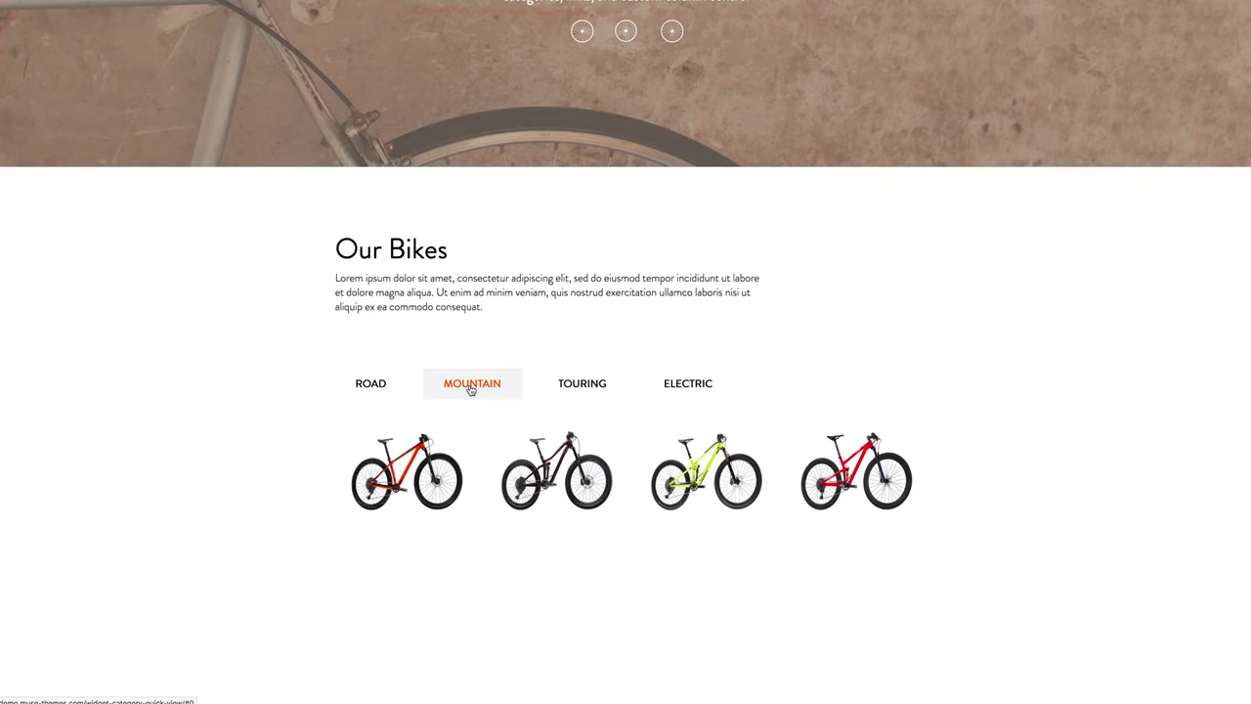
{"action": "left_click", "coordinate": [584, 387]}
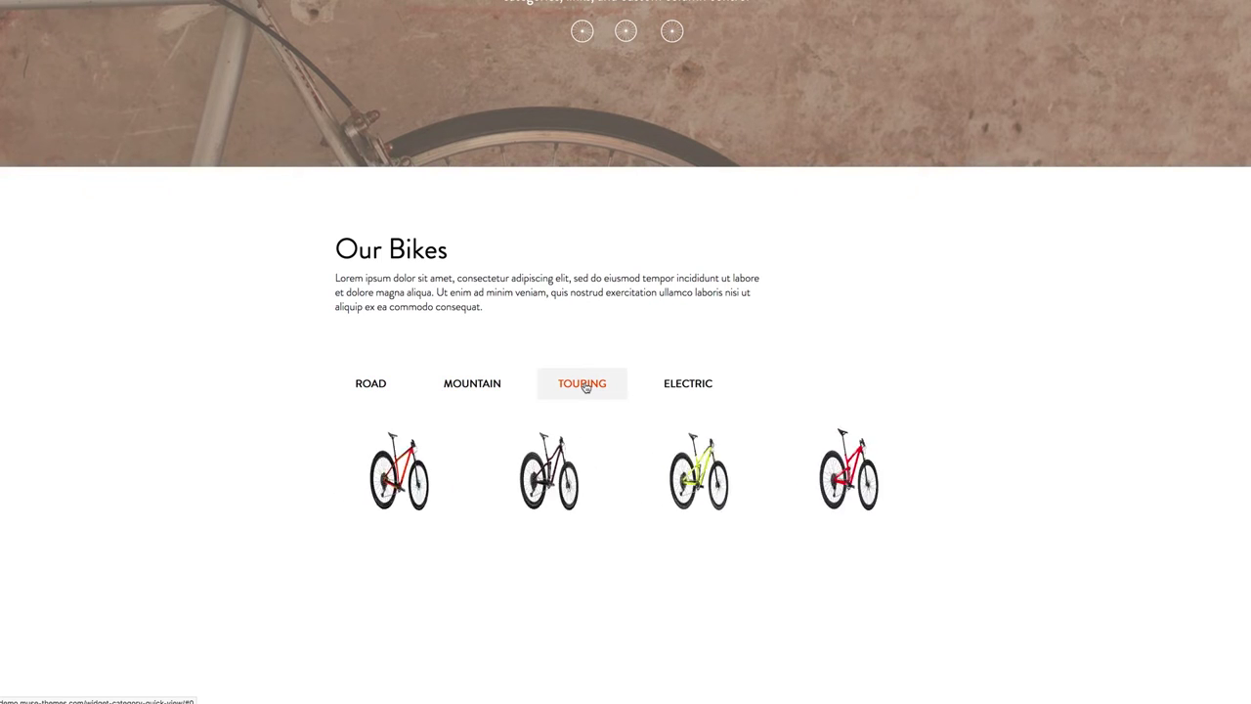
{"action": "left_click", "coordinate": [689, 387]}
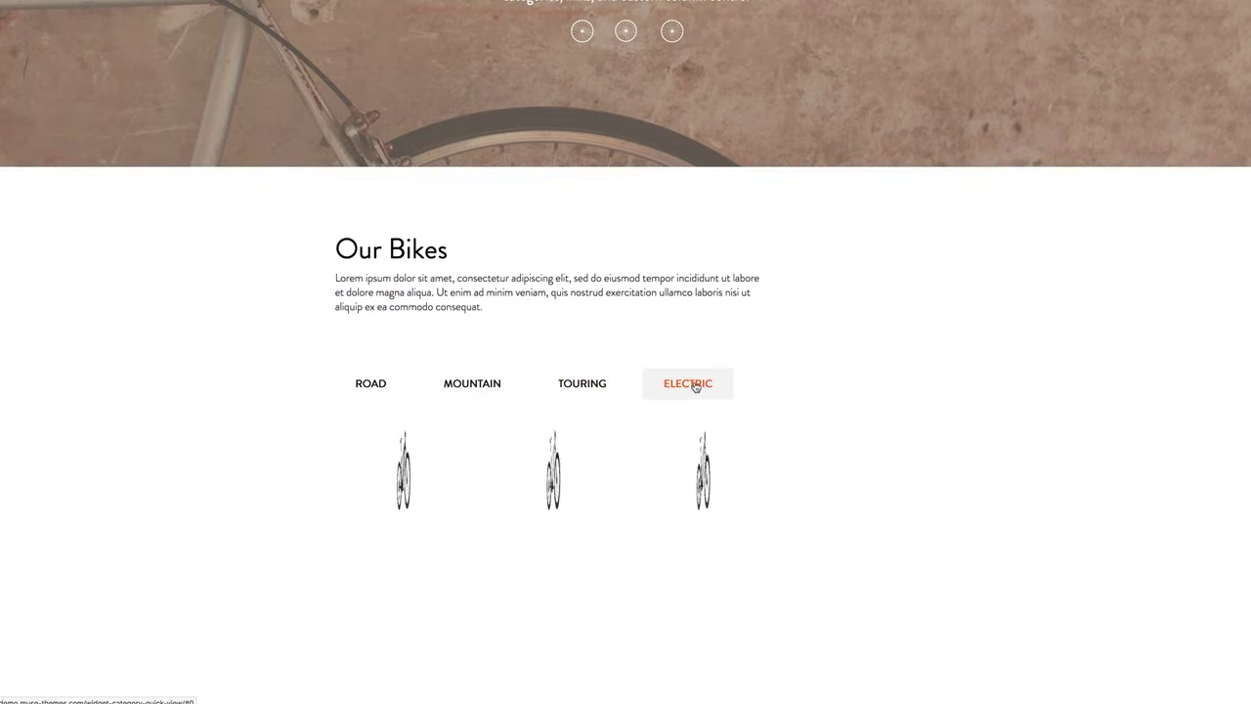
{"action": "left_click", "coordinate": [374, 387]}
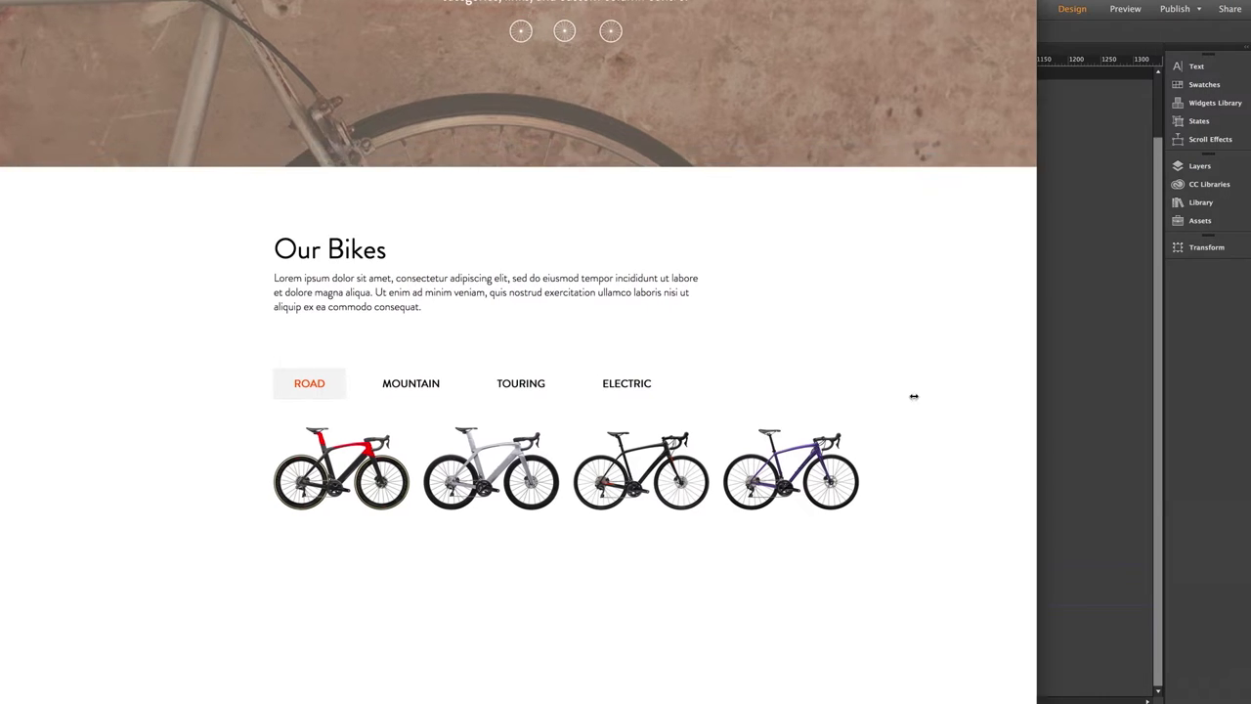
Step: Narrow the browser to phone width, pick MOUNTAIN from the category dropdown, then widen it again
{"action": "left_click_drag", "start_coordinate": [483, 378], "coordinate": [288, 381]}
{"action": "scroll", "coordinate": [274, 379], "scroll_direction": "down", "scroll_amount": 3}
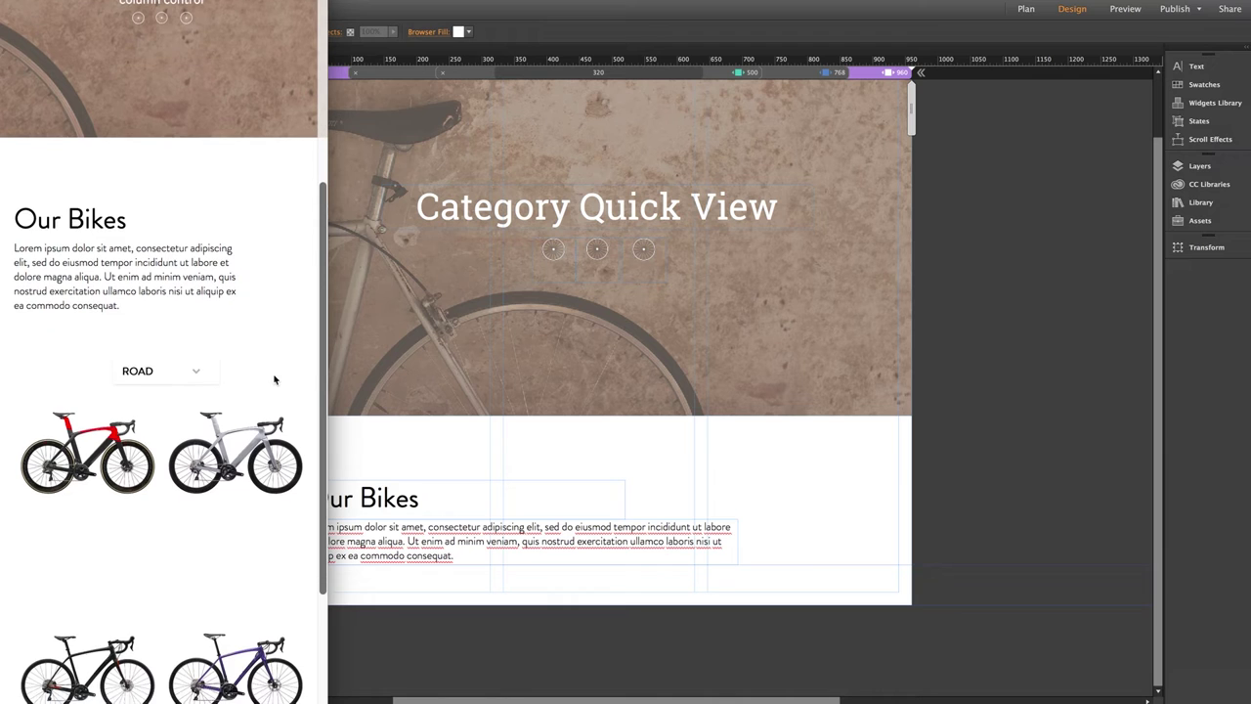
{"action": "left_click", "coordinate": [184, 374]}
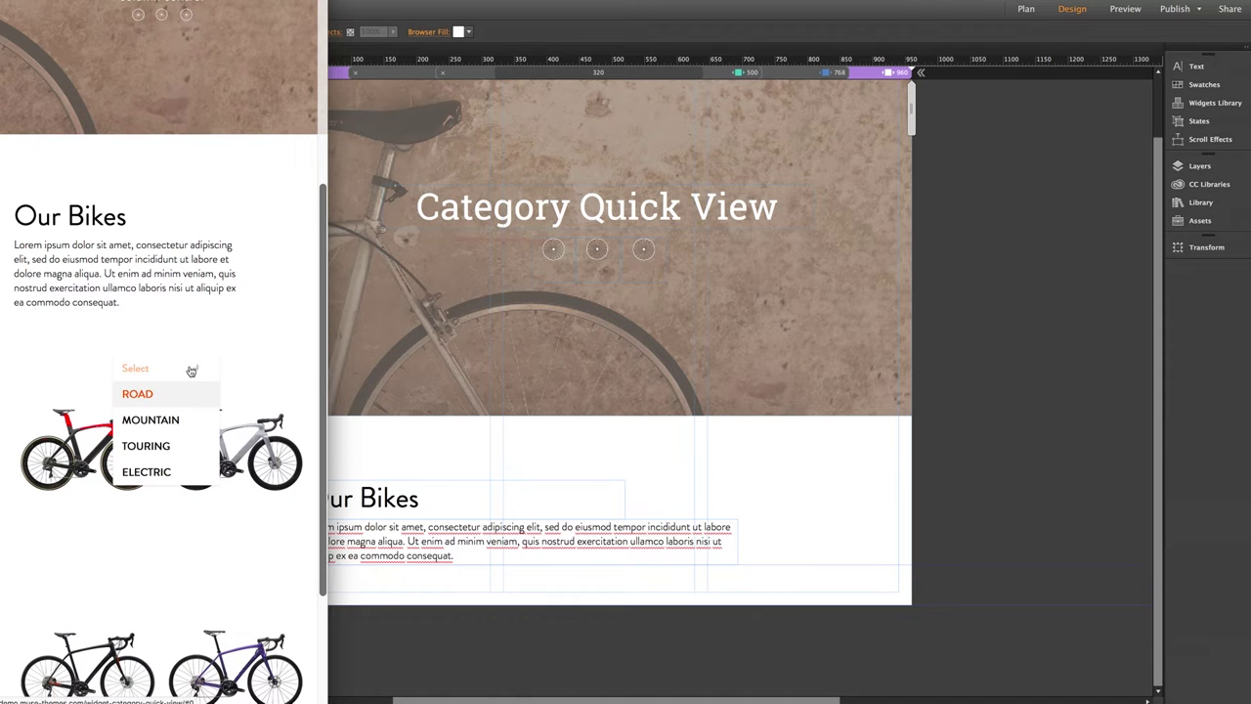
{"action": "left_click", "coordinate": [162, 420]}
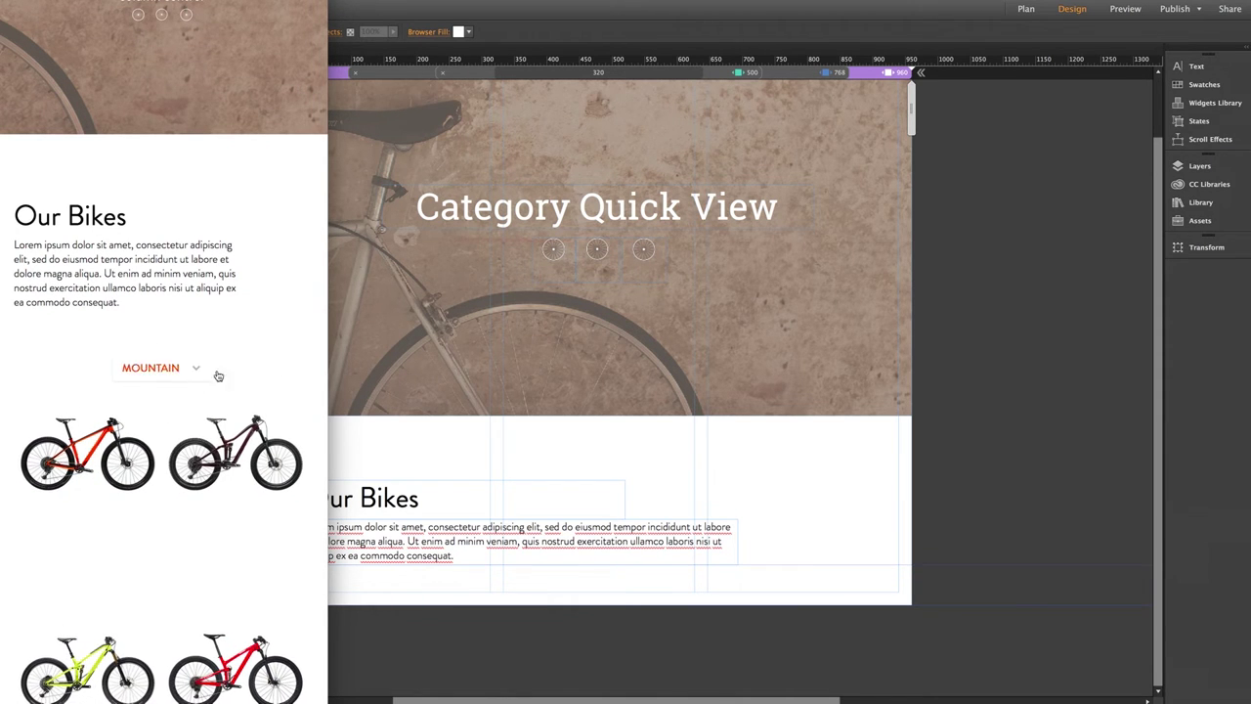
{"action": "left_click_drag", "start_coordinate": [328, 352], "coordinate": [1248, 339]}
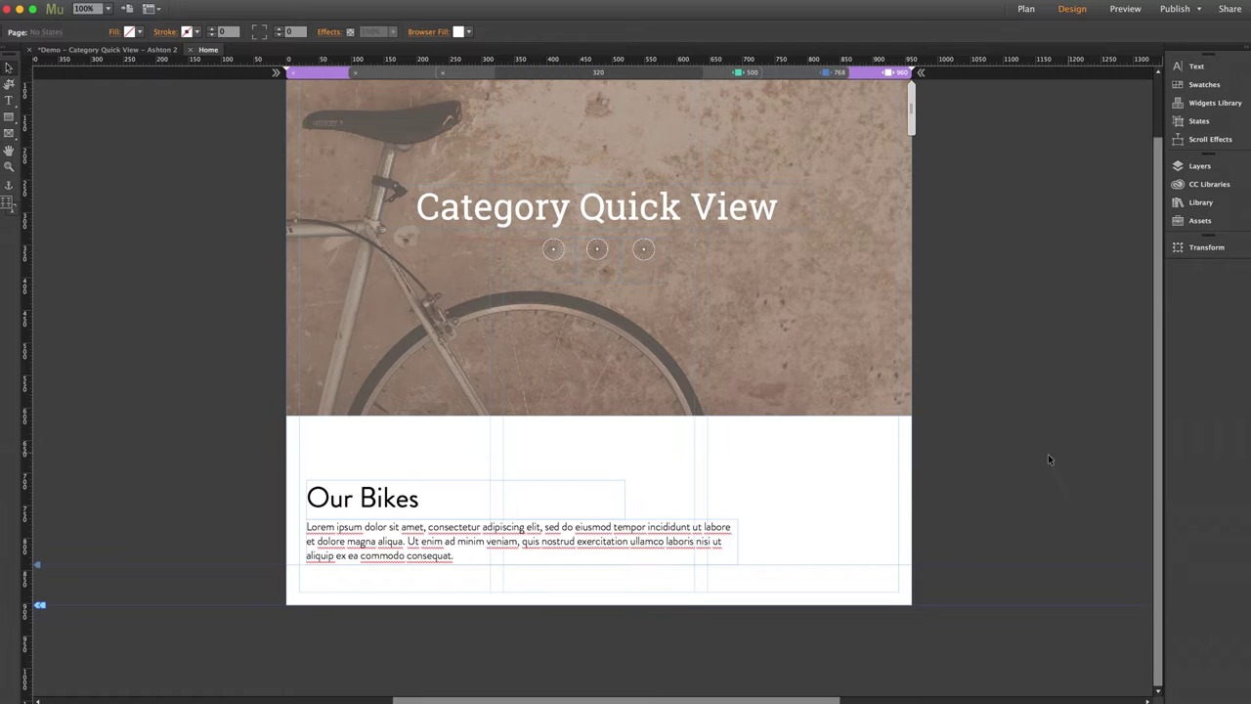
Step: Drag the Category Quick View widget from the Library panel onto the Home page
{"action": "left_click", "coordinate": [1198, 202]}
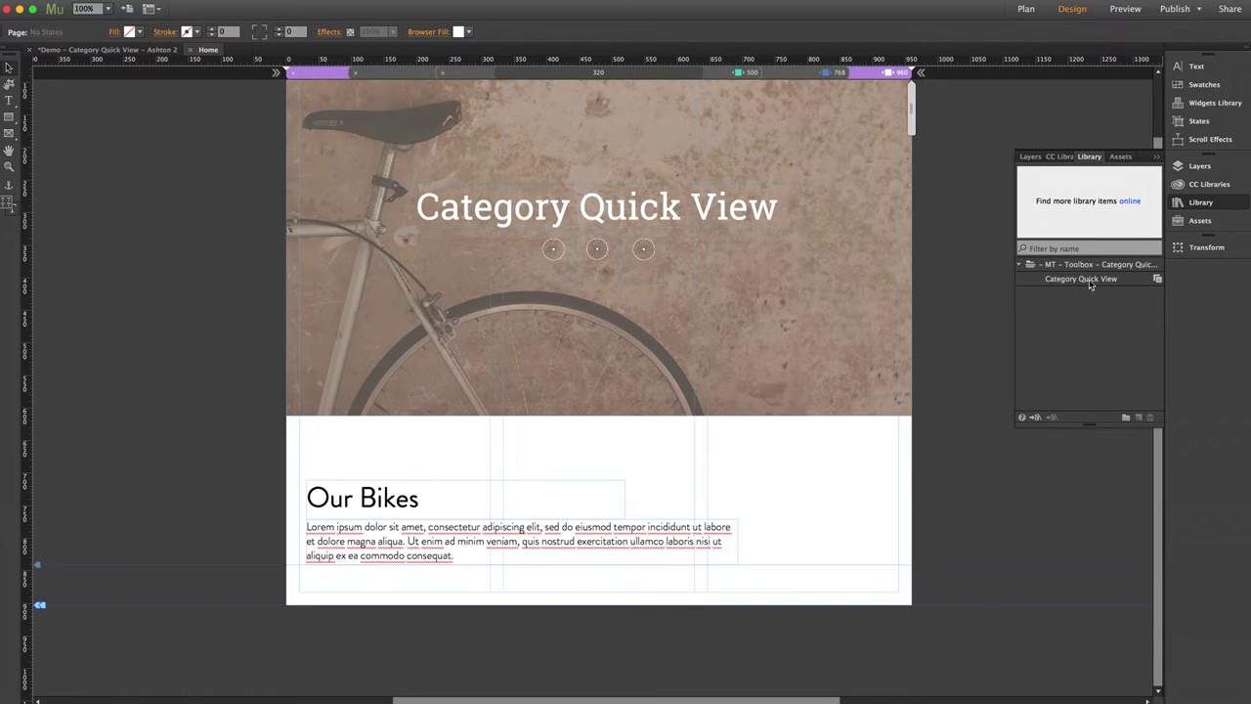
{"action": "left_click_drag", "start_coordinate": [1085, 284], "coordinate": [294, 558]}
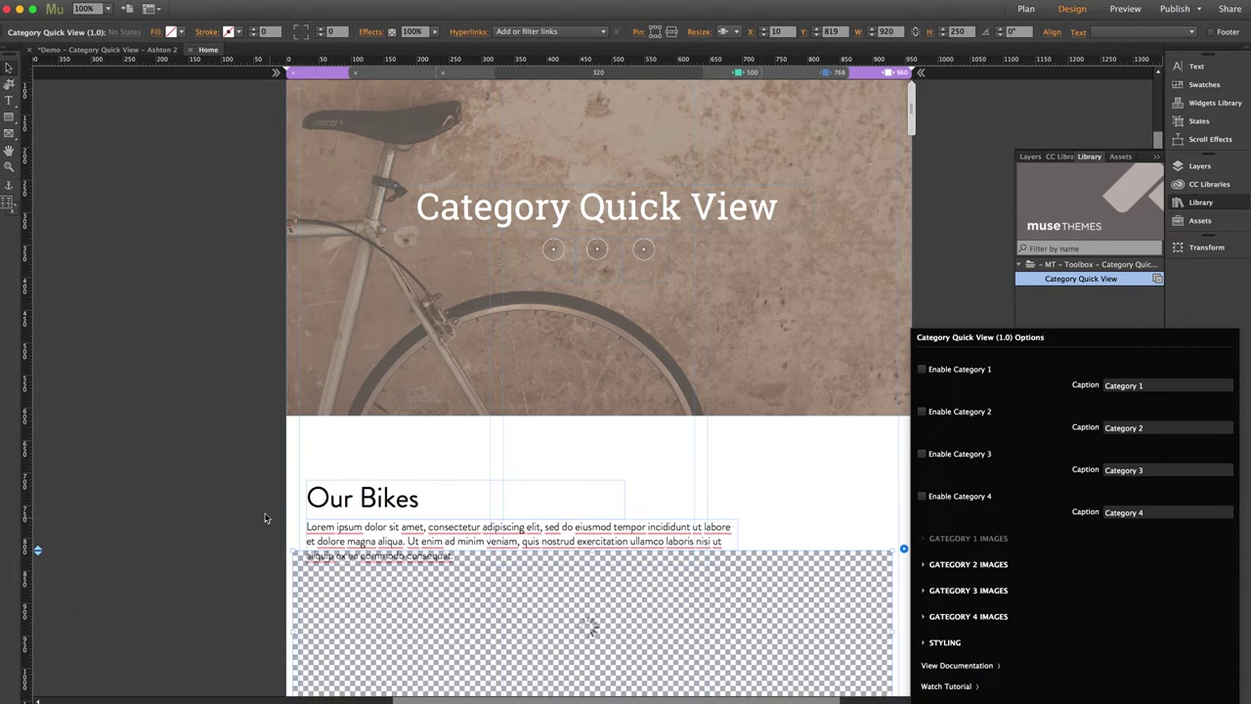
{"action": "left_click", "coordinate": [239, 512]}
{"action": "scroll", "coordinate": [239, 512], "scroll_direction": "down", "scroll_amount": 2}
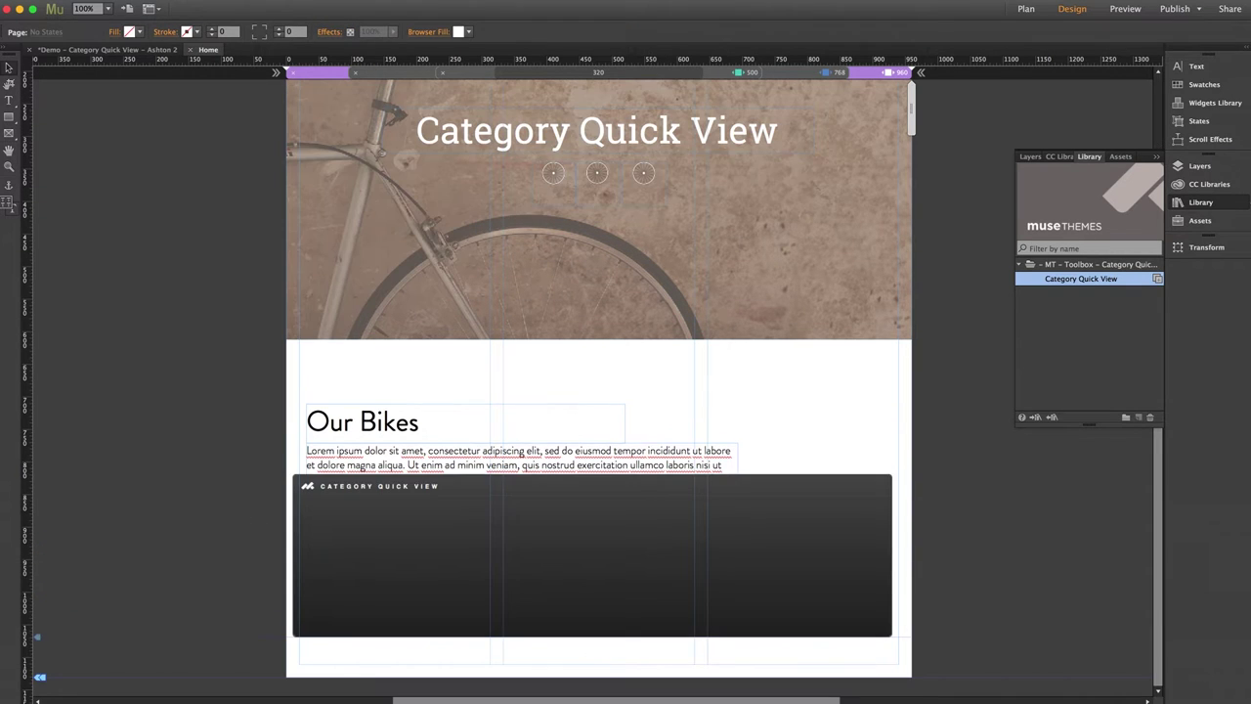
Step: Nudge the widget down so it sits below the Our Bikes paragraph
{"action": "left_click", "coordinate": [372, 523]}
{"action": "left_click_drag", "start_coordinate": [372, 523], "coordinate": [377, 532]}
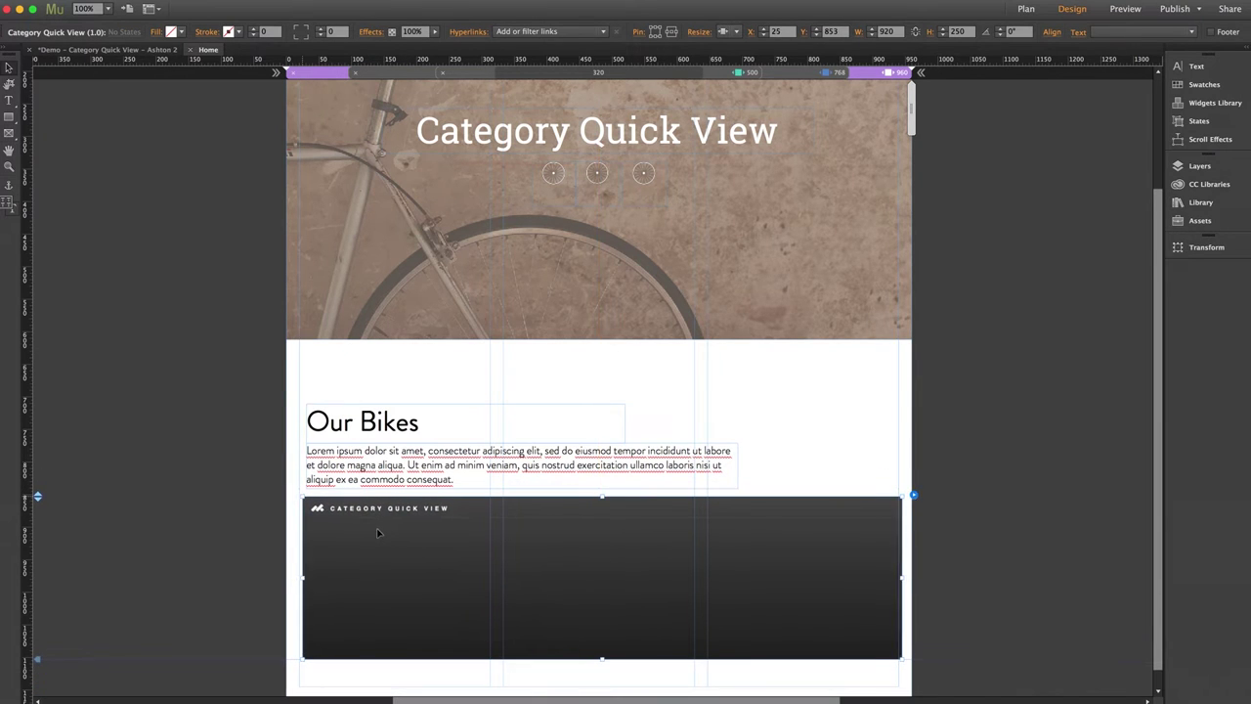
{"action": "left_click", "coordinate": [220, 462]}
{"action": "scroll", "coordinate": [220, 461], "scroll_direction": "down", "scroll_amount": 1}
{"action": "scroll", "coordinate": [221, 460], "scroll_direction": "down", "scroll_amount": 1}
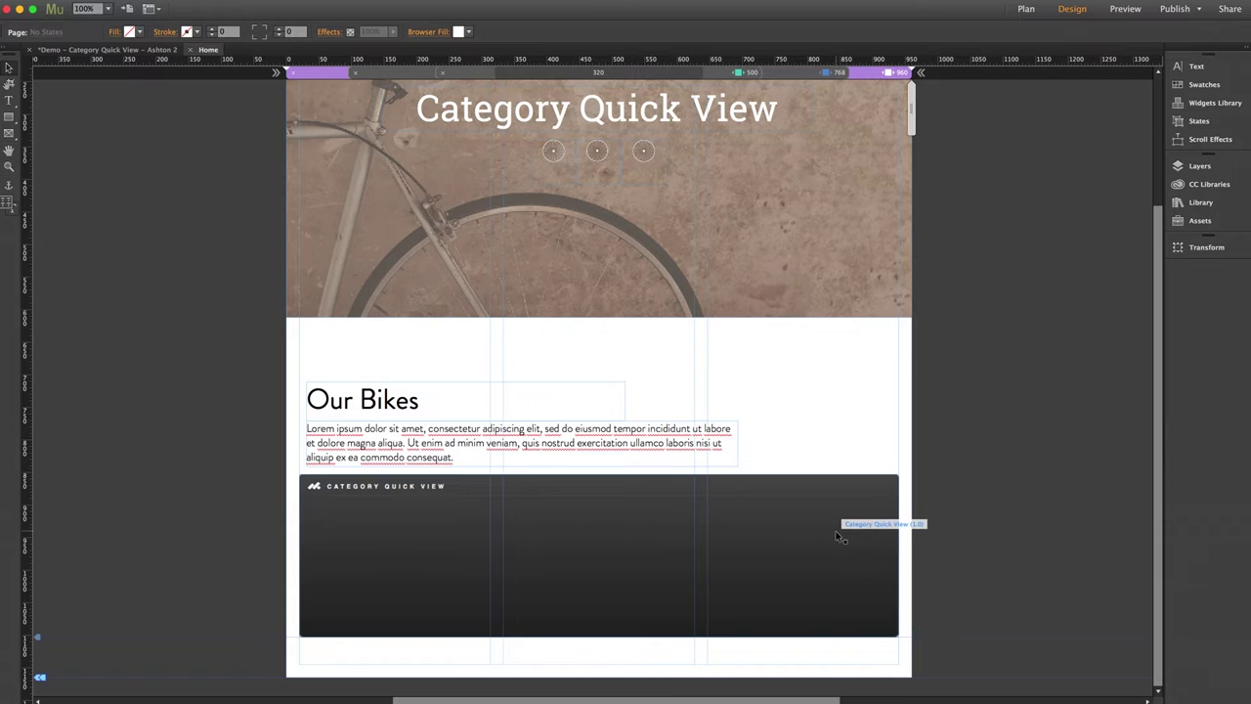
{"action": "scroll", "coordinate": [838, 533], "scroll_direction": "right", "scroll_amount": 6}
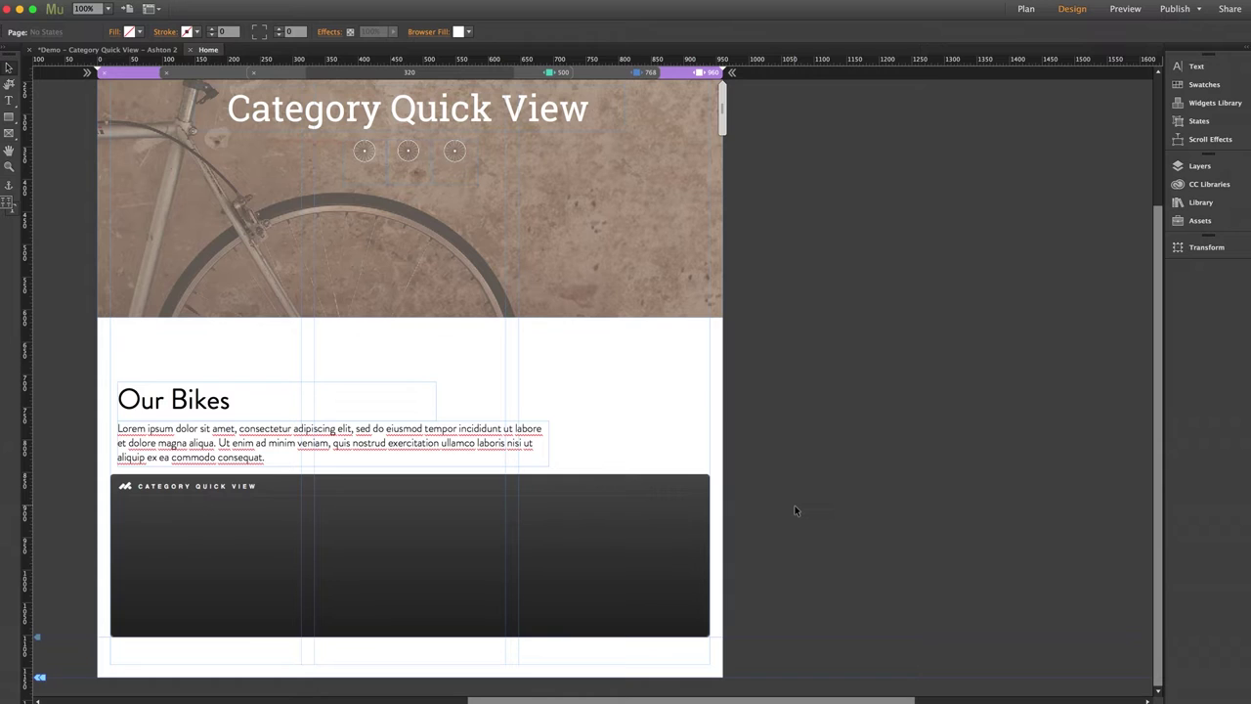
Step: Enable Categories 1 through 4 in the widget's Options
{"action": "left_click", "coordinate": [669, 517]}
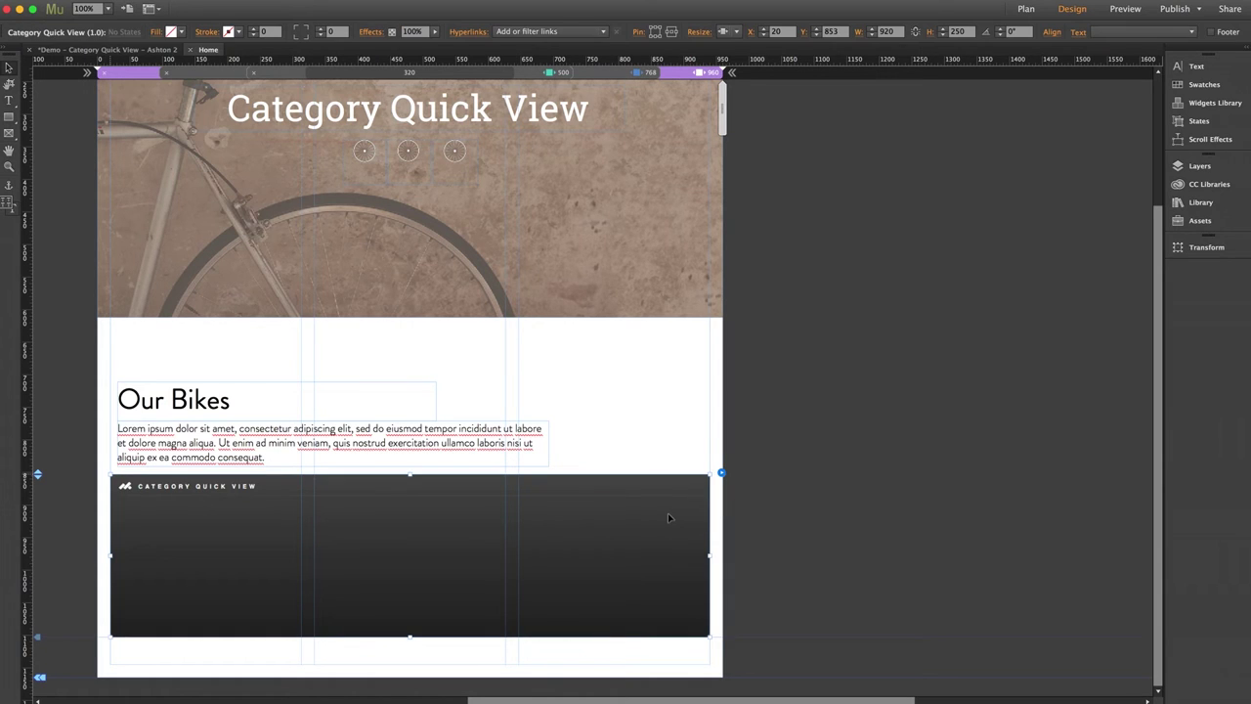
{"action": "left_click", "coordinate": [721, 473]}
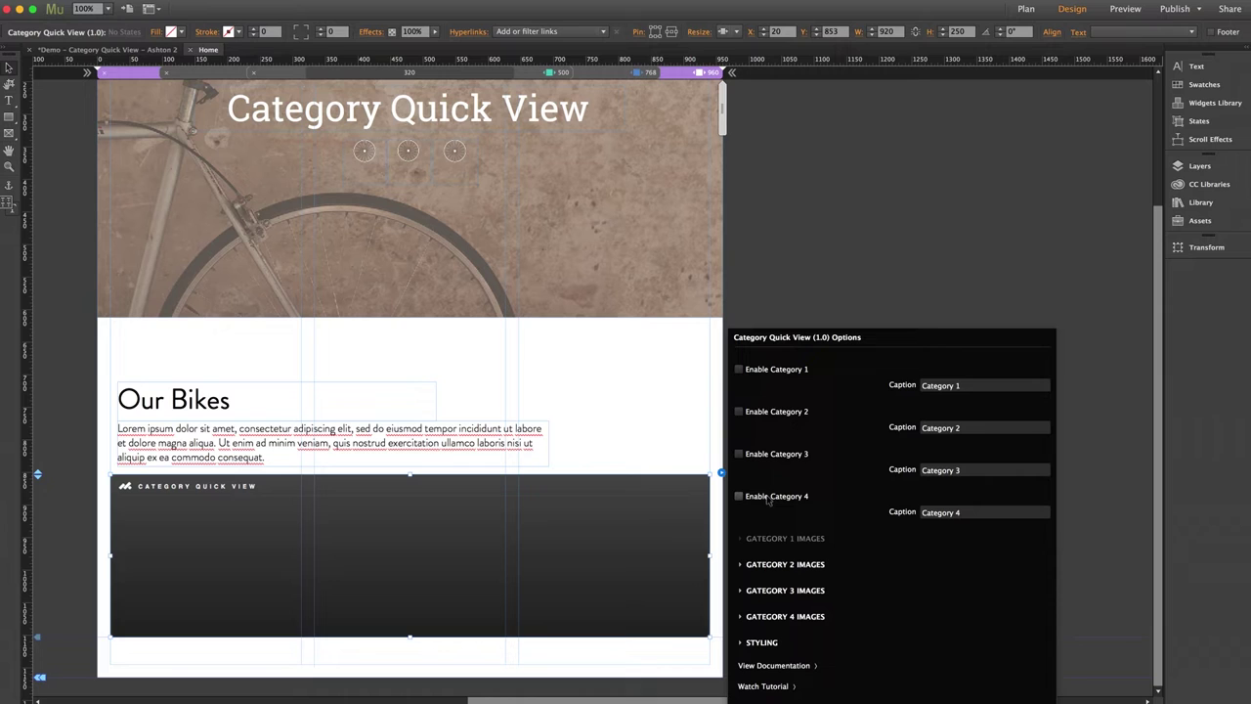
{"action": "left_click", "coordinate": [738, 370]}
{"action": "left_click", "coordinate": [739, 411]}
{"action": "left_click", "coordinate": [739, 453]}
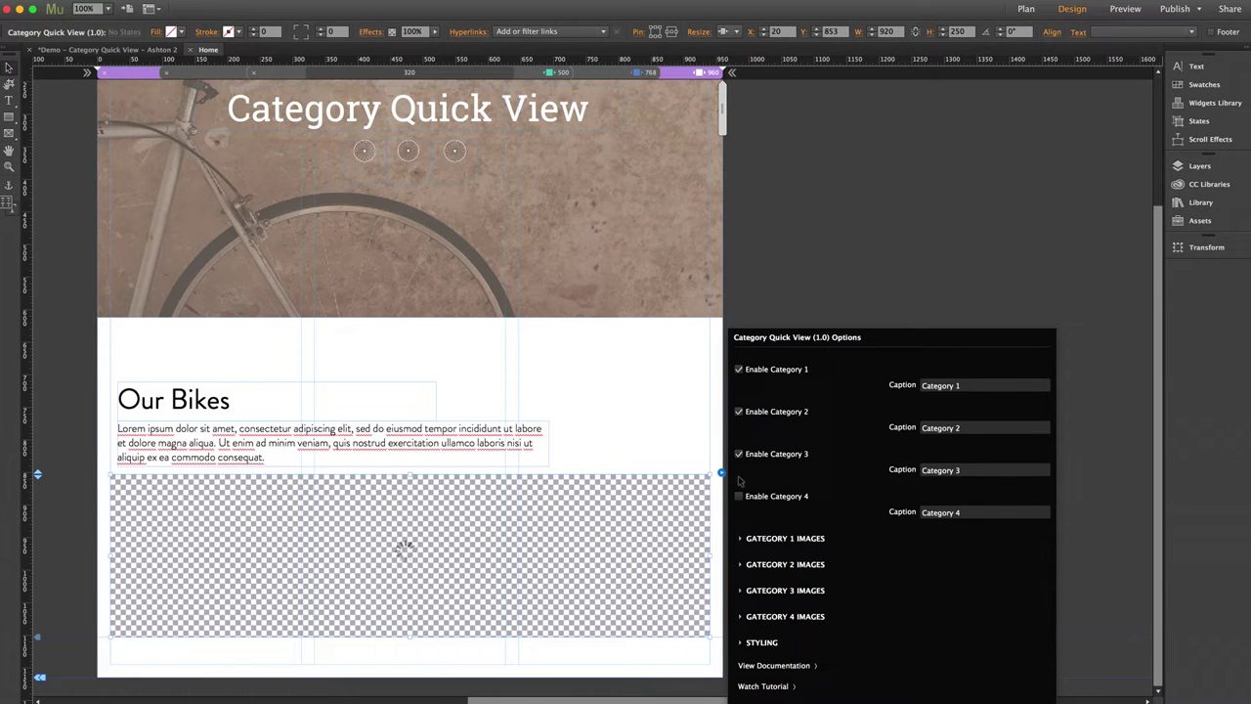
{"action": "left_click", "coordinate": [739, 496]}
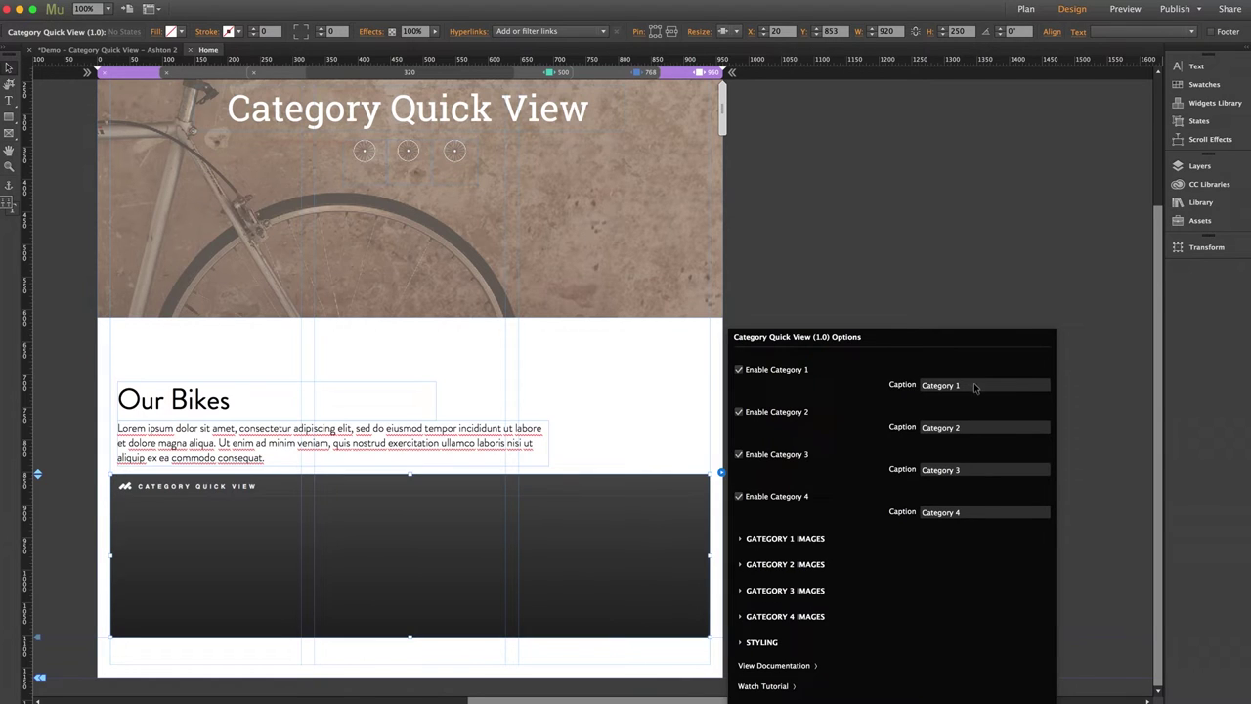
Step: Caption the four categories ROAD, MOUNTAIN, TOURING and ELECTRIC
{"action": "left_click_drag", "start_coordinate": [972, 391], "coordinate": [878, 383]}
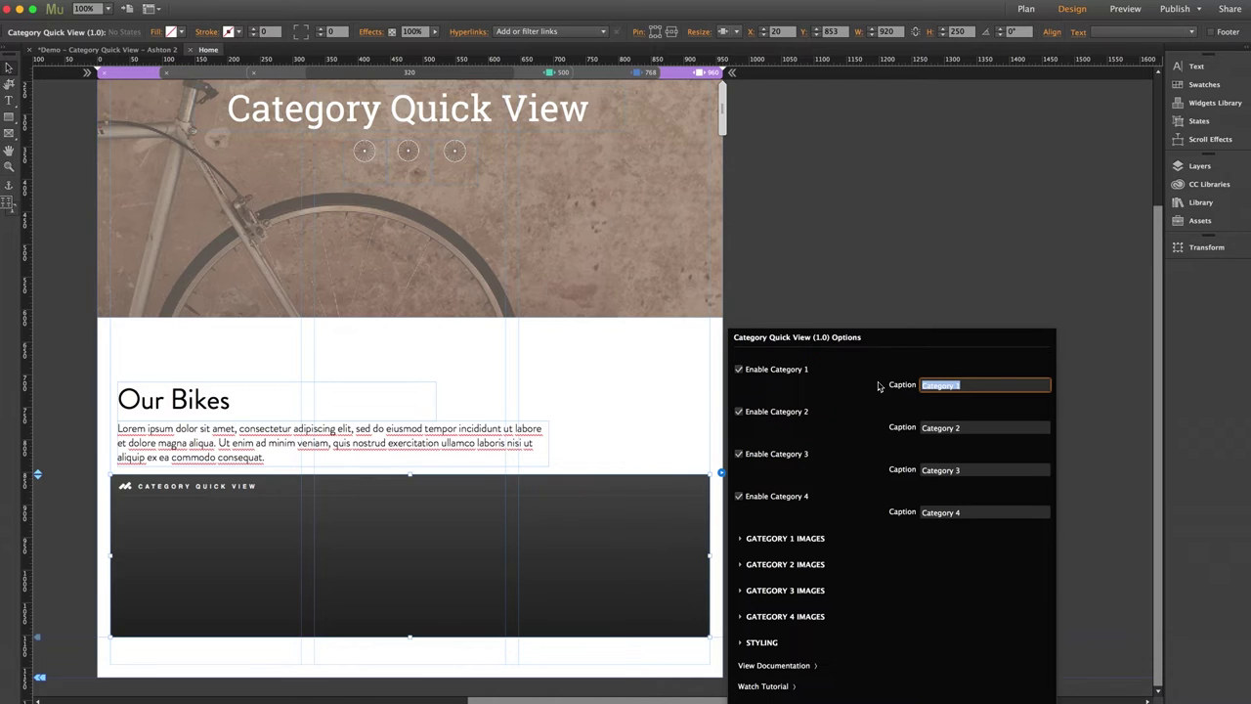
{"action": "type", "text": "ROAD"}
{"action": "key", "text": "Tab"}
{"action": "type", "text": "M"}
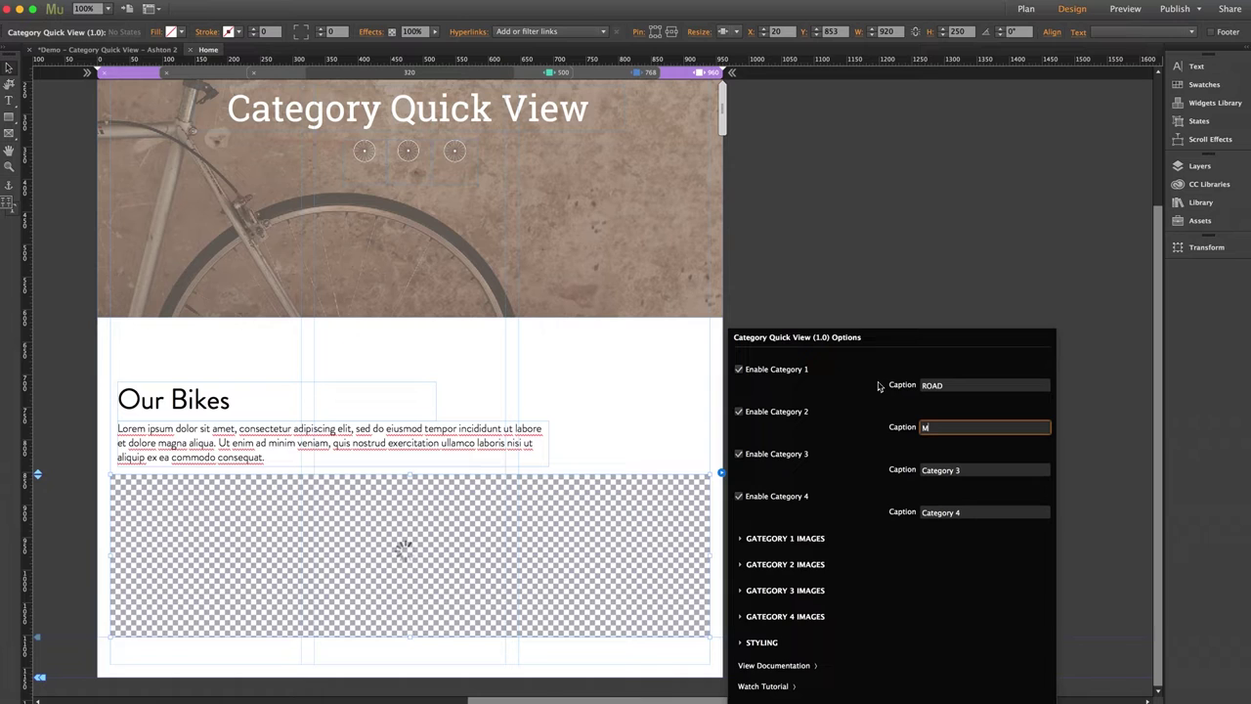
{"action": "type", "text": "OUNTAIN"}
{"action": "key", "text": "Tab"}
{"action": "type", "text": "T"}
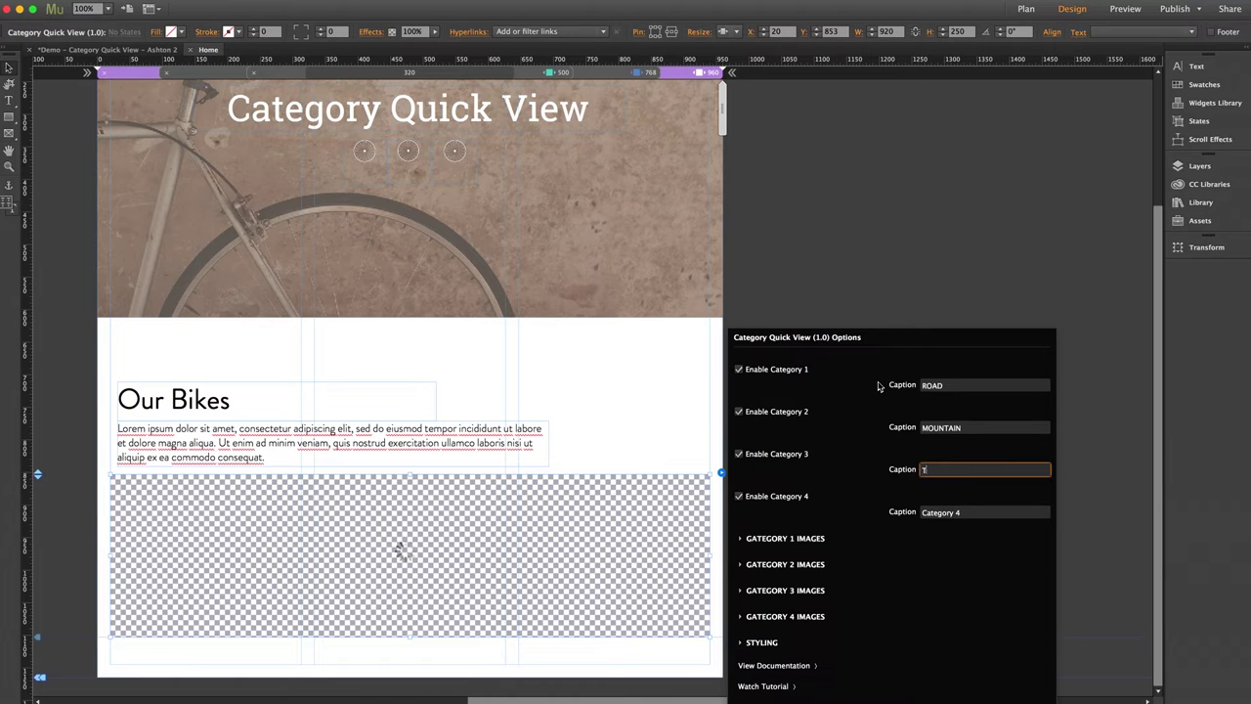
{"action": "type", "text": "OURING"}
{"action": "key", "text": "Tab"}
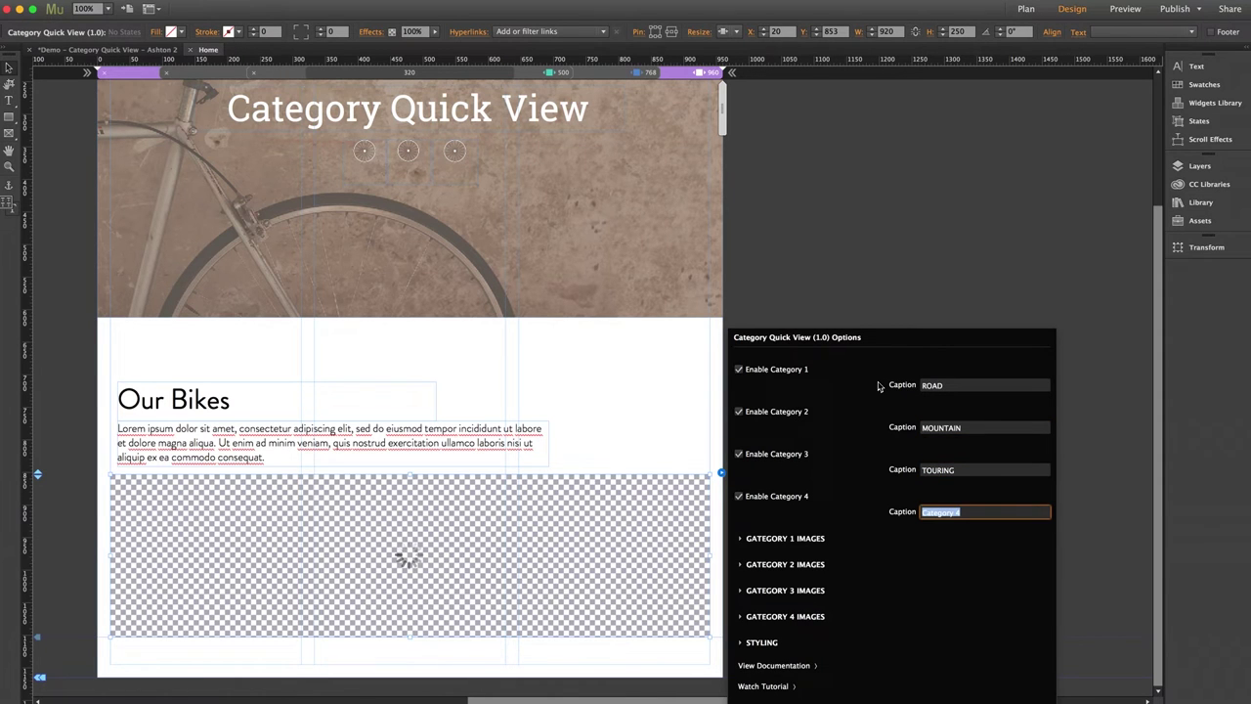
{"action": "type", "text": "ELECTRIC"}
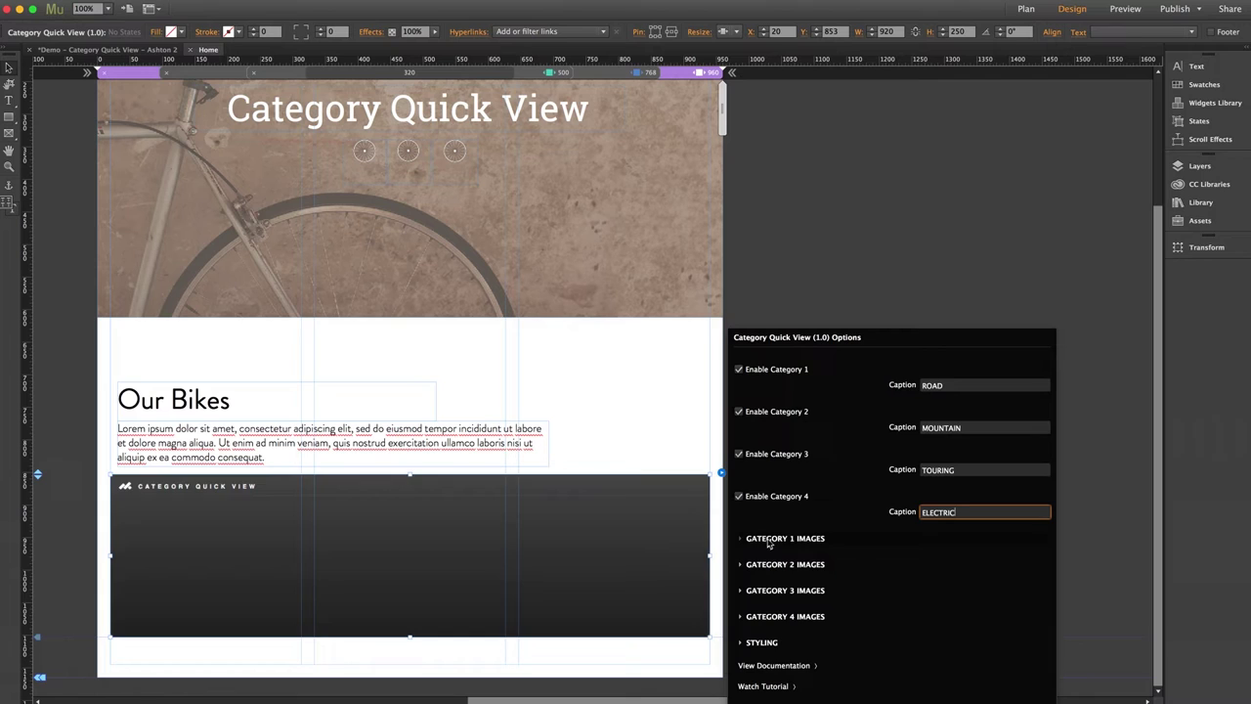
Step: Enable three images for Category 1 and assign bike-road-1.jpg, bike-road-2.jpg and bike-road-3.jpg
{"action": "left_click", "coordinate": [771, 542]}
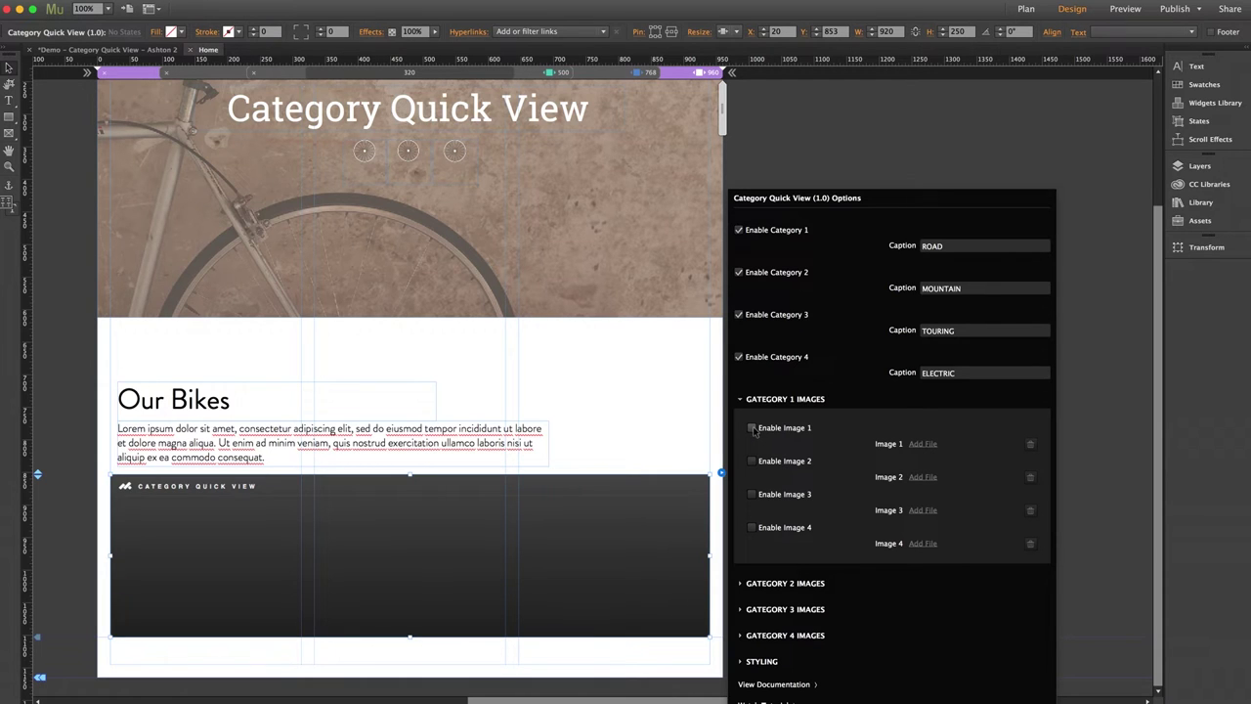
{"action": "left_click", "coordinate": [751, 428]}
{"action": "left_click", "coordinate": [752, 461]}
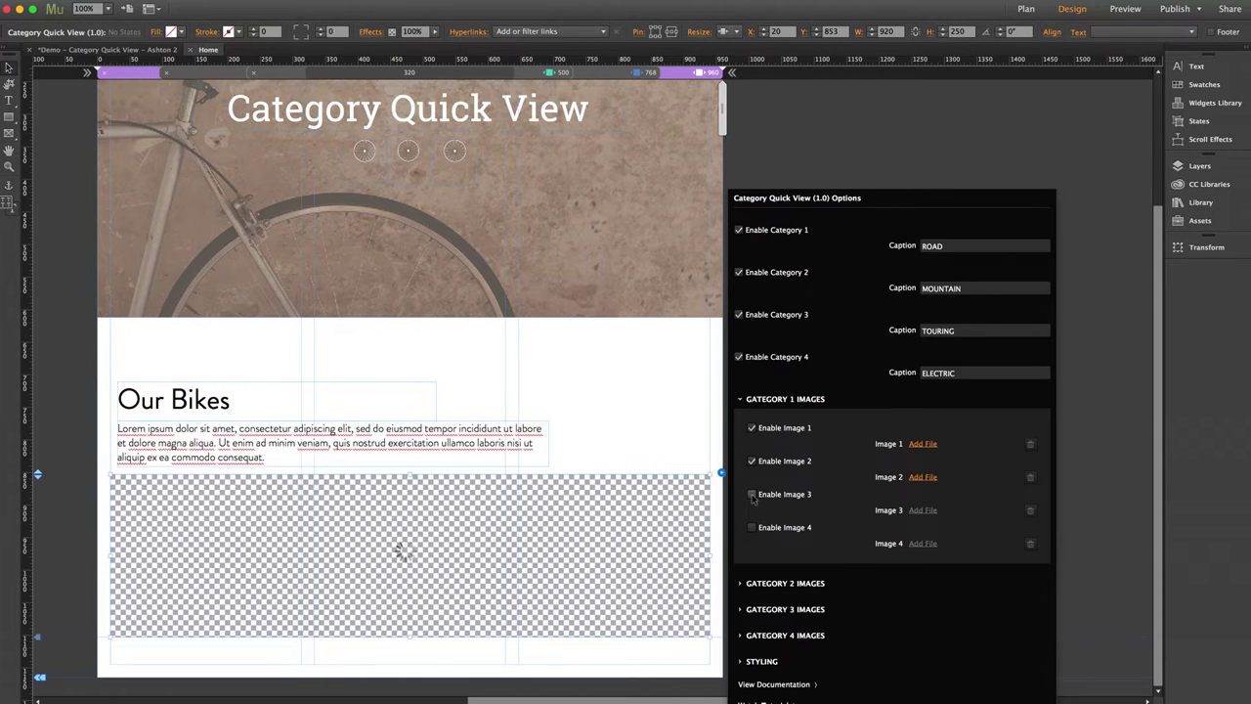
{"action": "left_click", "coordinate": [751, 493]}
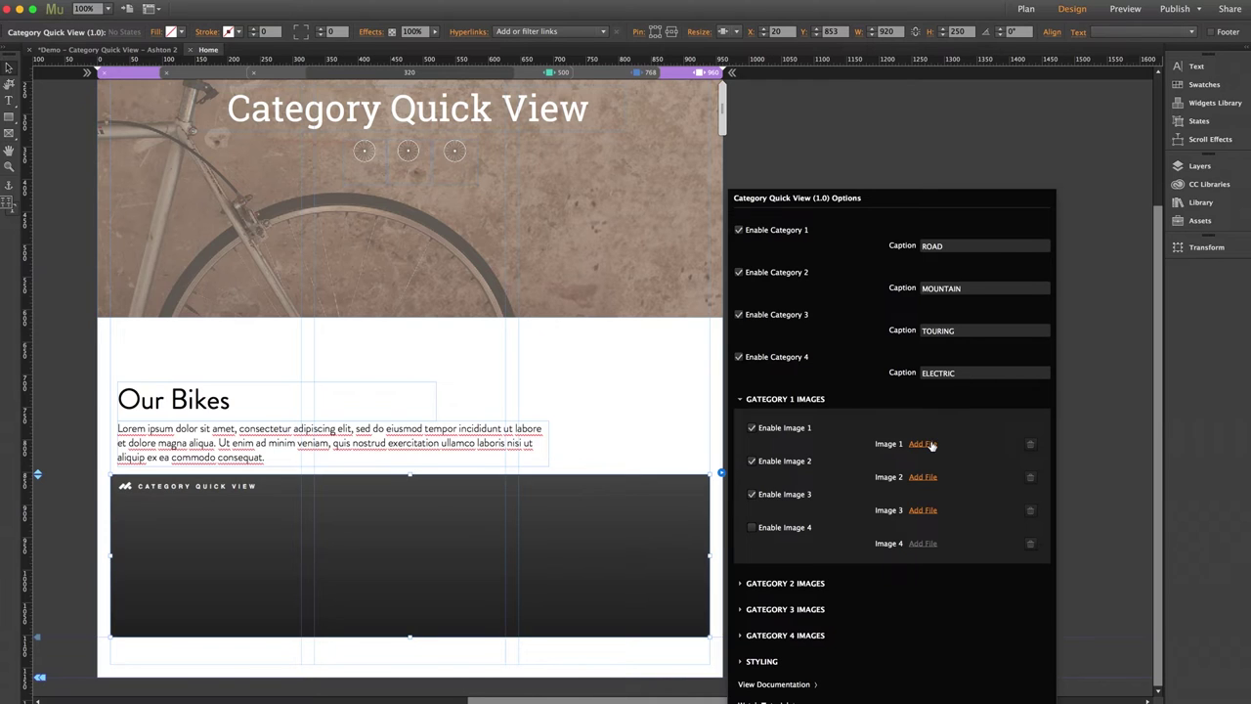
{"action": "left_click", "coordinate": [924, 445]}
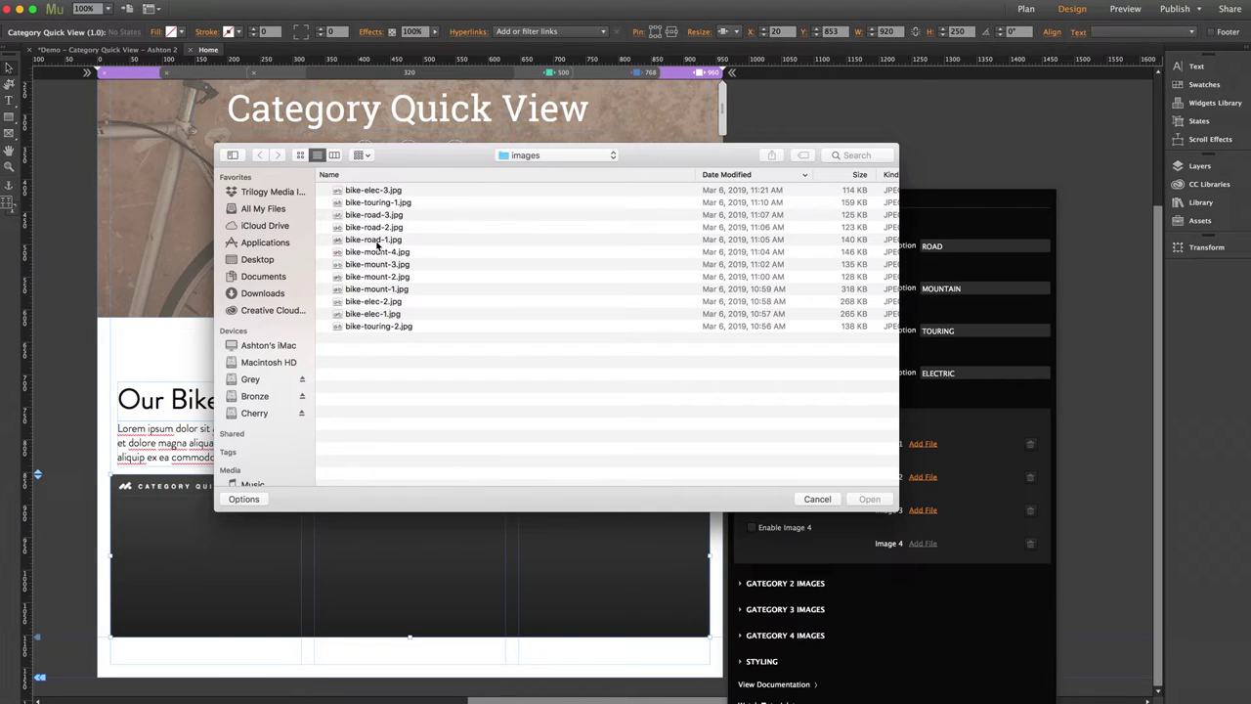
{"action": "left_click", "coordinate": [379, 244]}
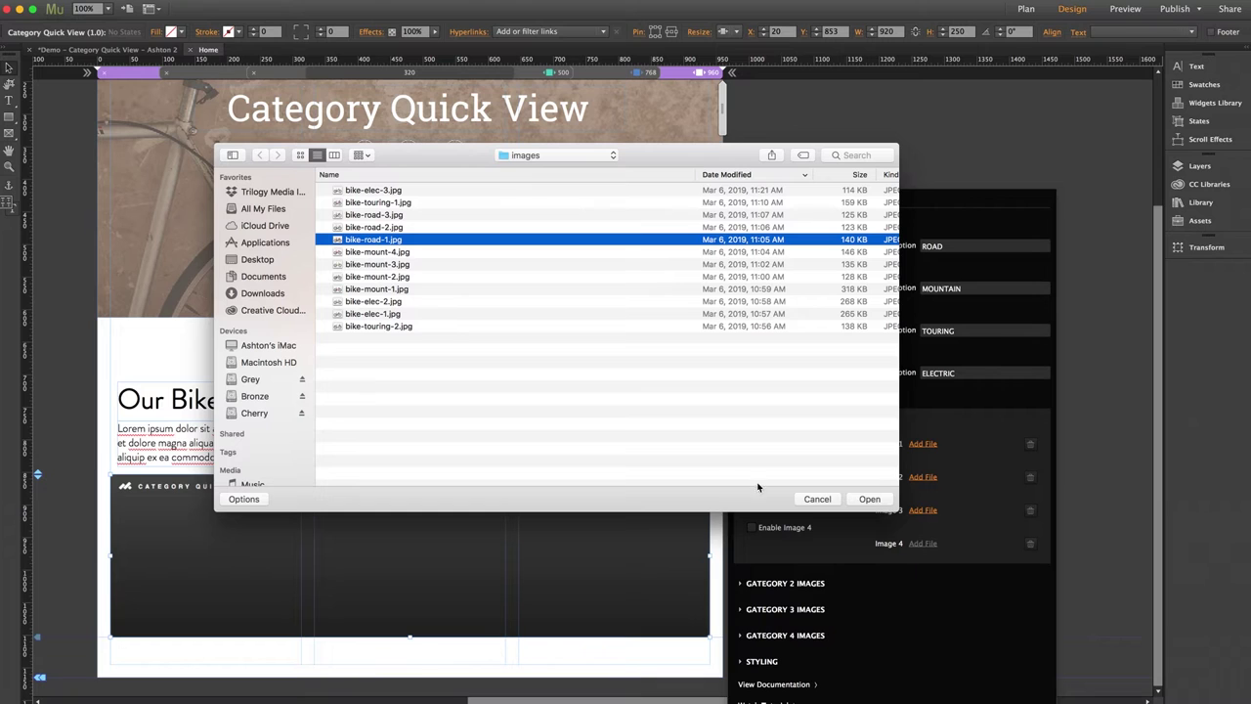
{"action": "left_click", "coordinate": [868, 498]}
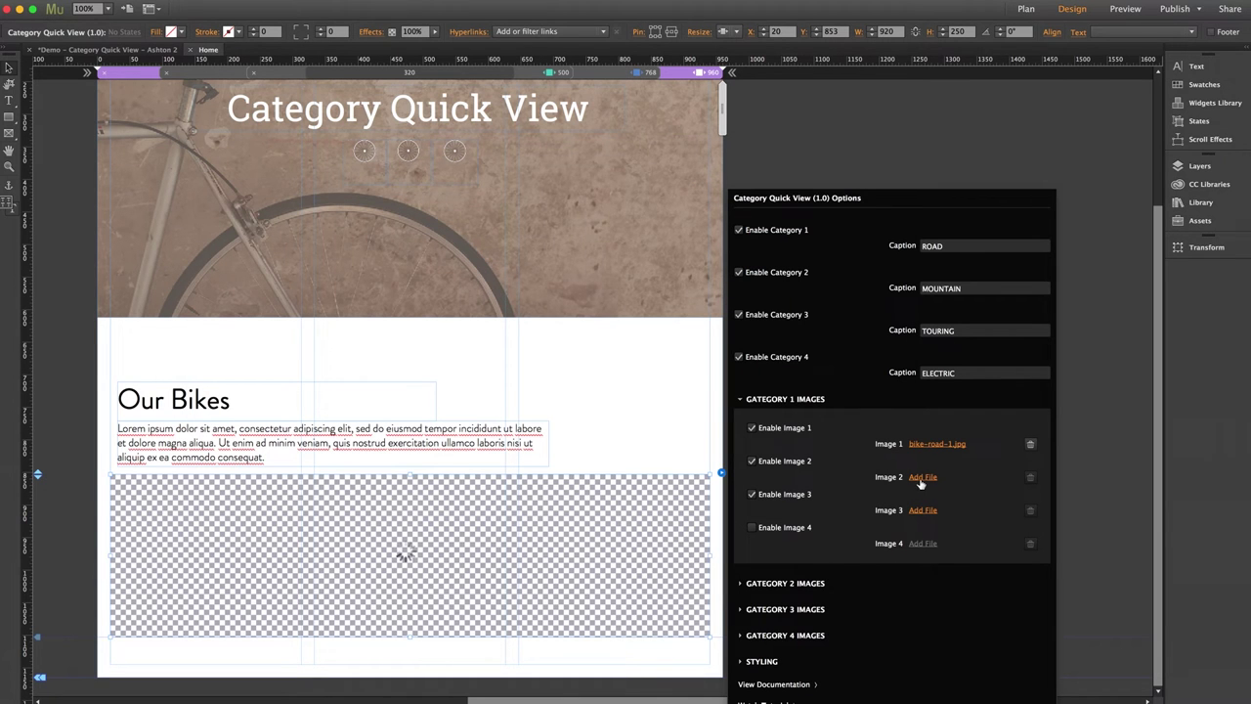
{"action": "left_click", "coordinate": [919, 477]}
{"action": "left_click", "coordinate": [561, 102]}
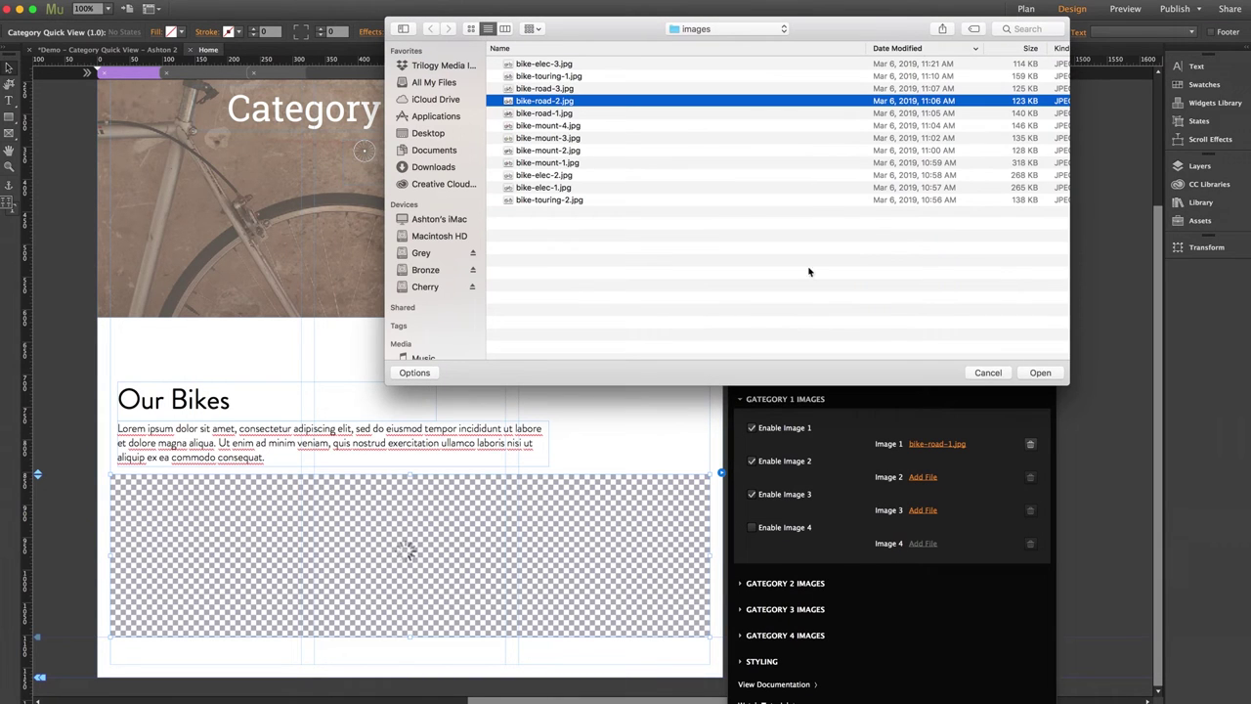
{"action": "left_click", "coordinate": [1038, 372]}
{"action": "left_click", "coordinate": [922, 510]}
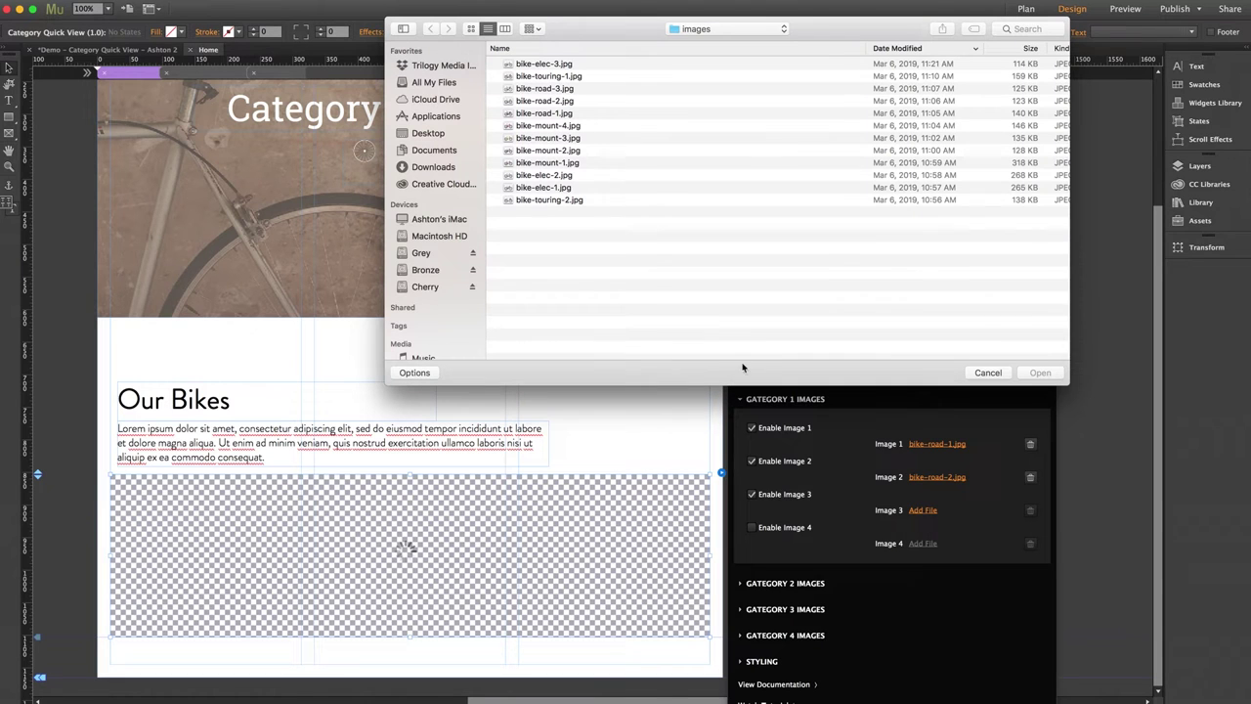
{"action": "left_click", "coordinate": [554, 89]}
{"action": "left_click", "coordinate": [1038, 372]}
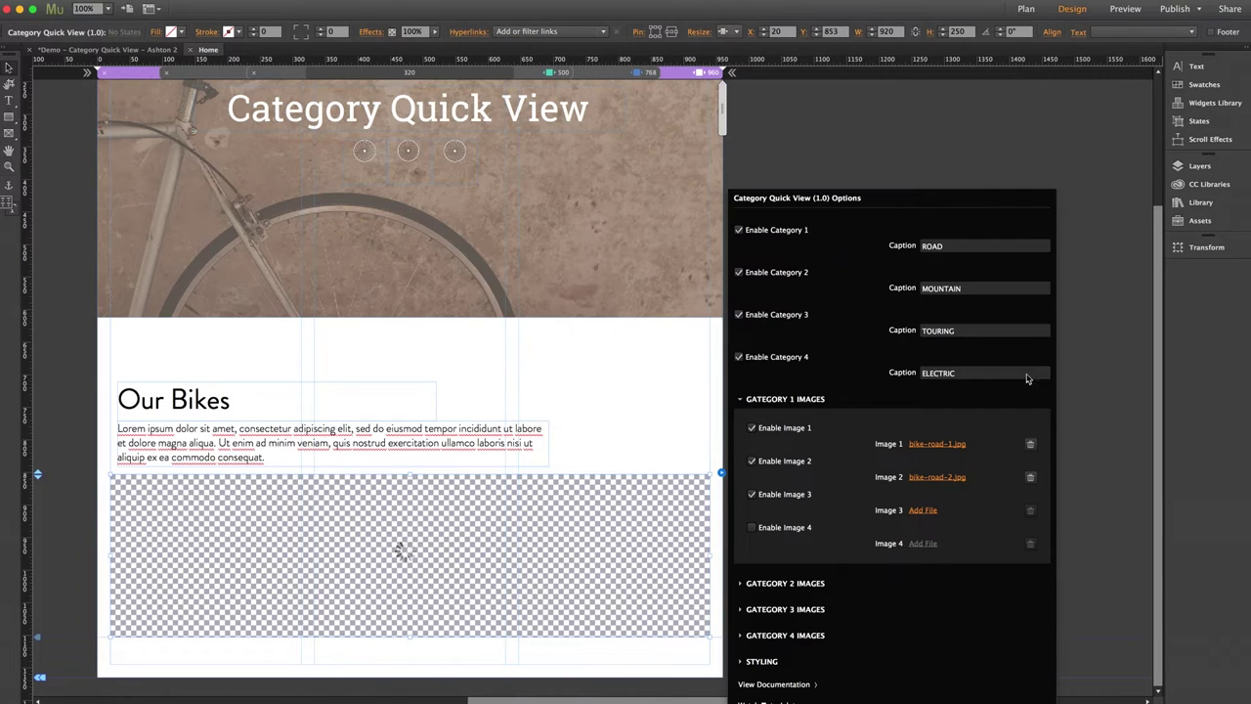
{"action": "left_click", "coordinate": [785, 400]}
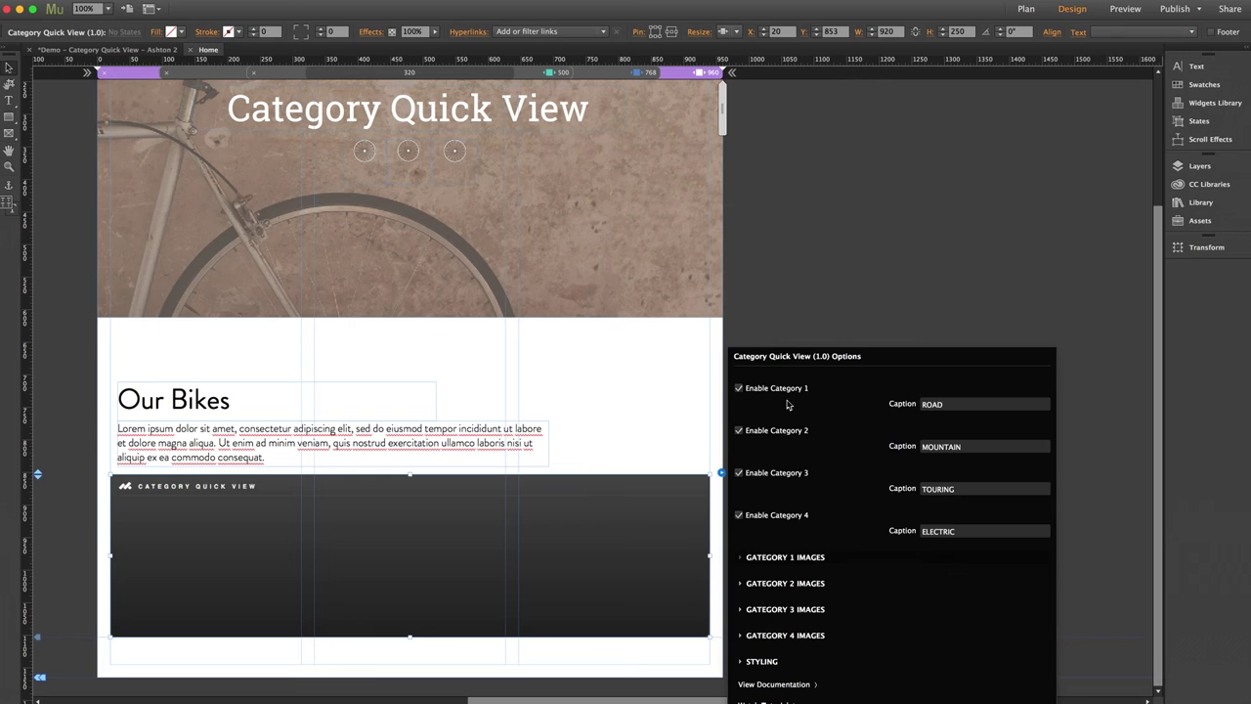
Step: Enable four images for Category 2 and assign bike-mount-1.jpg and bike-mount-2.jpg
{"action": "left_click", "coordinate": [789, 587]}
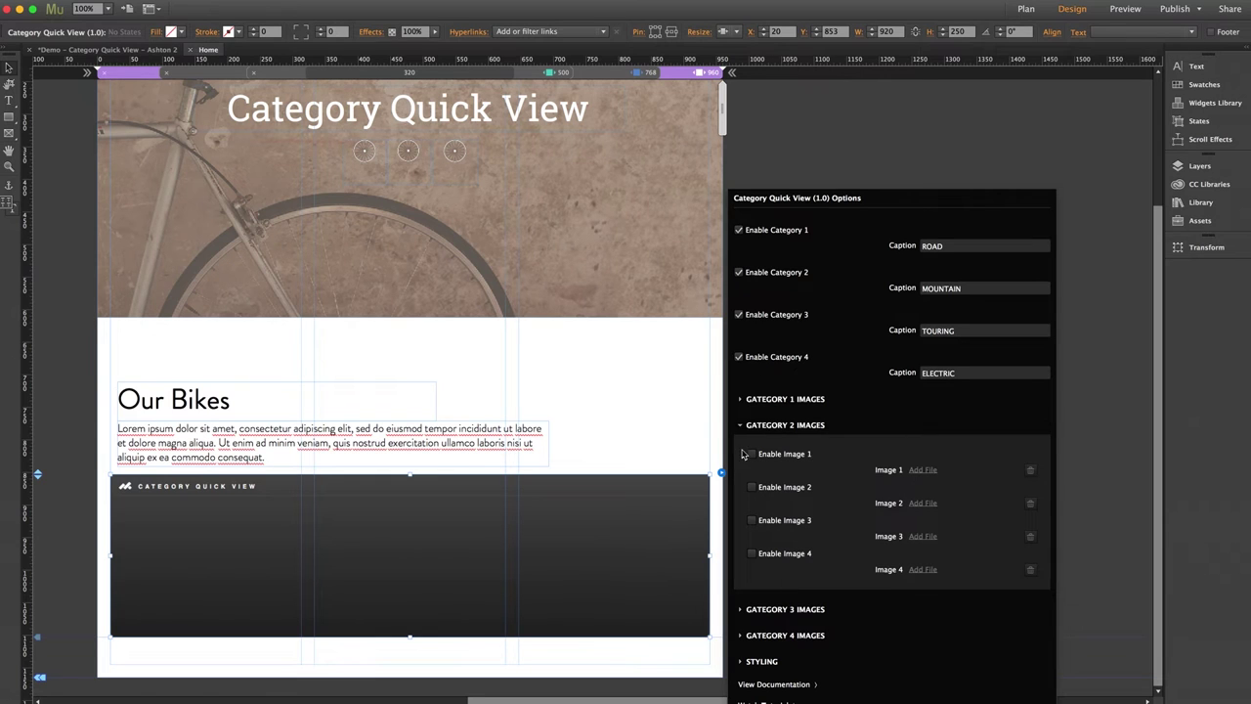
{"action": "left_click", "coordinate": [751, 453]}
{"action": "left_click", "coordinate": [752, 487]}
{"action": "left_click", "coordinate": [751, 520]}
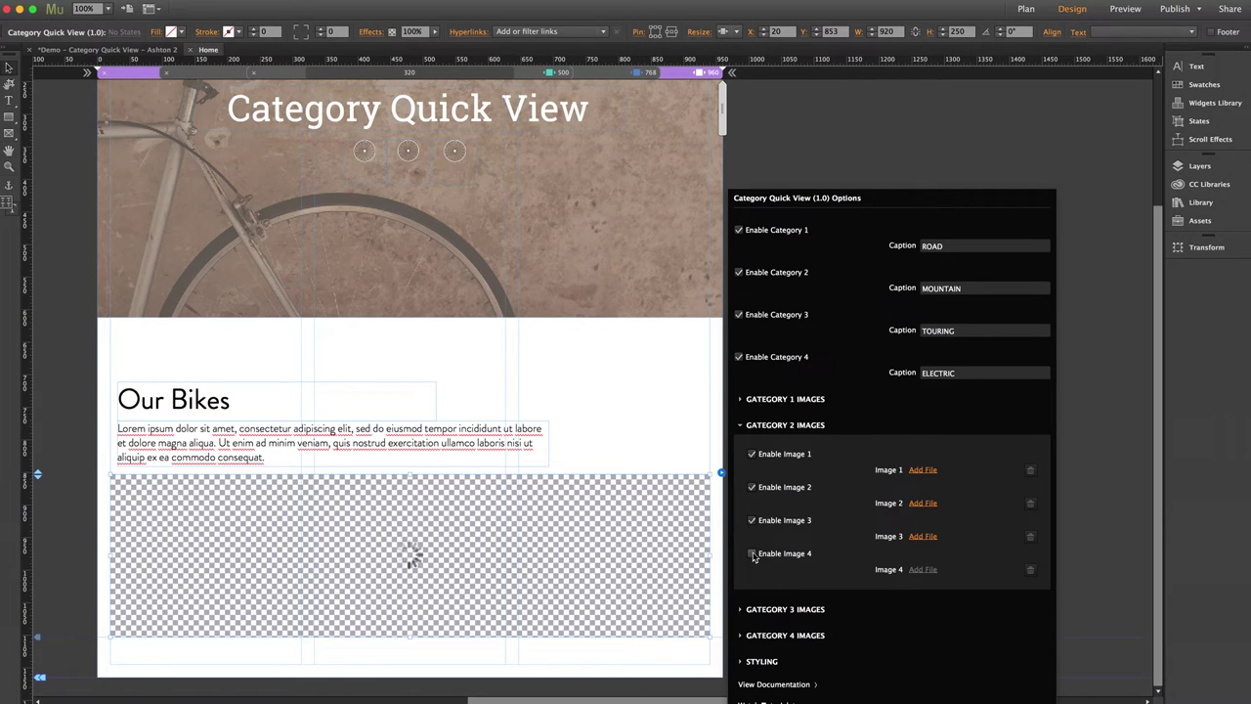
{"action": "left_click", "coordinate": [751, 553]}
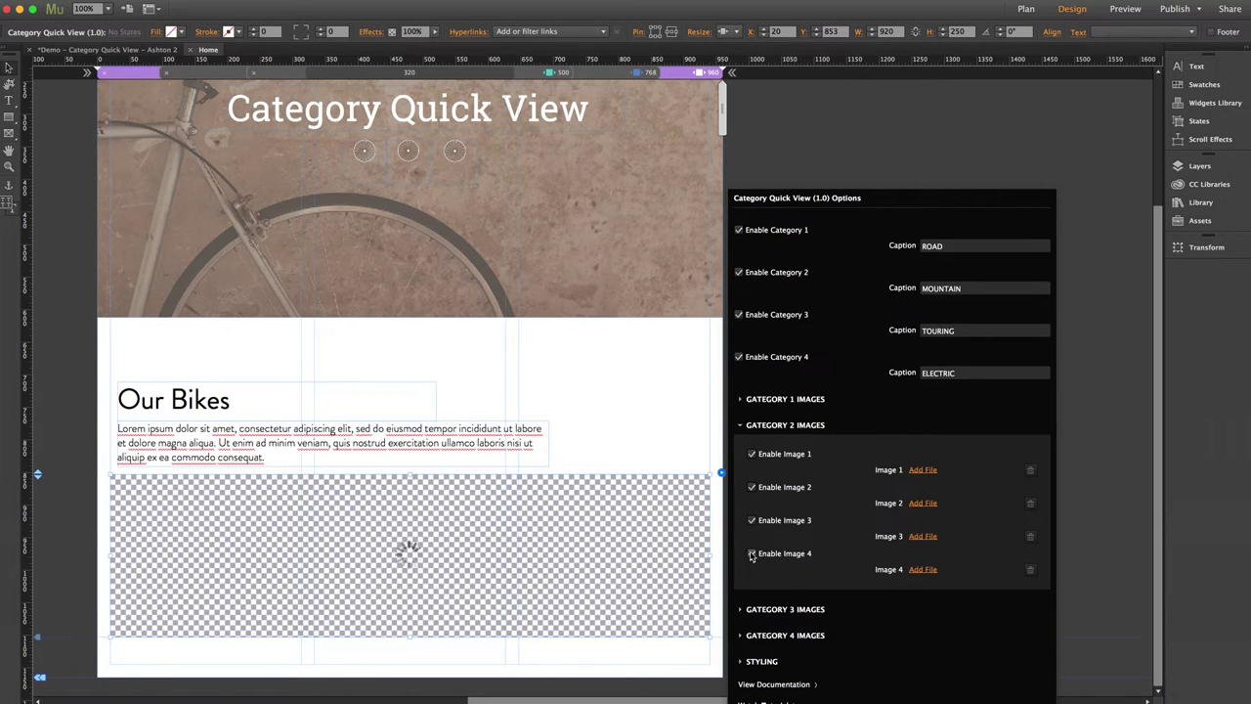
{"action": "left_click", "coordinate": [924, 470]}
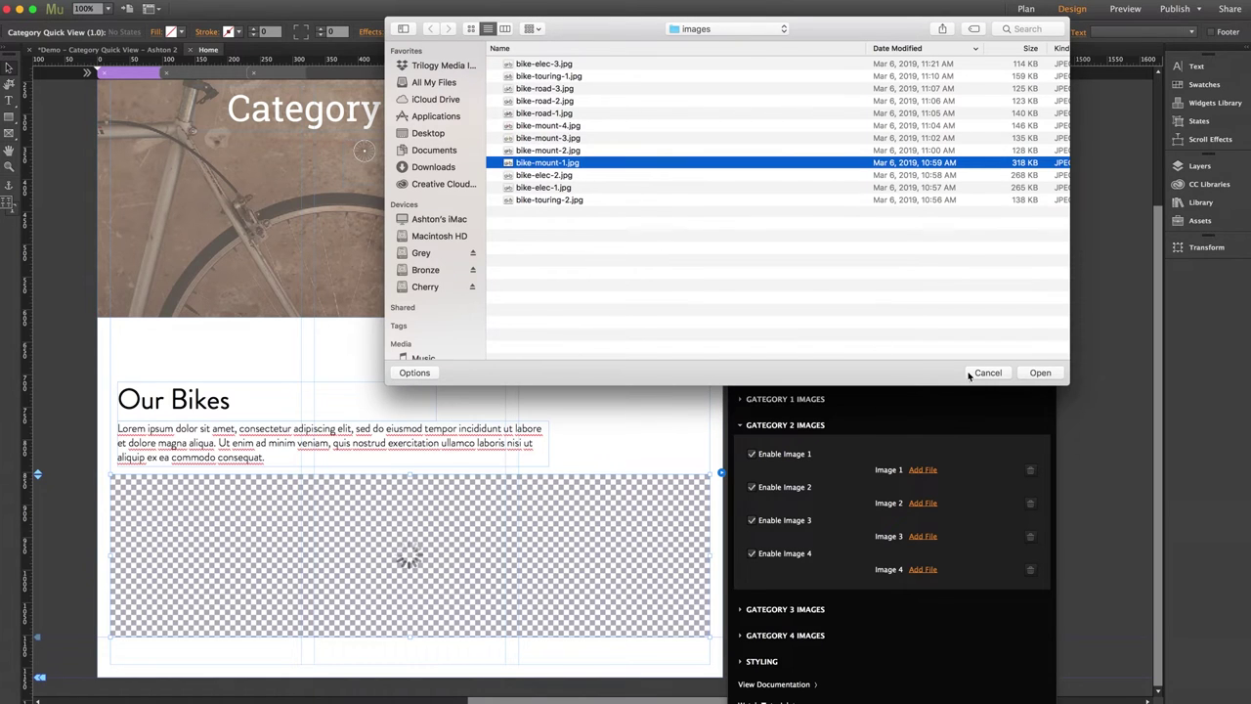
{"action": "left_click", "coordinate": [1040, 372]}
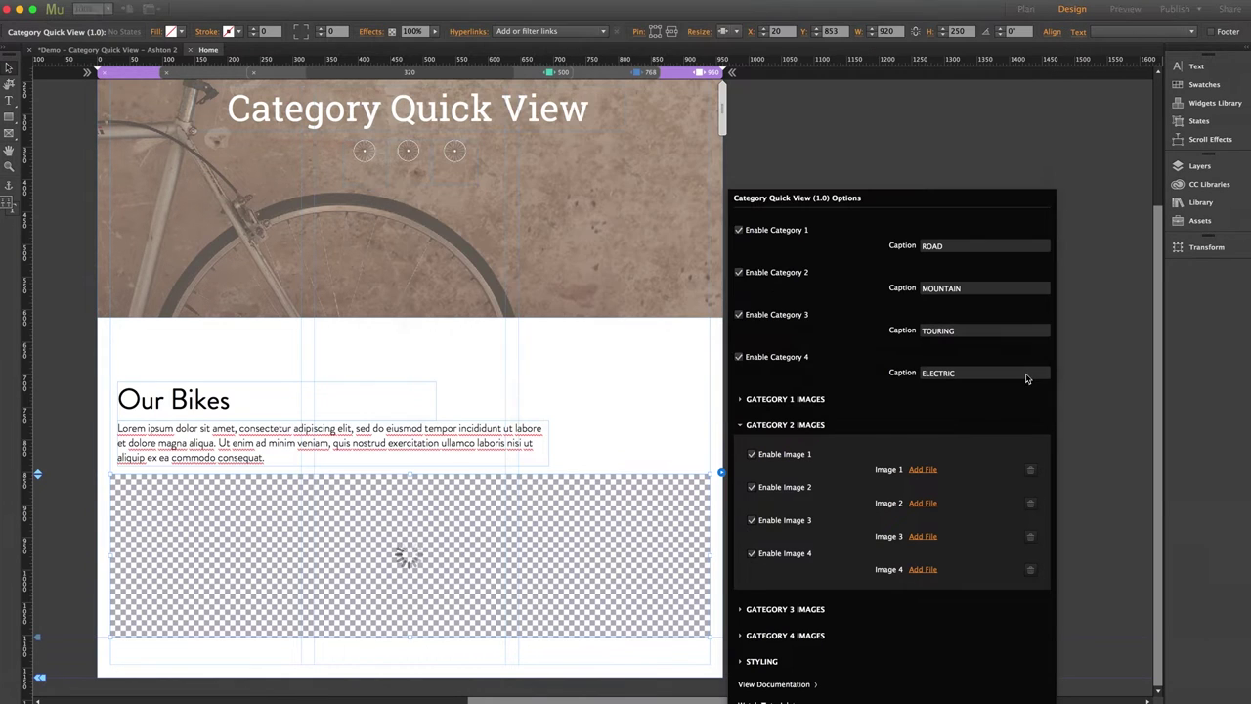
{"action": "left_click", "coordinate": [924, 504]}
{"action": "left_click", "coordinate": [564, 150]}
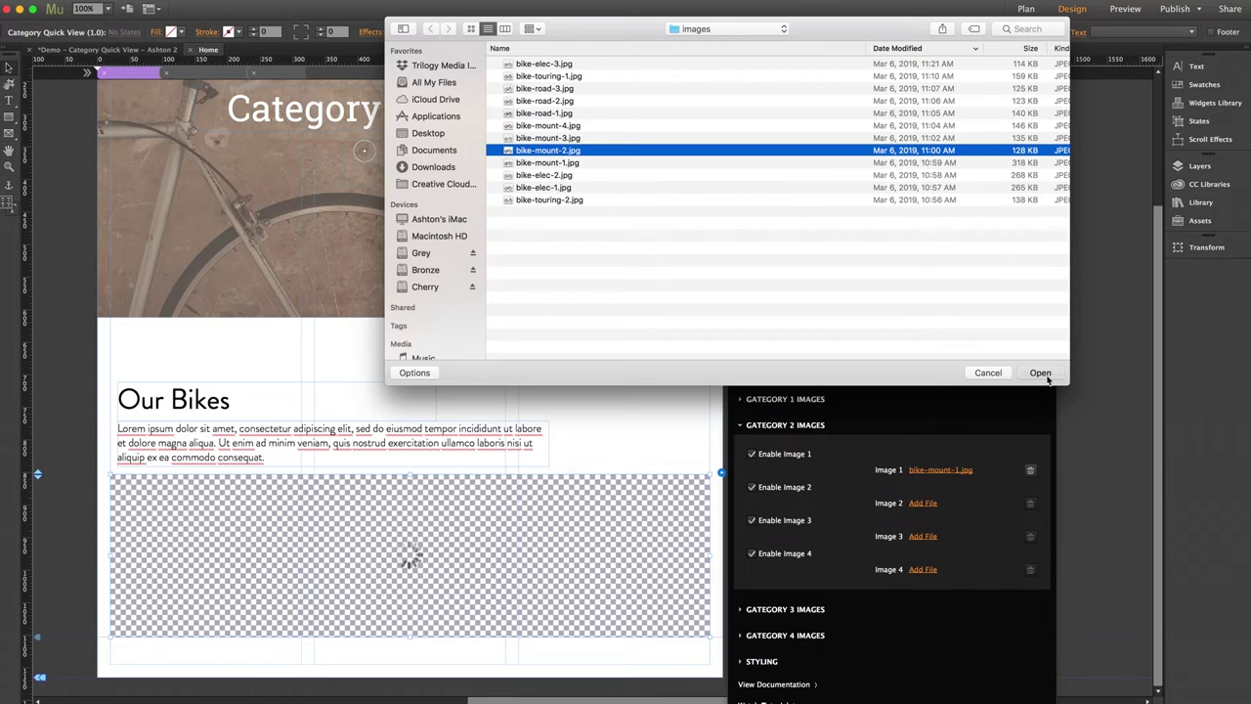
{"action": "left_click", "coordinate": [1039, 372]}
Step: Assign bike-mount-3.jpg as Category 2's third image and choose a file for the fourth
{"action": "left_click", "coordinate": [921, 537]}
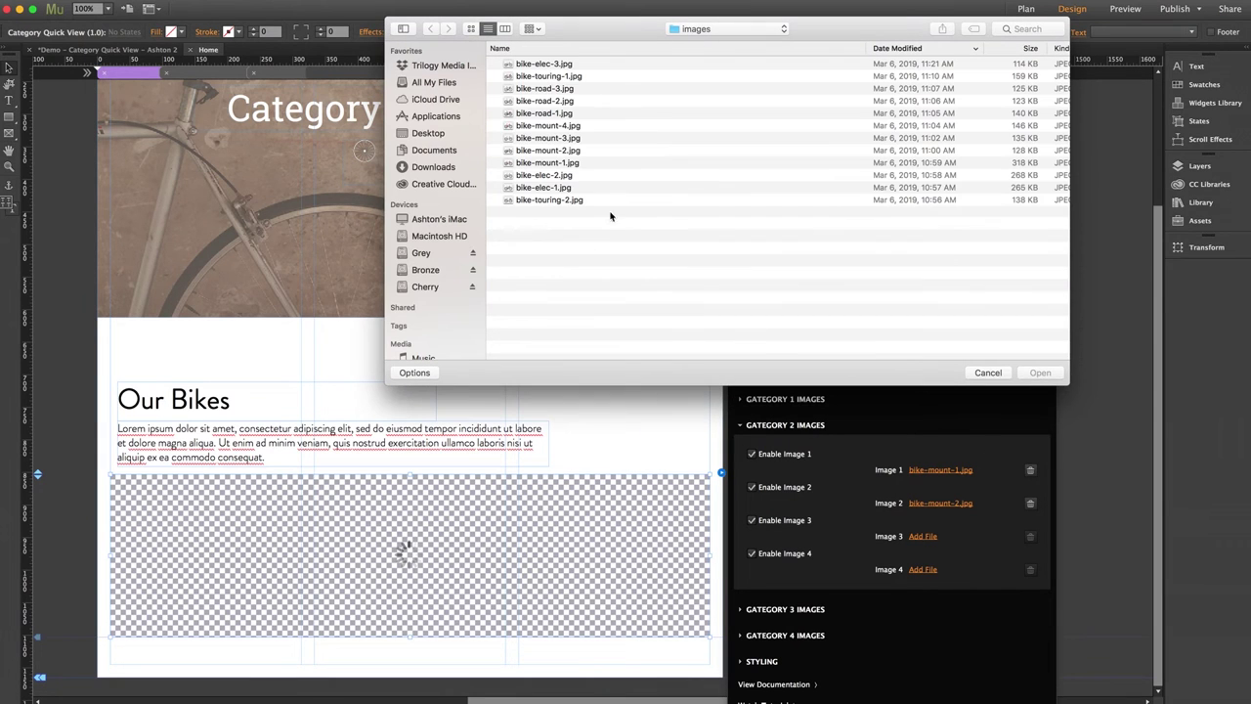
{"action": "left_click", "coordinate": [564, 137]}
{"action": "left_click", "coordinate": [1040, 372]}
{"action": "left_click", "coordinate": [923, 569]}
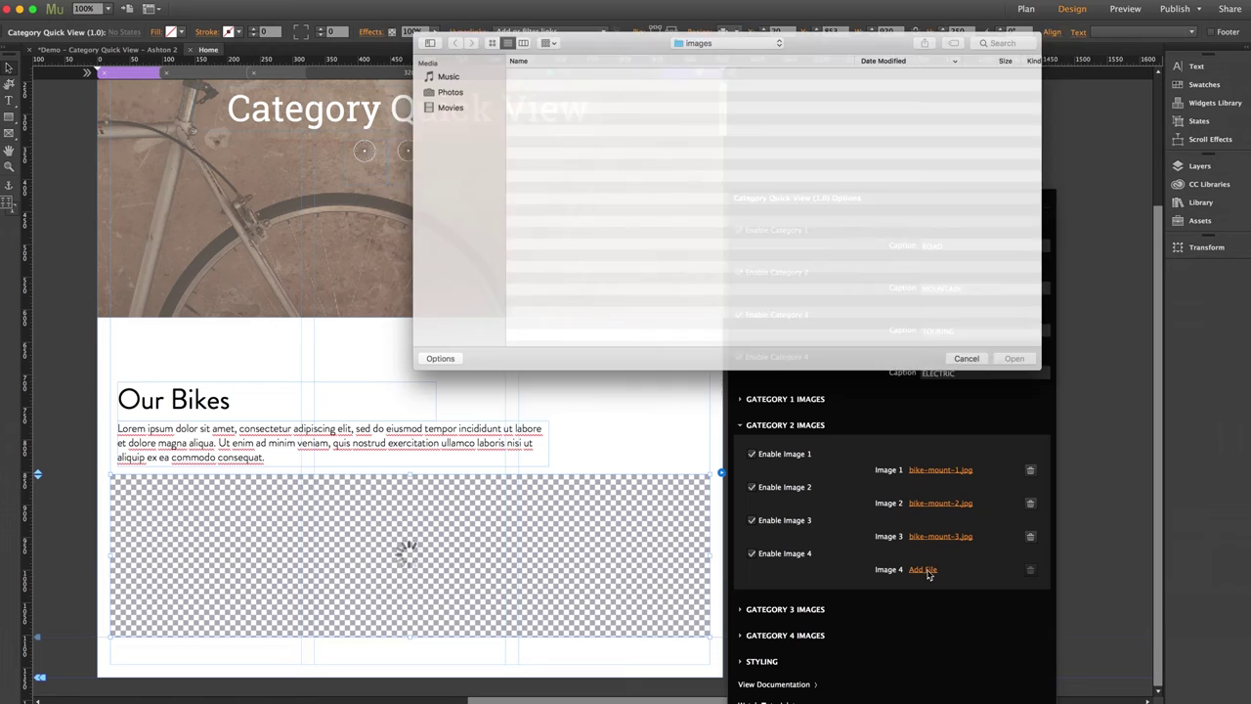
{"action": "left_click", "coordinate": [564, 127]}
{"action": "left_click", "coordinate": [1028, 374]}
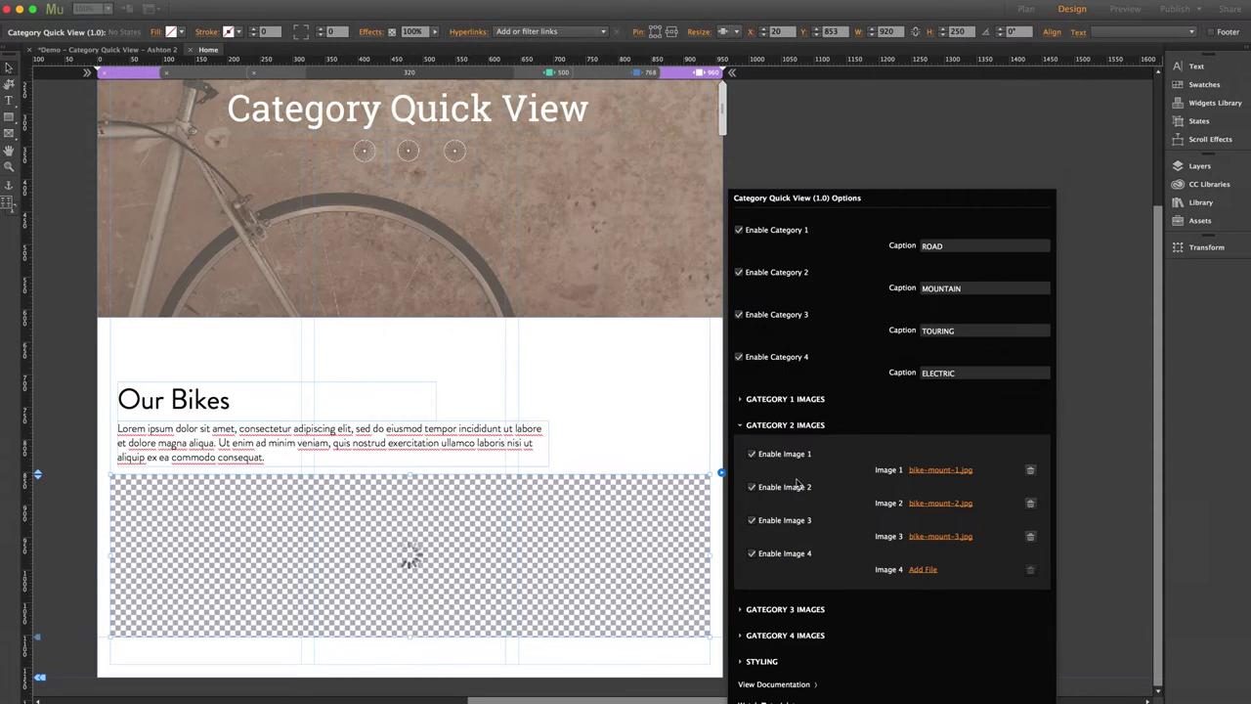
Step: Give Category 3 two images, bike-touring-1.jpg and bike-touring-2.jpg
{"action": "left_click", "coordinate": [779, 425]}
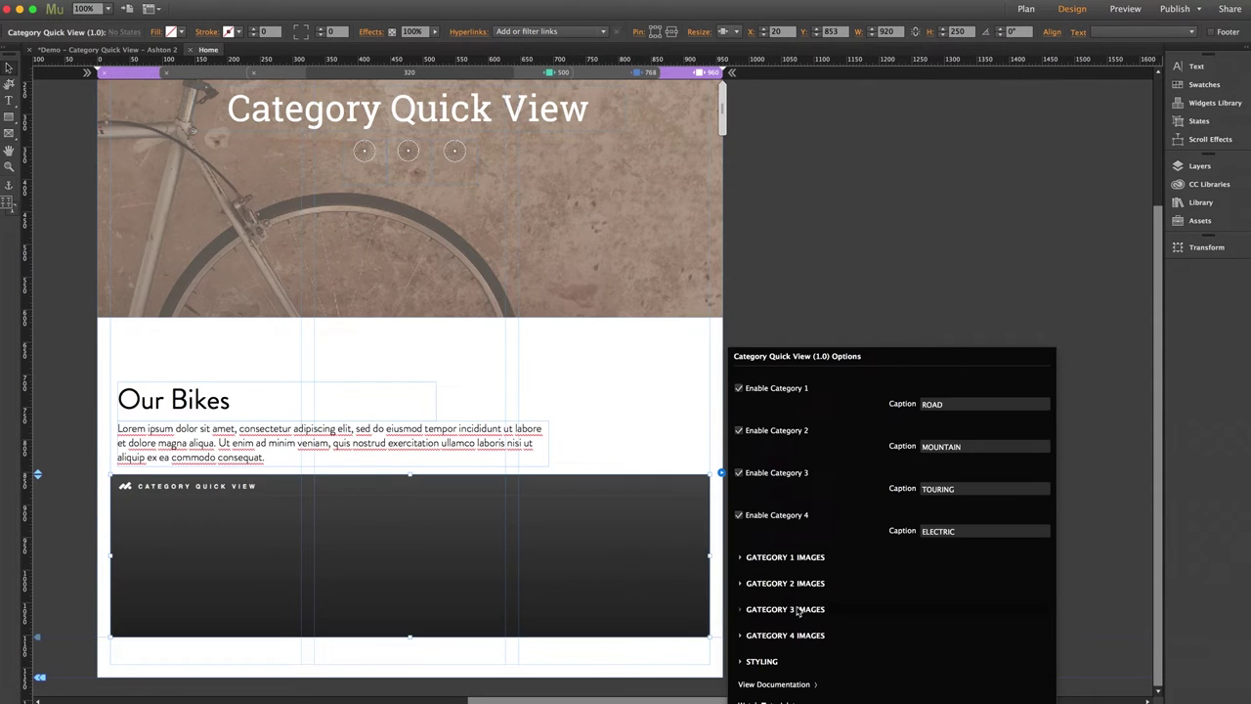
{"action": "left_click", "coordinate": [799, 609]}
{"action": "left_click", "coordinate": [751, 479]}
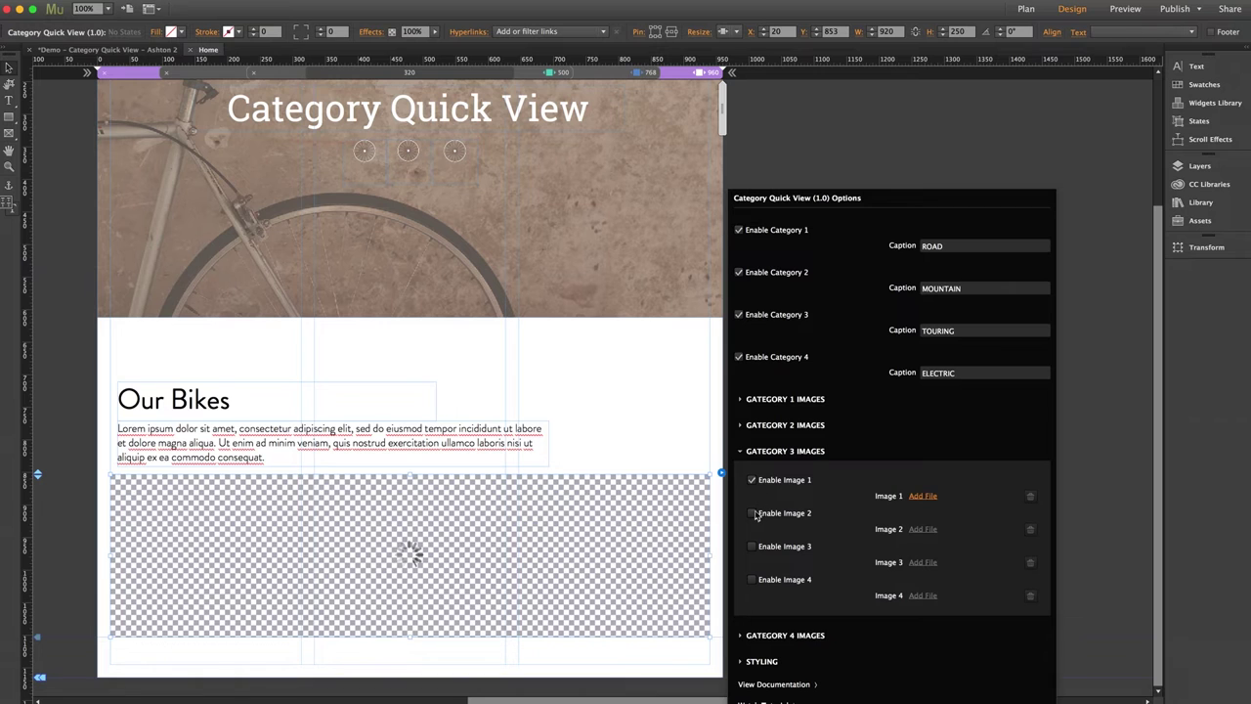
{"action": "left_click", "coordinate": [752, 513]}
{"action": "left_click", "coordinate": [919, 495]}
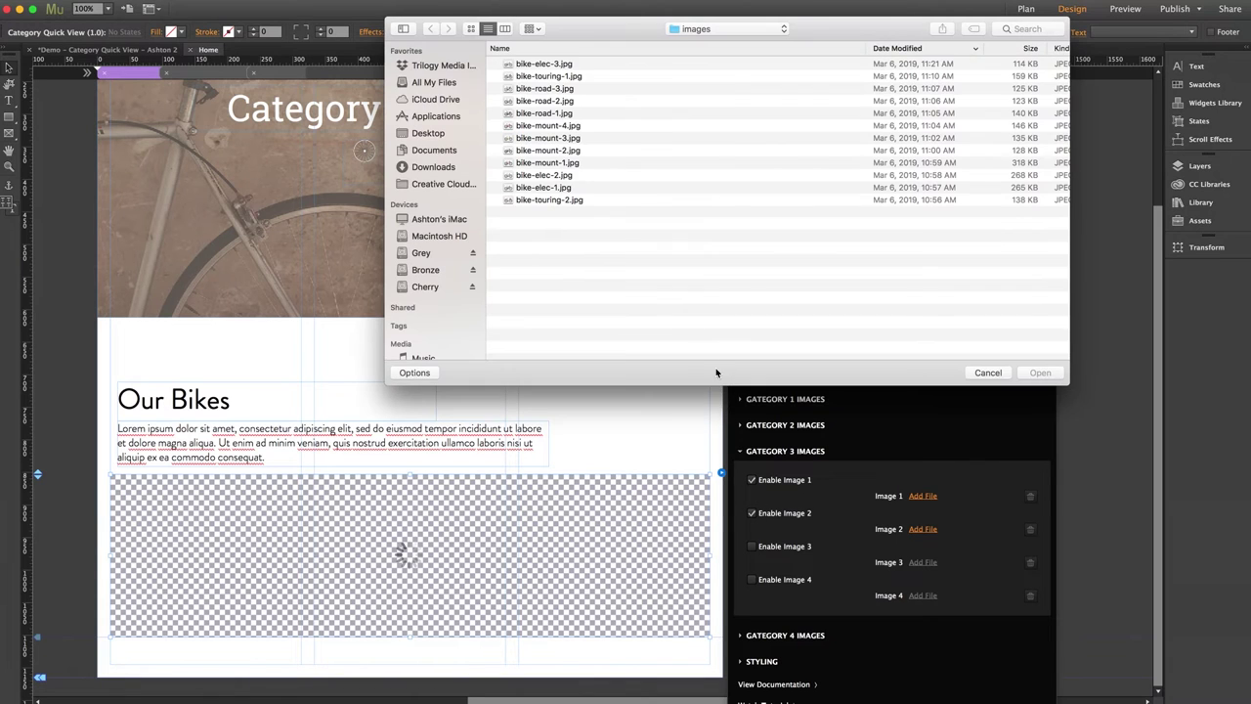
{"action": "left_click", "coordinate": [564, 76]}
{"action": "left_click", "coordinate": [1039, 373]}
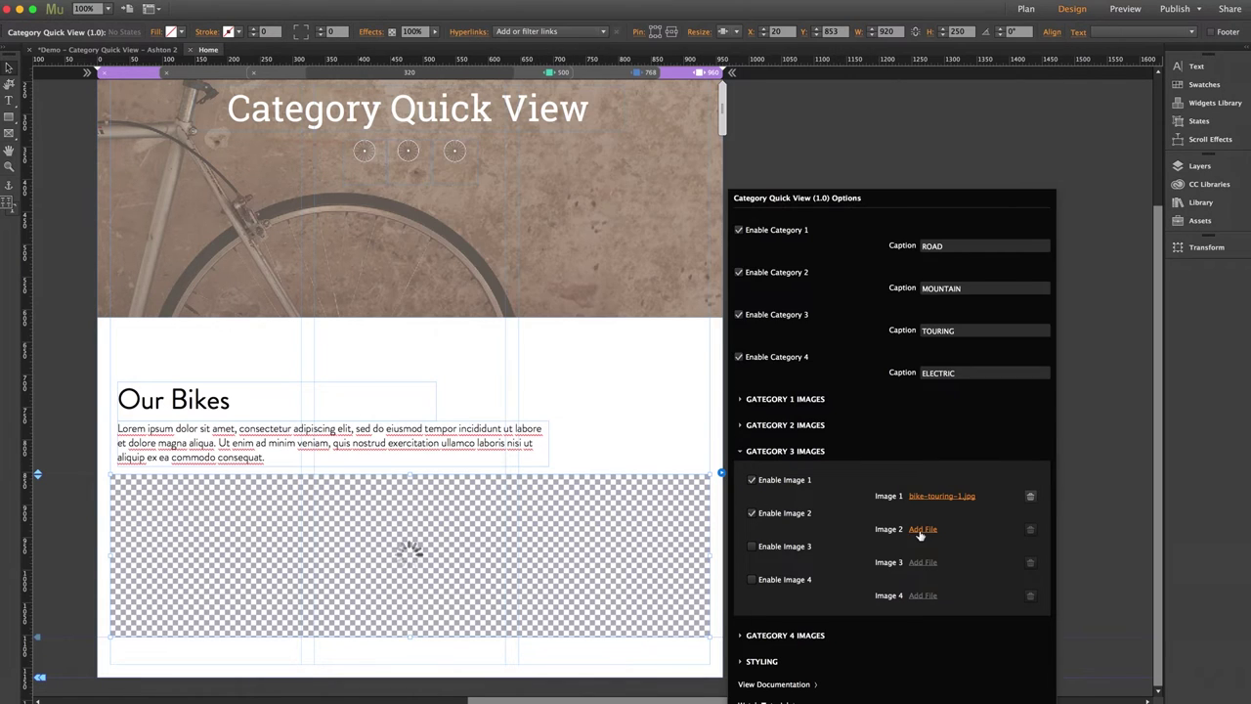
{"action": "left_click", "coordinate": [922, 528]}
{"action": "left_click", "coordinate": [550, 199]}
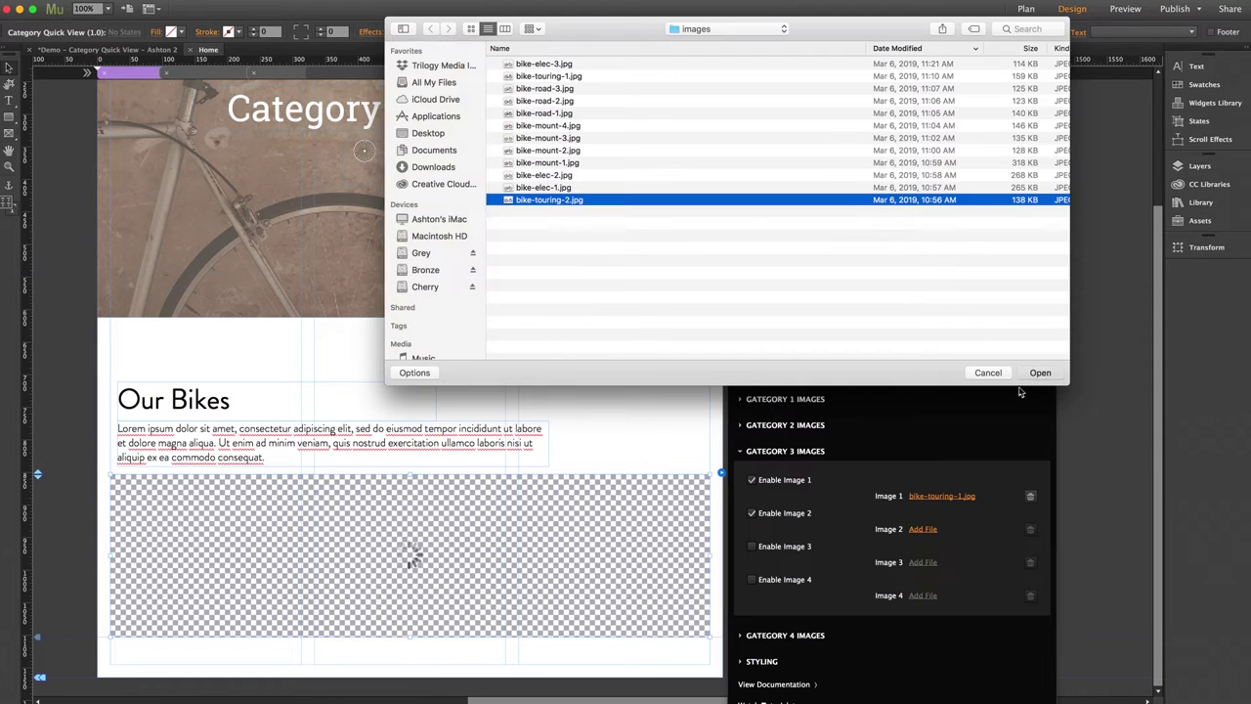
{"action": "left_click", "coordinate": [1024, 376]}
{"action": "left_click", "coordinate": [781, 457]}
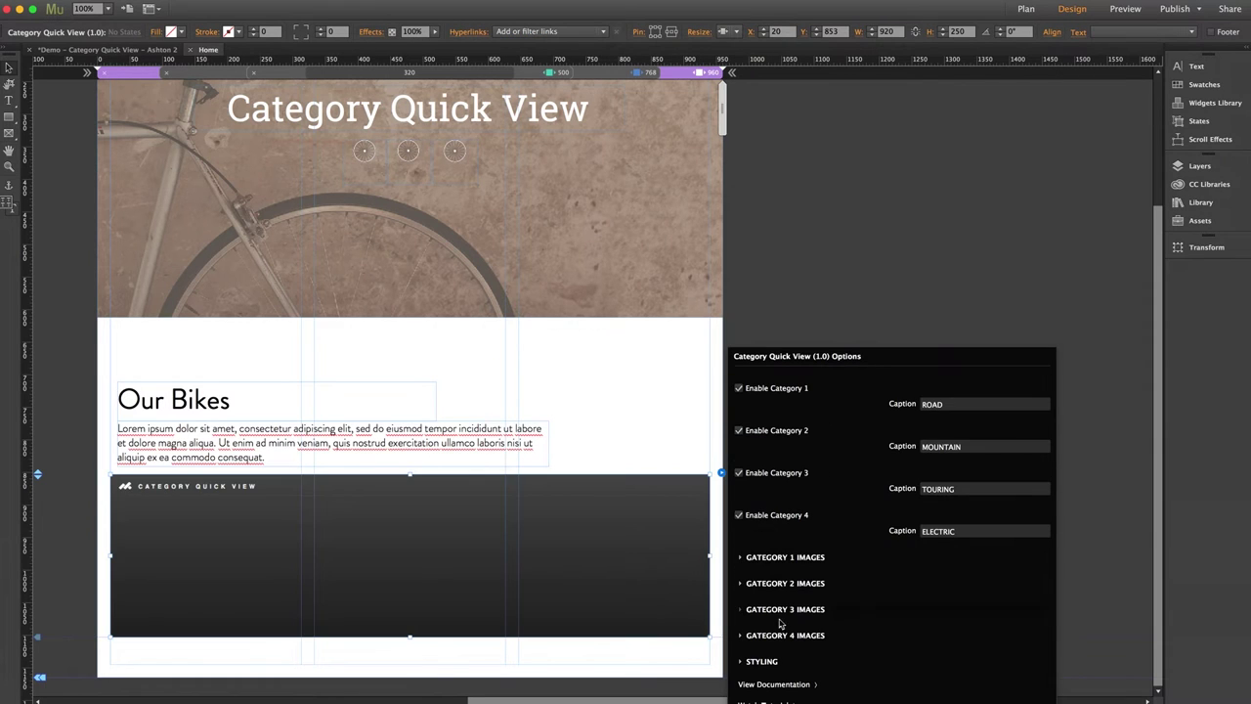
Step: Enable three images for Category 4 and assign bike-elec-1.jpg and bike-elec-2.jpg
{"action": "left_click", "coordinate": [787, 635]}
{"action": "left_click", "coordinate": [751, 505]}
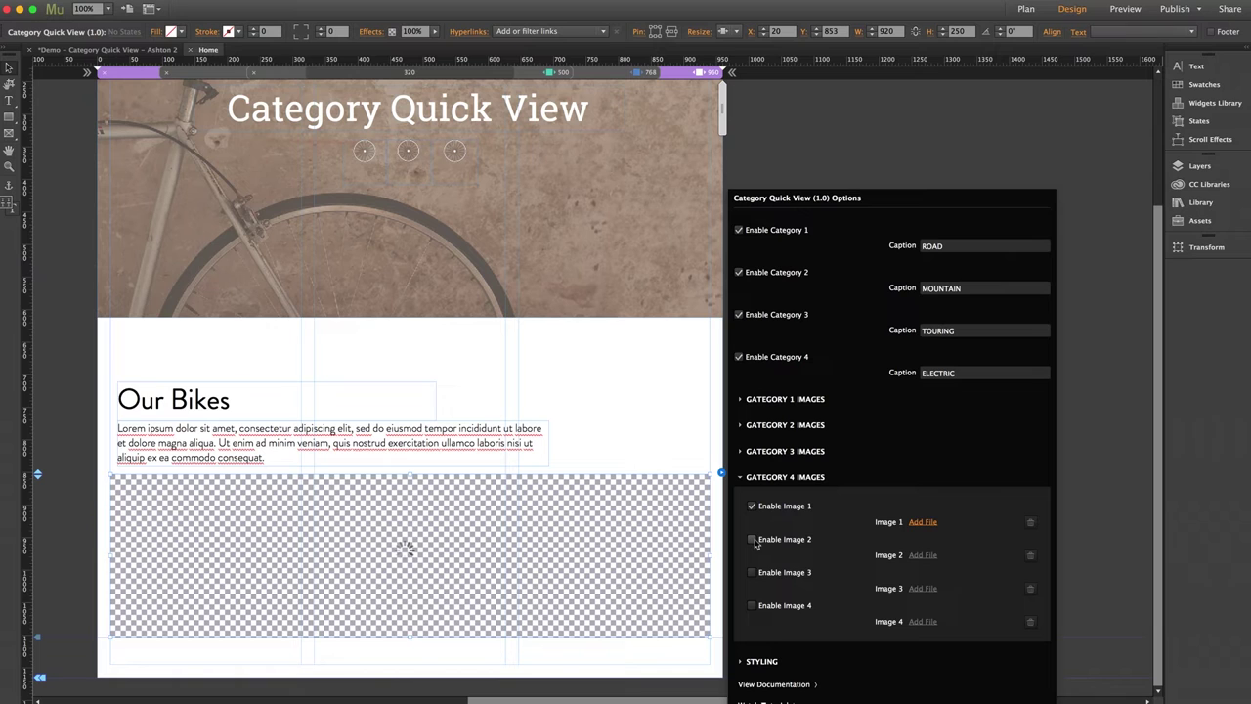
{"action": "left_click", "coordinate": [751, 539]}
{"action": "left_click", "coordinate": [751, 571]}
{"action": "left_click", "coordinate": [923, 521]}
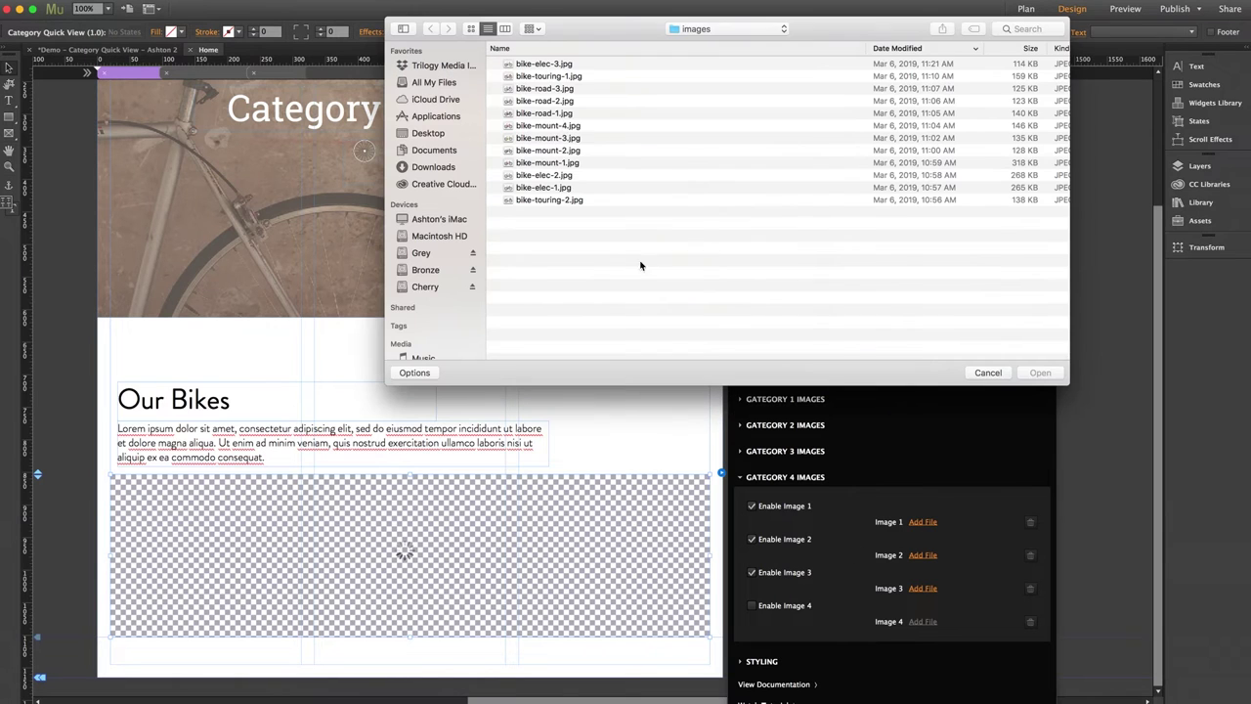
{"action": "left_click", "coordinate": [552, 187]}
{"action": "left_click", "coordinate": [1039, 372]}
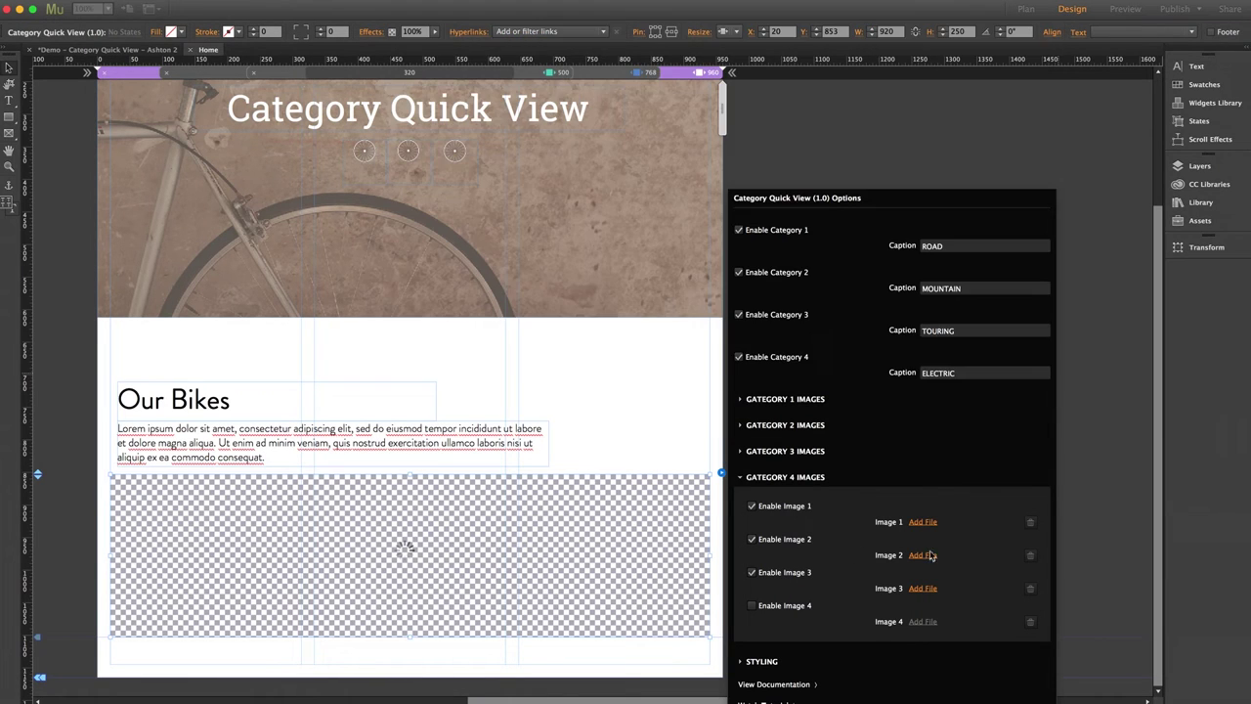
{"action": "left_click", "coordinate": [922, 555]}
{"action": "left_click", "coordinate": [552, 177]}
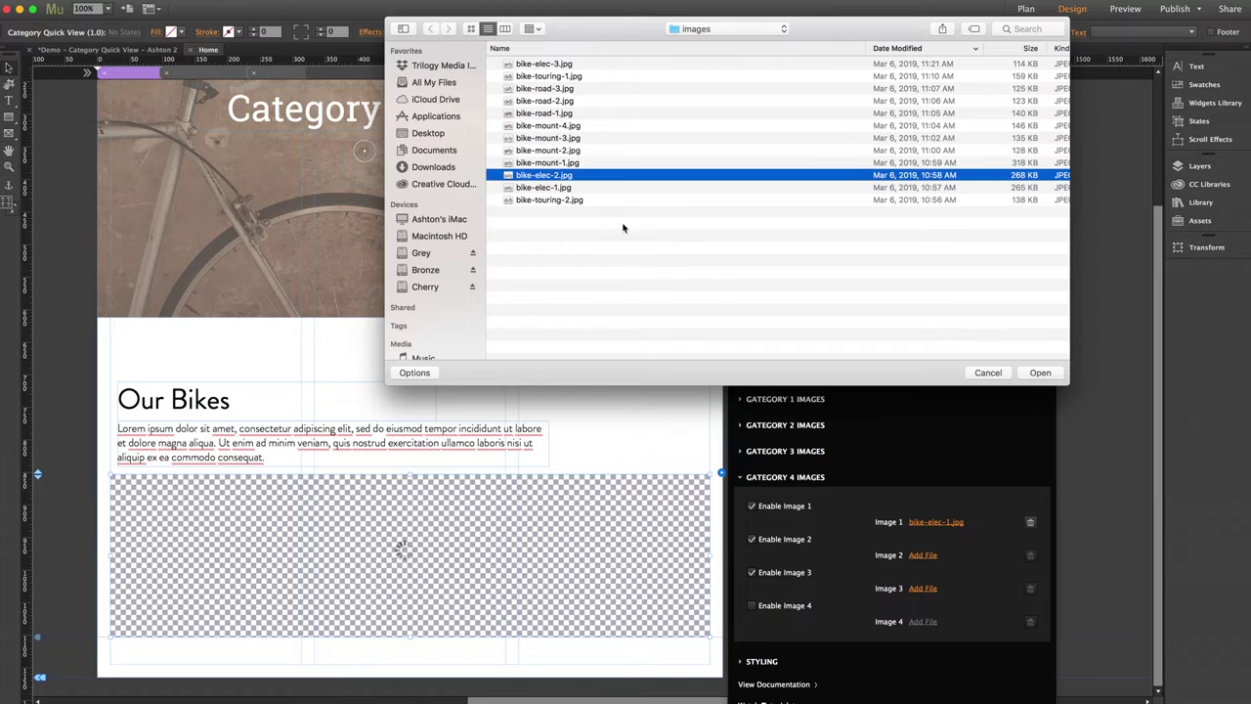
{"action": "left_click", "coordinate": [1039, 372]}
Step: Assign bike-elec-3.jpg as Category 4's Image 3 and close the widget options
{"action": "left_click", "coordinate": [922, 587]}
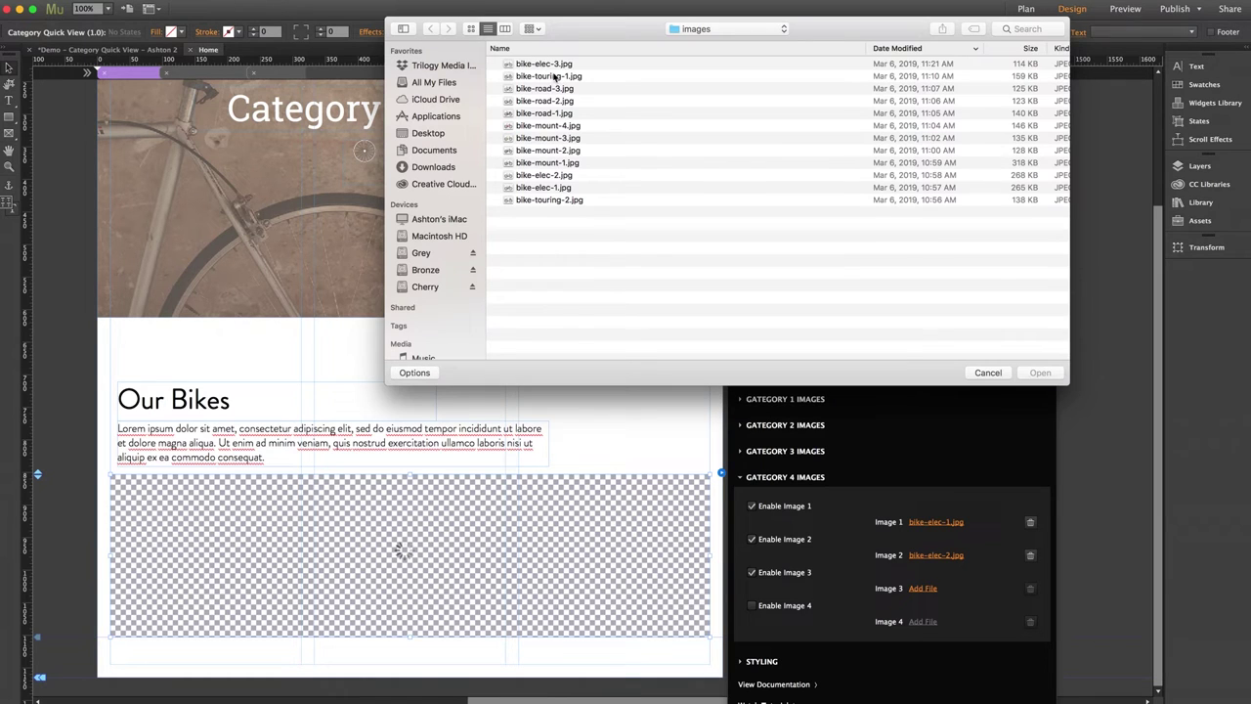
{"action": "left_click", "coordinate": [547, 64]}
{"action": "left_click", "coordinate": [1040, 373]}
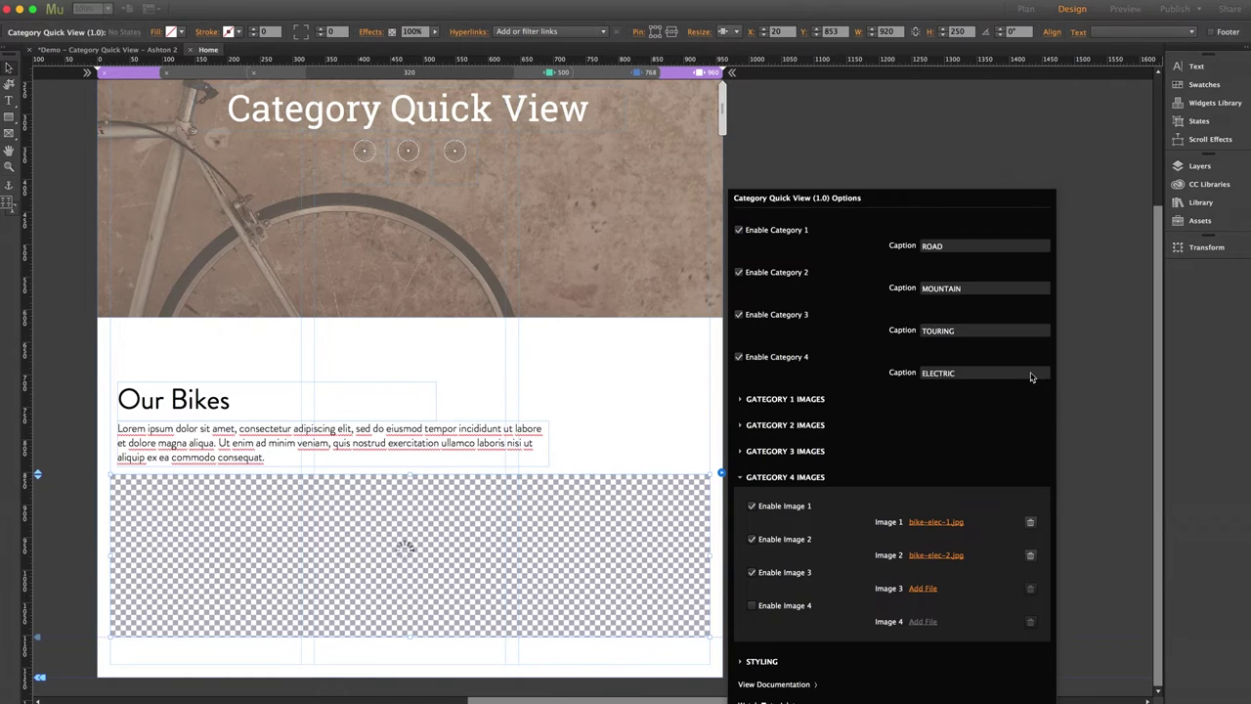
{"action": "left_click", "coordinate": [790, 476]}
{"action": "left_click", "coordinate": [799, 280]}
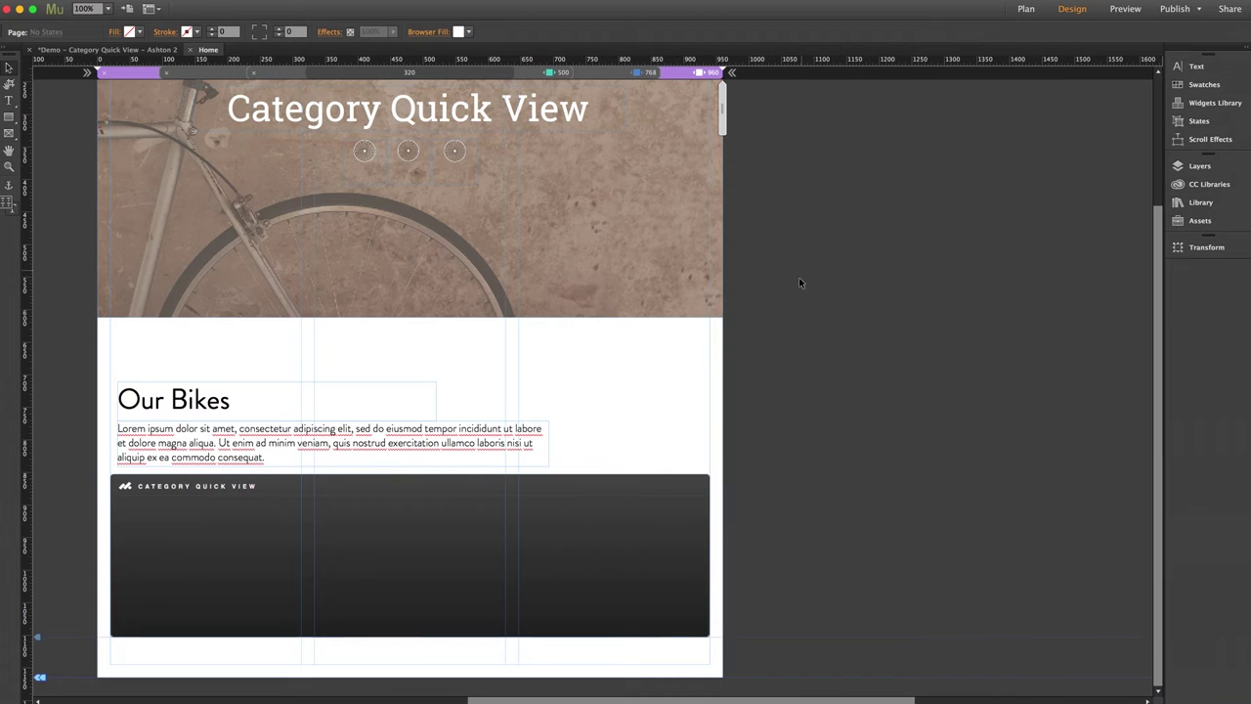
Step: Preview the page in the browser and click through the MOUNTAIN, TOURING and ELECTRIC tabs
{"action": "key", "text": "super+shift+e"}
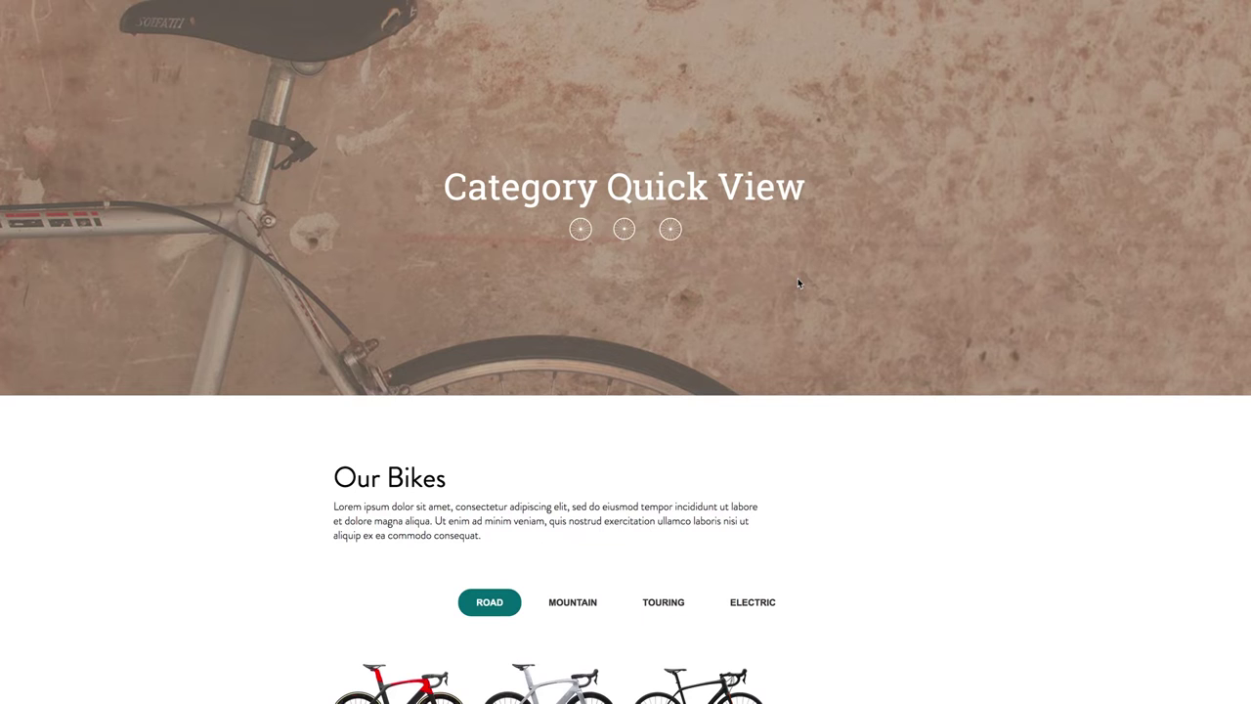
{"action": "scroll", "coordinate": [827, 391], "scroll_direction": "down", "scroll_amount": 3}
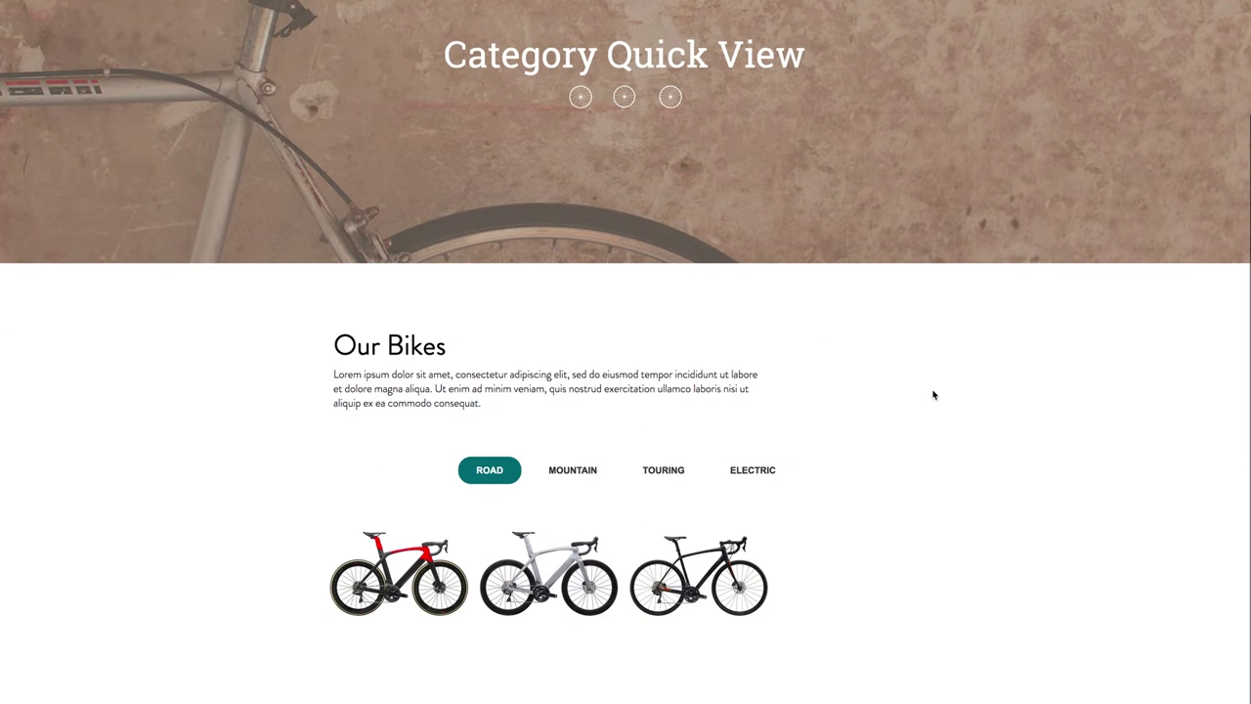
{"action": "left_click", "coordinate": [574, 473]}
{"action": "left_click", "coordinate": [674, 475]}
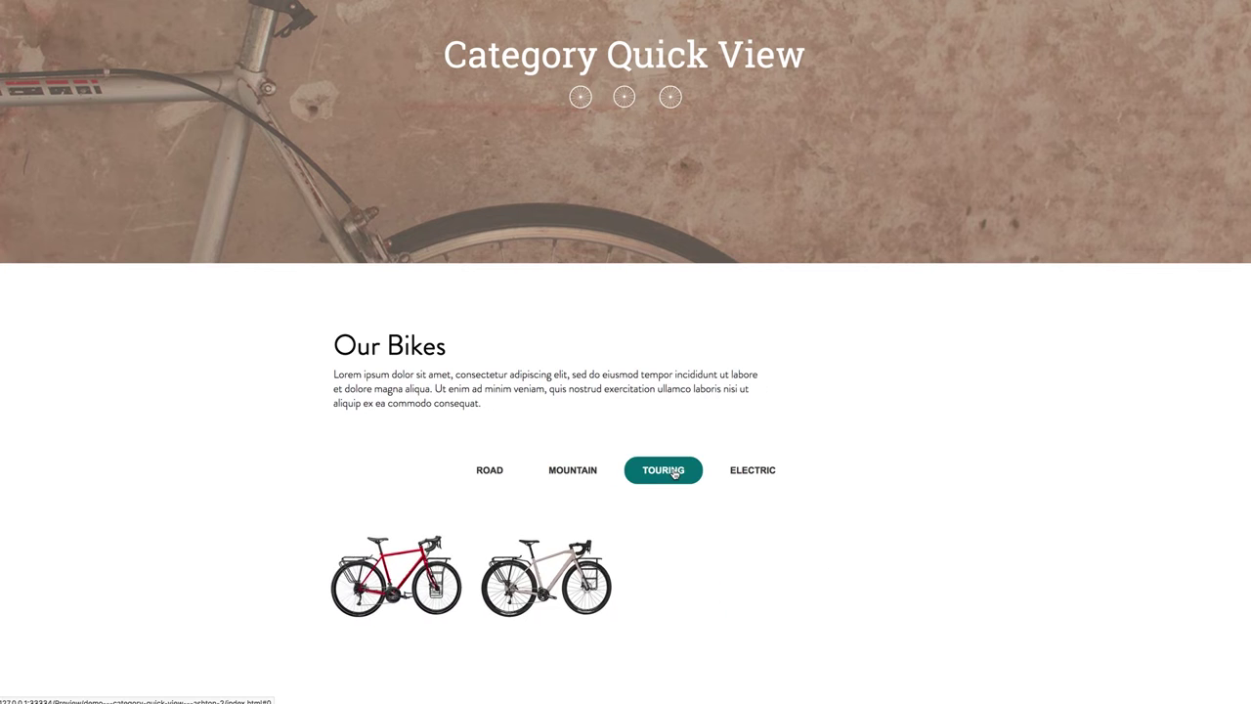
{"action": "left_click", "coordinate": [747, 474]}
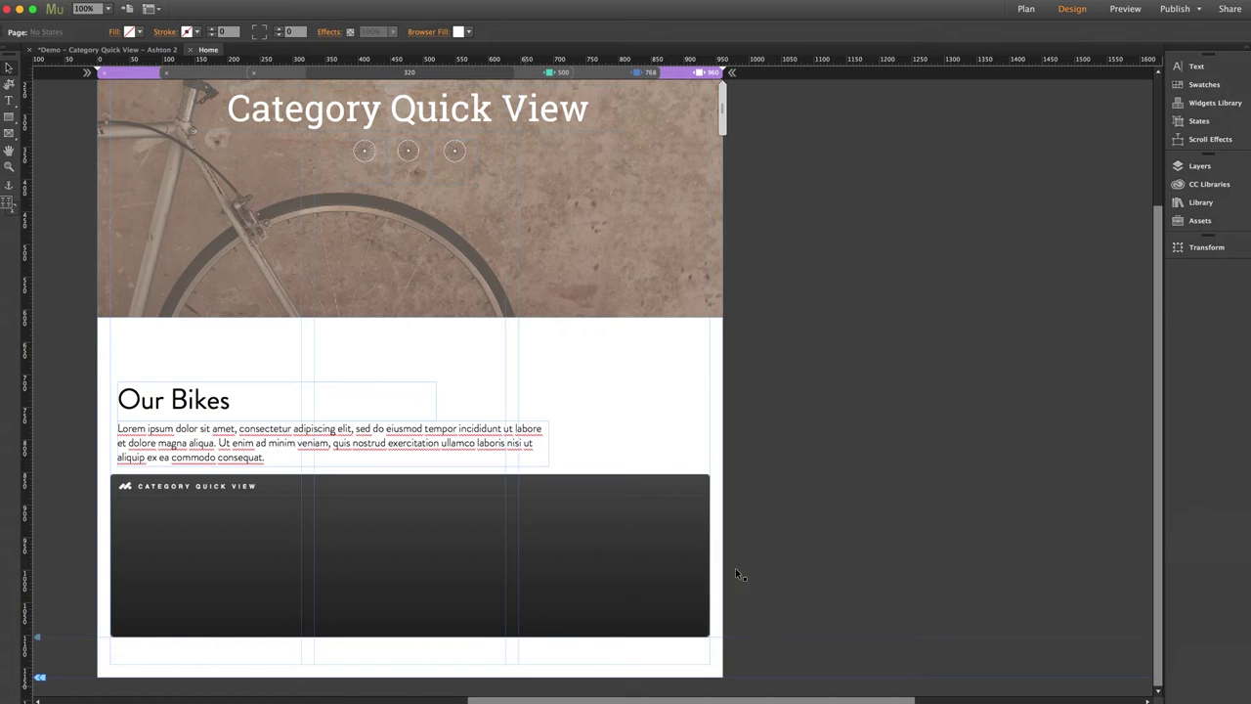
Step: In the widget's STYLING options, set Image Height to 320 px and Columns to 2
{"action": "left_click", "coordinate": [703, 520]}
{"action": "left_click", "coordinate": [720, 473]}
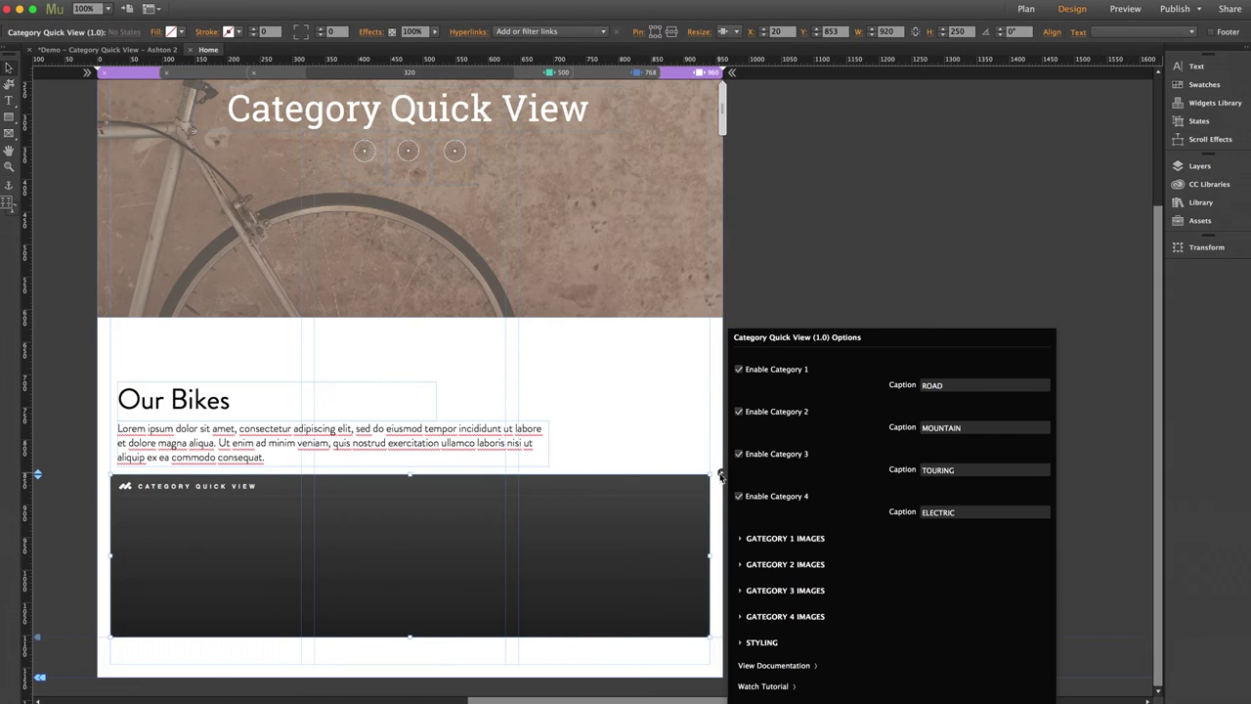
{"action": "left_click", "coordinate": [762, 643]}
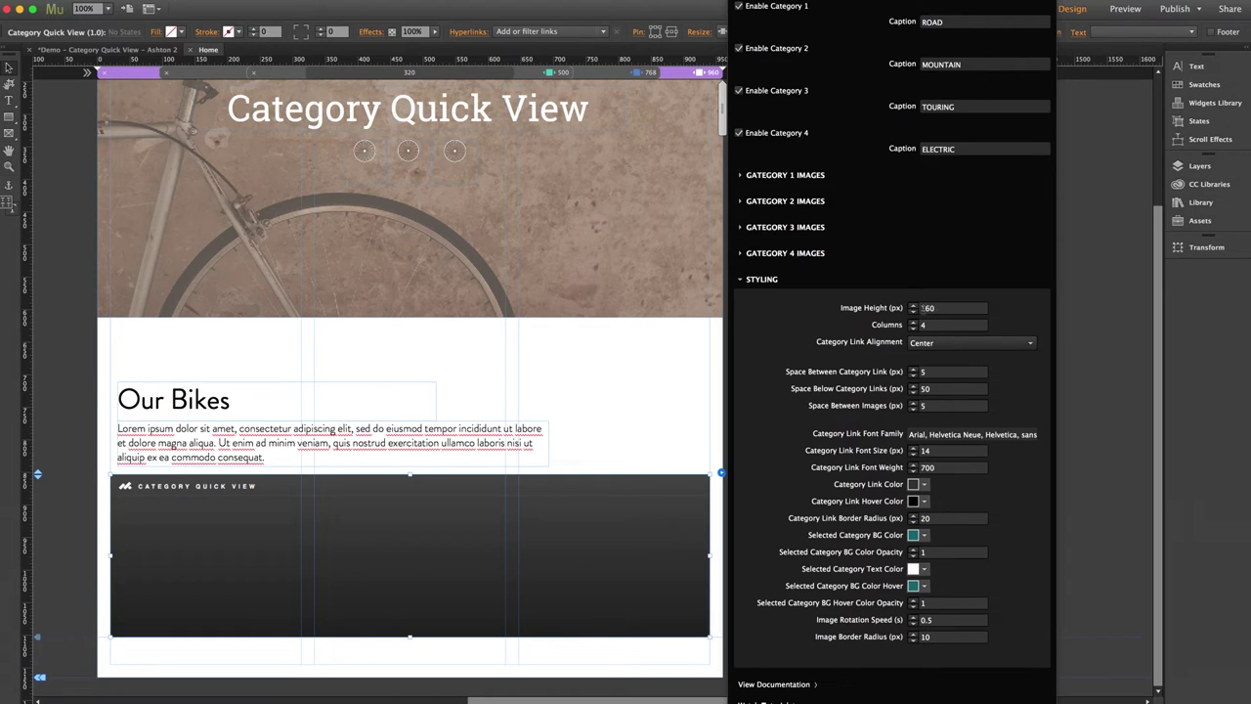
{"action": "left_click", "coordinate": [946, 310]}
{"action": "type", "text": "32"}
{"action": "key", "text": "Return"}
{"action": "left_click", "coordinate": [913, 329]}
{"action": "left_click", "coordinate": [912, 329]}
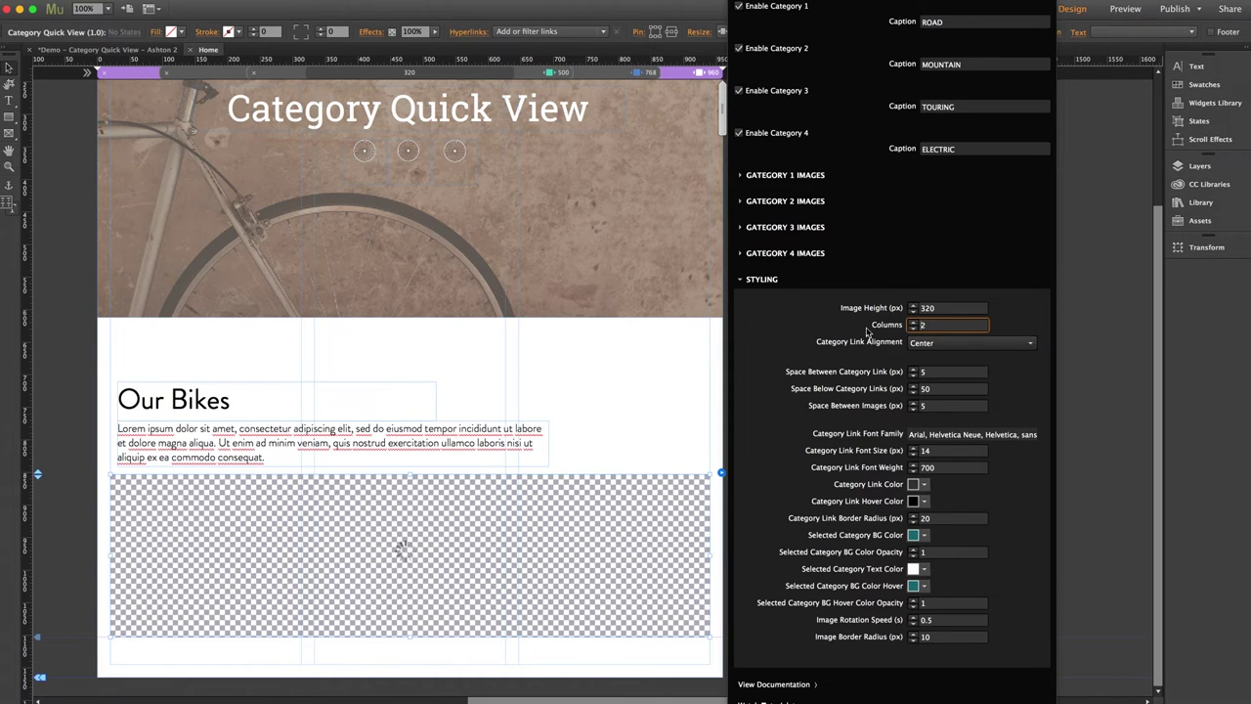
Step: Preview in the browser and view the MOUNTAIN bikes in the taller two-column grid
{"action": "left_click", "coordinate": [1080, 331]}
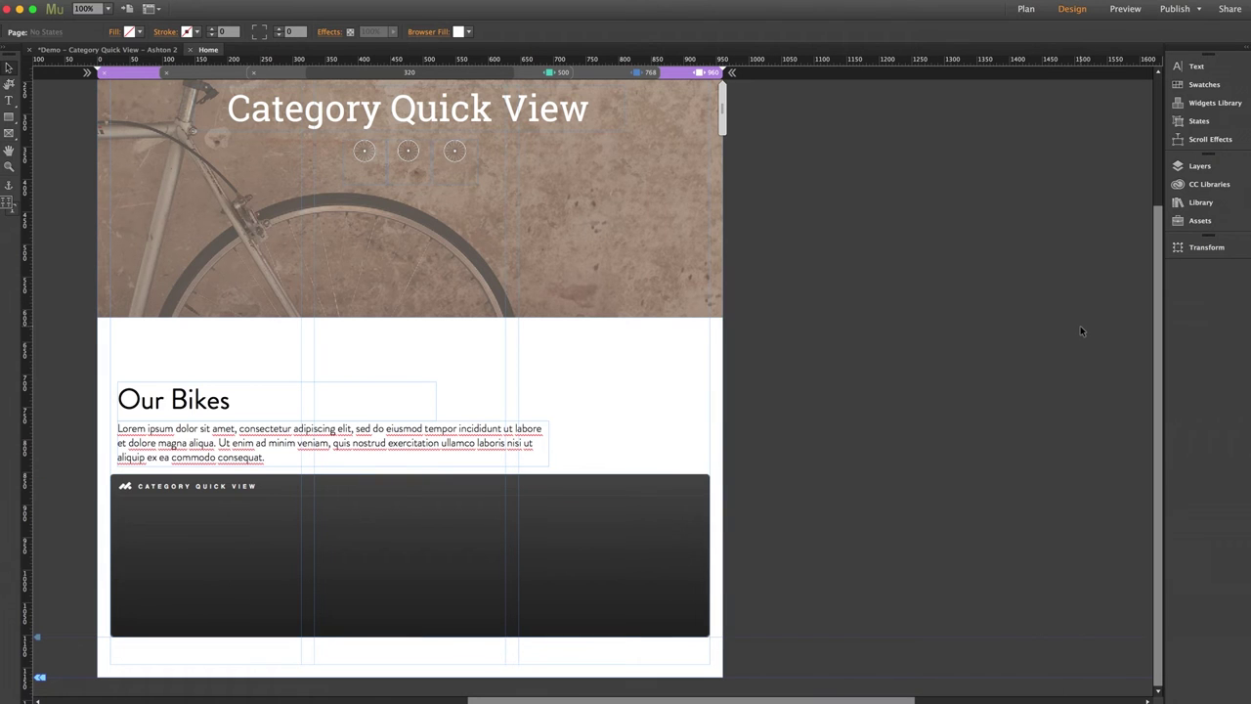
{"action": "key", "text": "super+alt+e"}
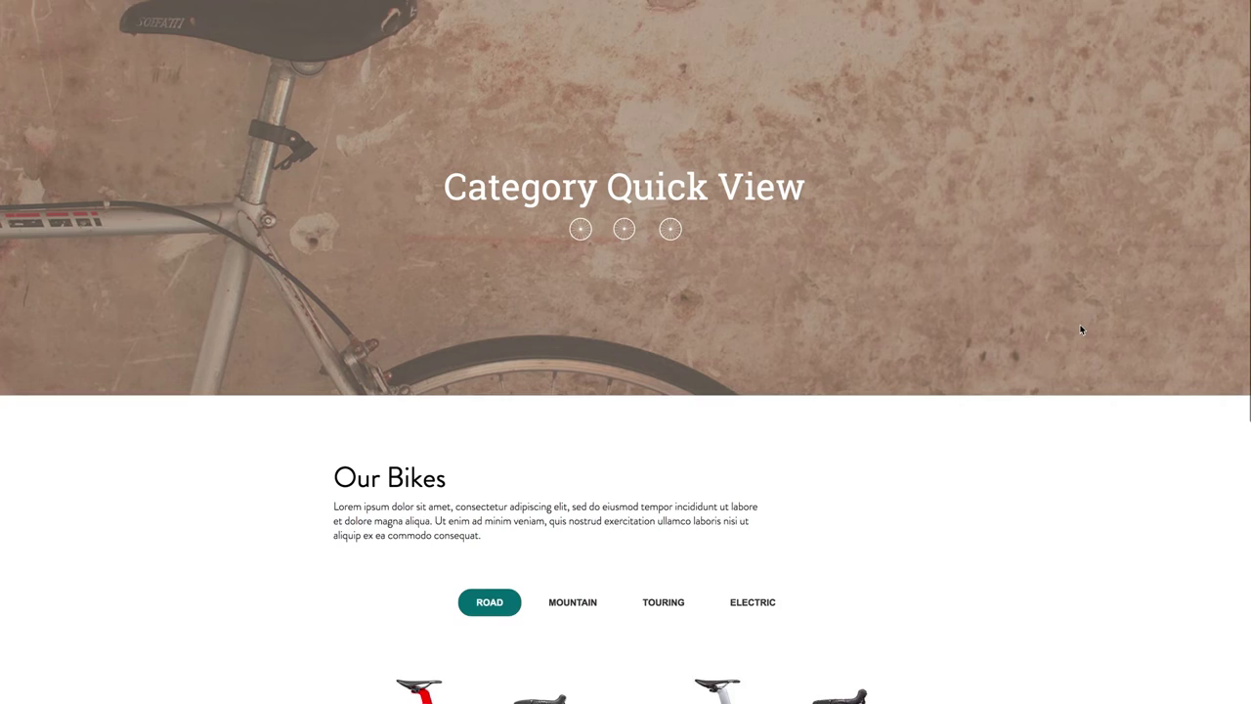
{"action": "scroll", "coordinate": [1081, 329], "scroll_direction": "down", "scroll_amount": 3}
{"action": "scroll", "coordinate": [892, 460], "scroll_direction": "down", "scroll_amount": 2}
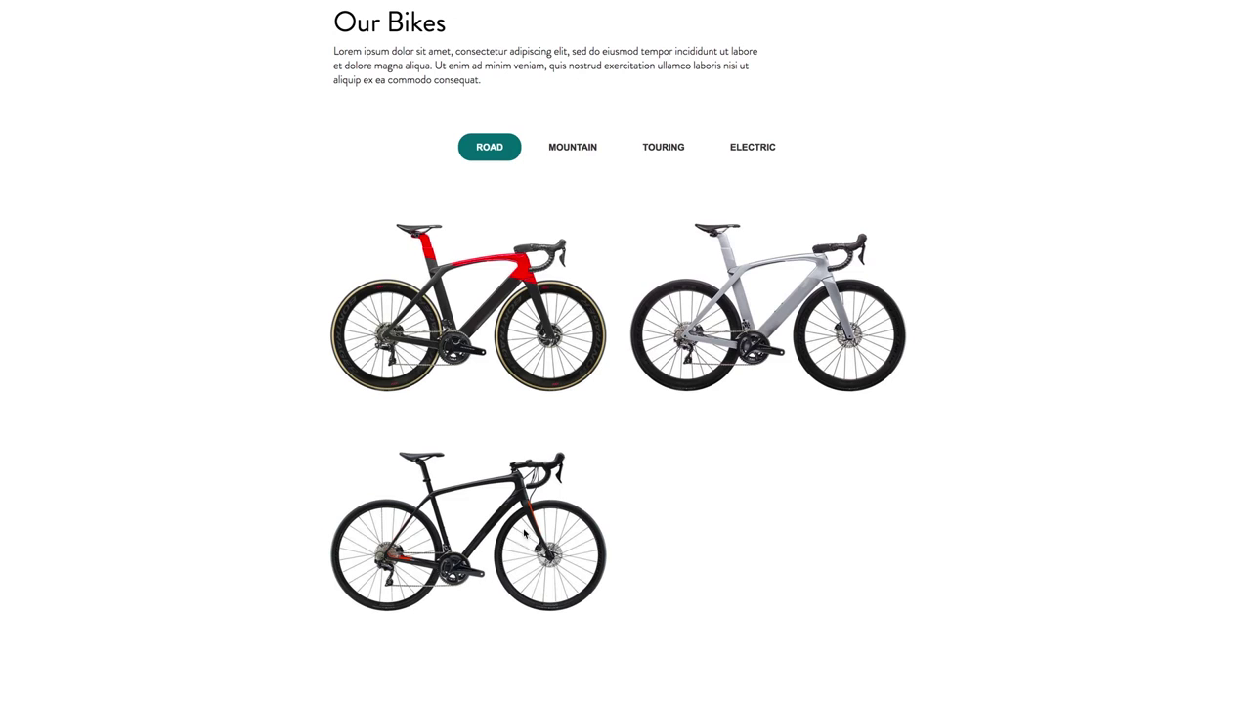
{"action": "left_click", "coordinate": [569, 151]}
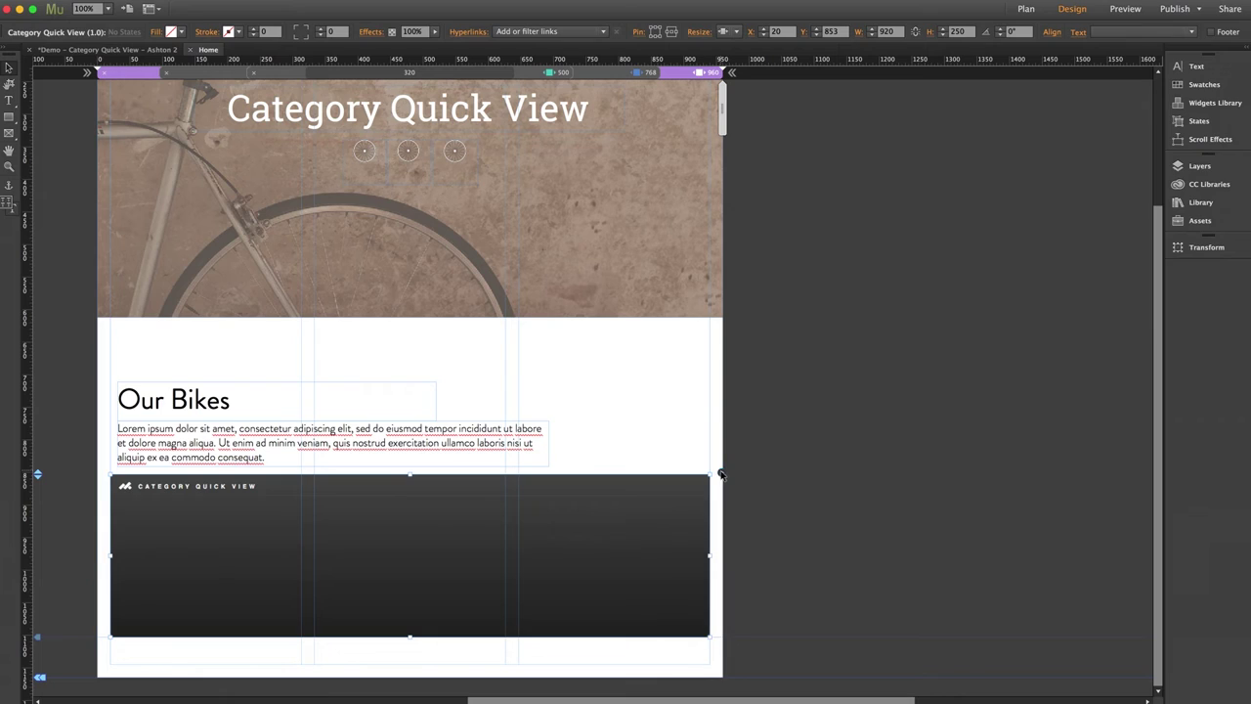
Step: In STYLING, set Columns back to 4 and Category Link Alignment to Left
{"action": "left_click", "coordinate": [720, 472]}
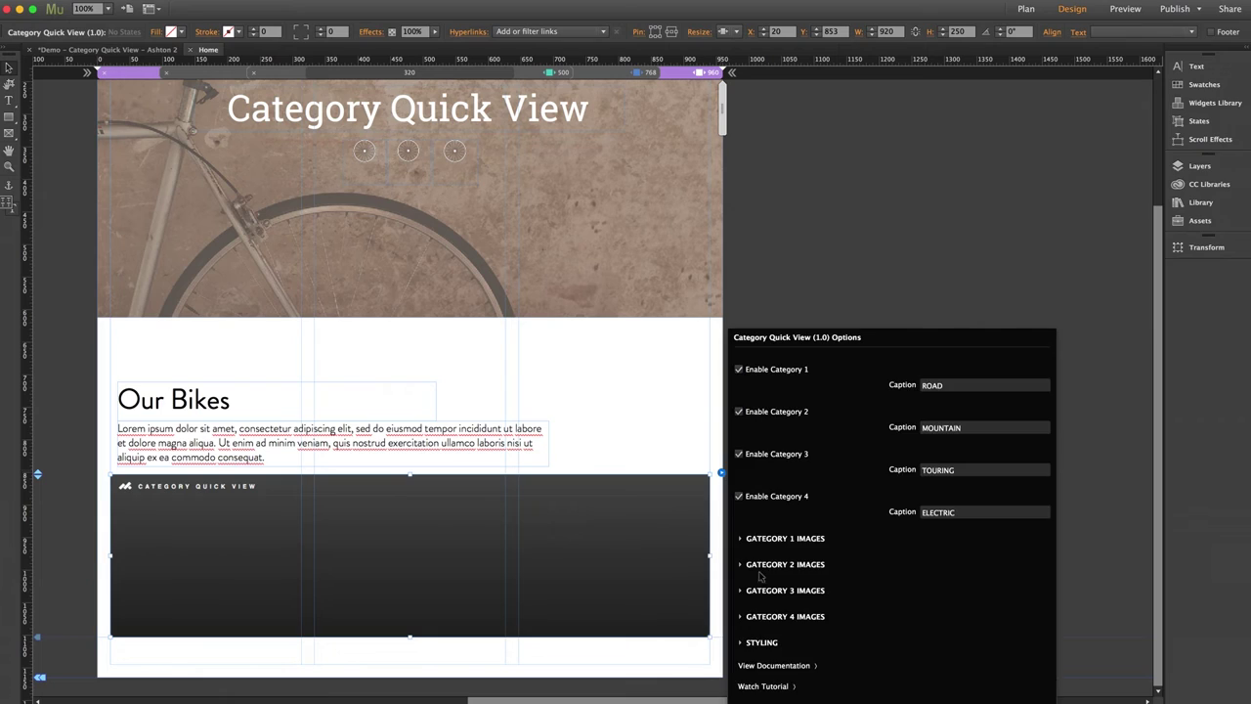
{"action": "left_click", "coordinate": [758, 645]}
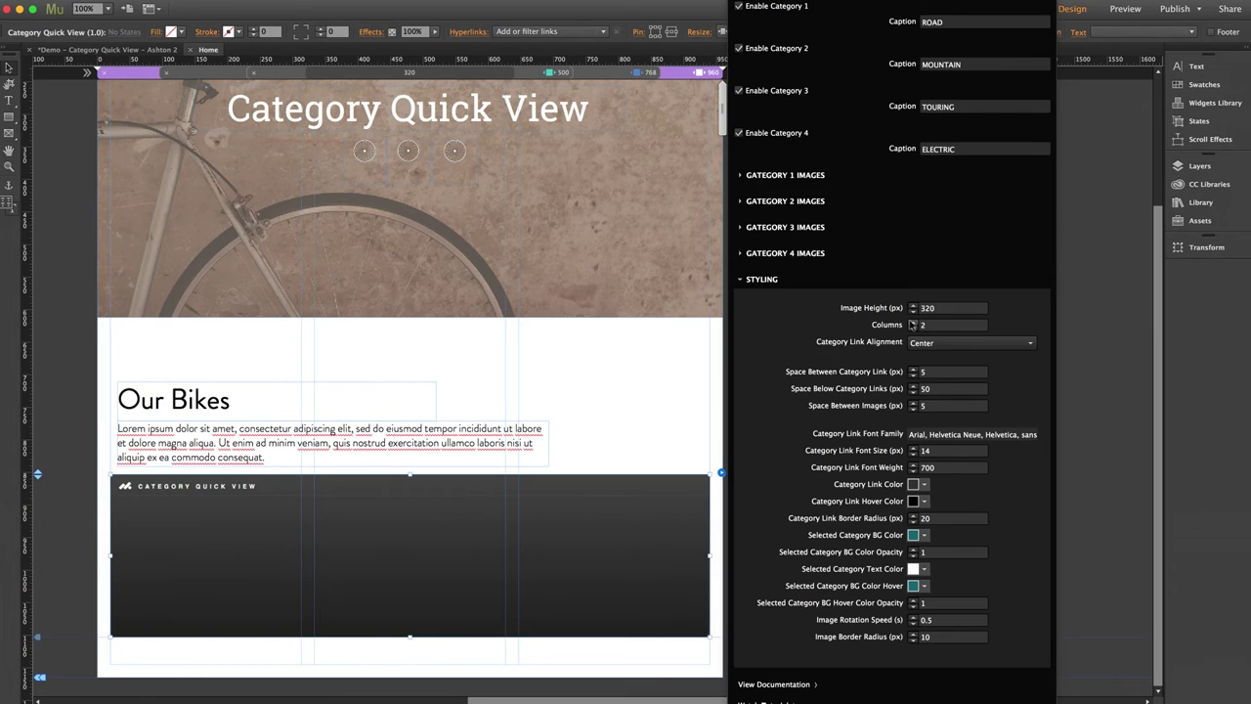
{"action": "left_click", "coordinate": [912, 322]}
{"action": "left_click", "coordinate": [912, 321]}
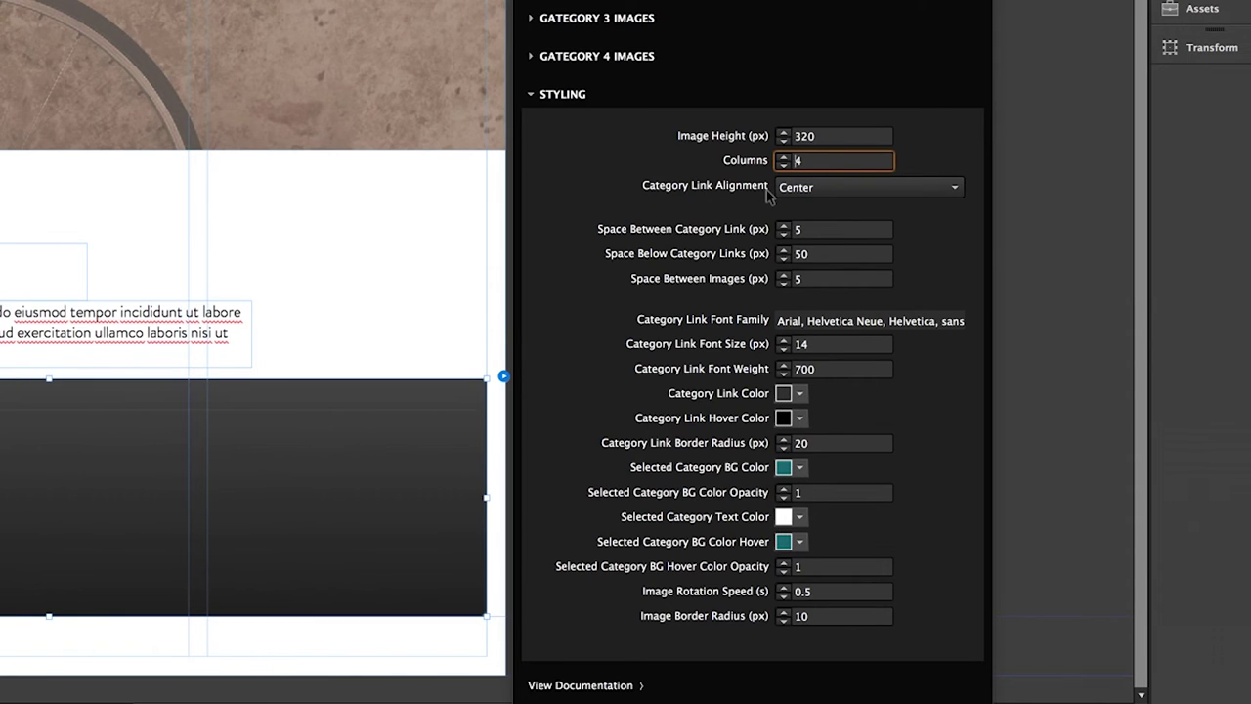
{"action": "left_click", "coordinate": [832, 188]}
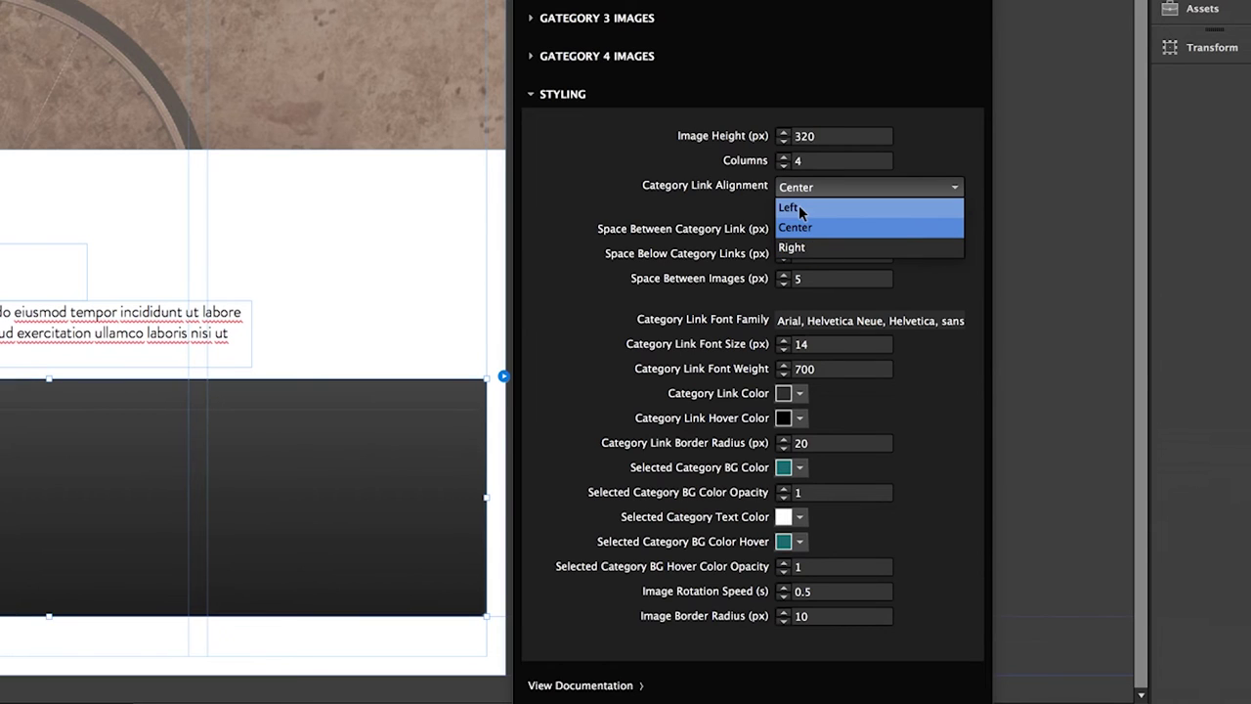
{"action": "left_click", "coordinate": [792, 208]}
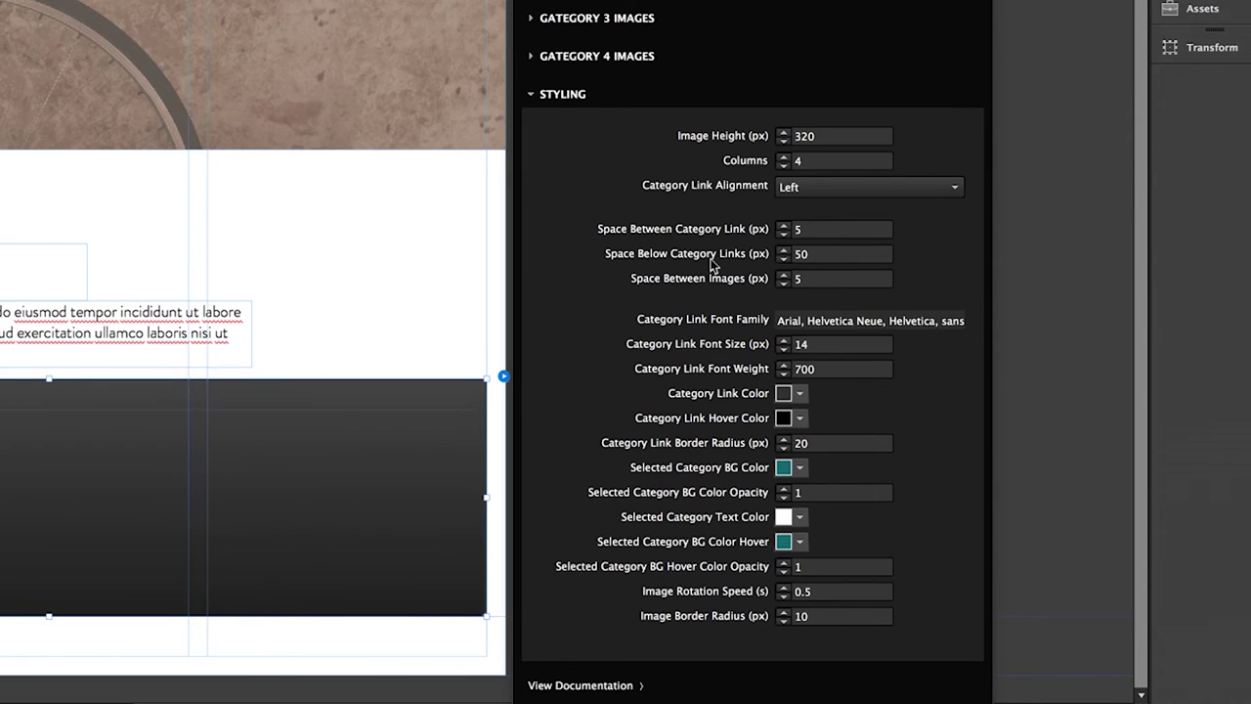
Step: Set link spacing to 10, space below links to 20, and image spacing to 10
{"action": "double_click", "coordinate": [807, 229]}
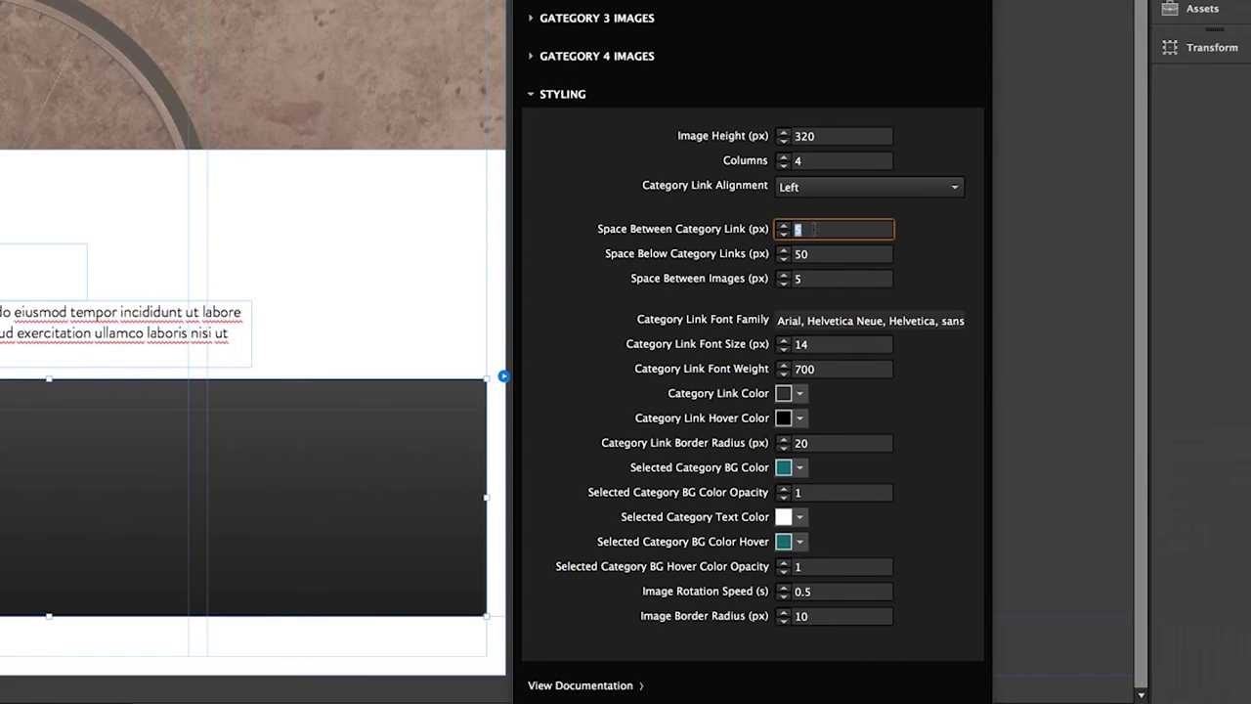
{"action": "type", "text": "10"}
{"action": "key", "text": "Tab"}
{"action": "type", "text": "20"}
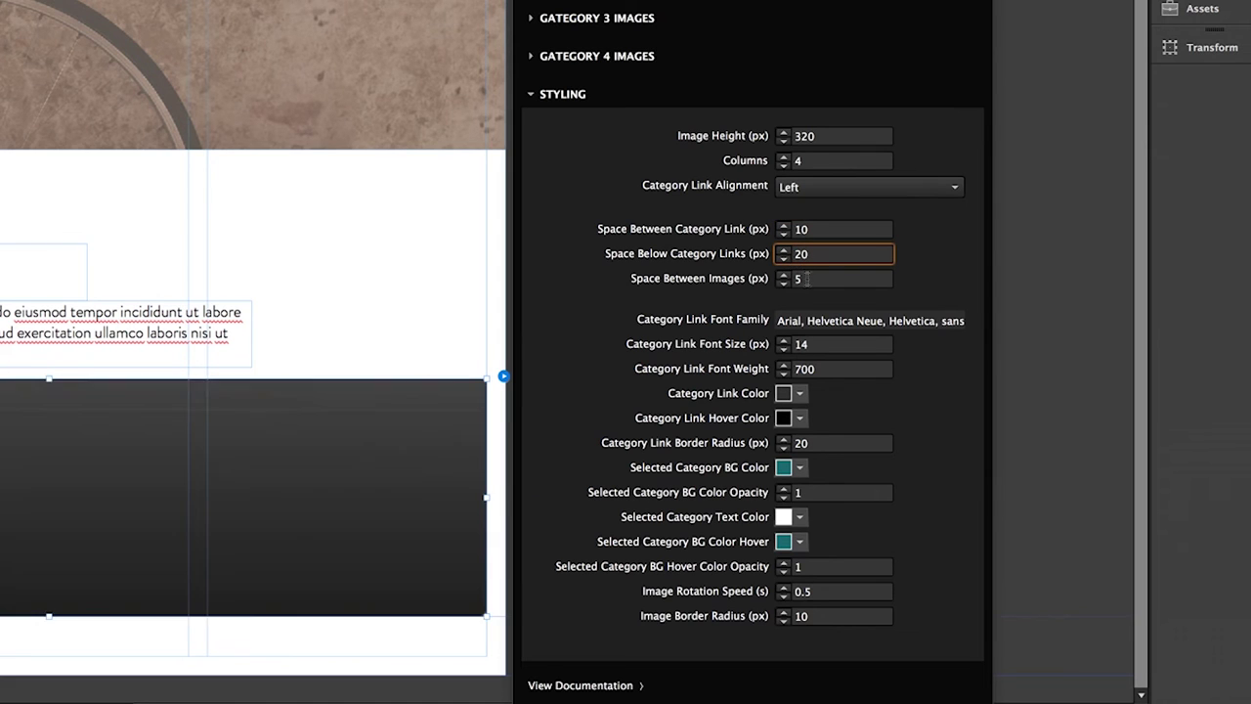
{"action": "key", "text": "Tab"}
{"action": "type", "text": "10"}
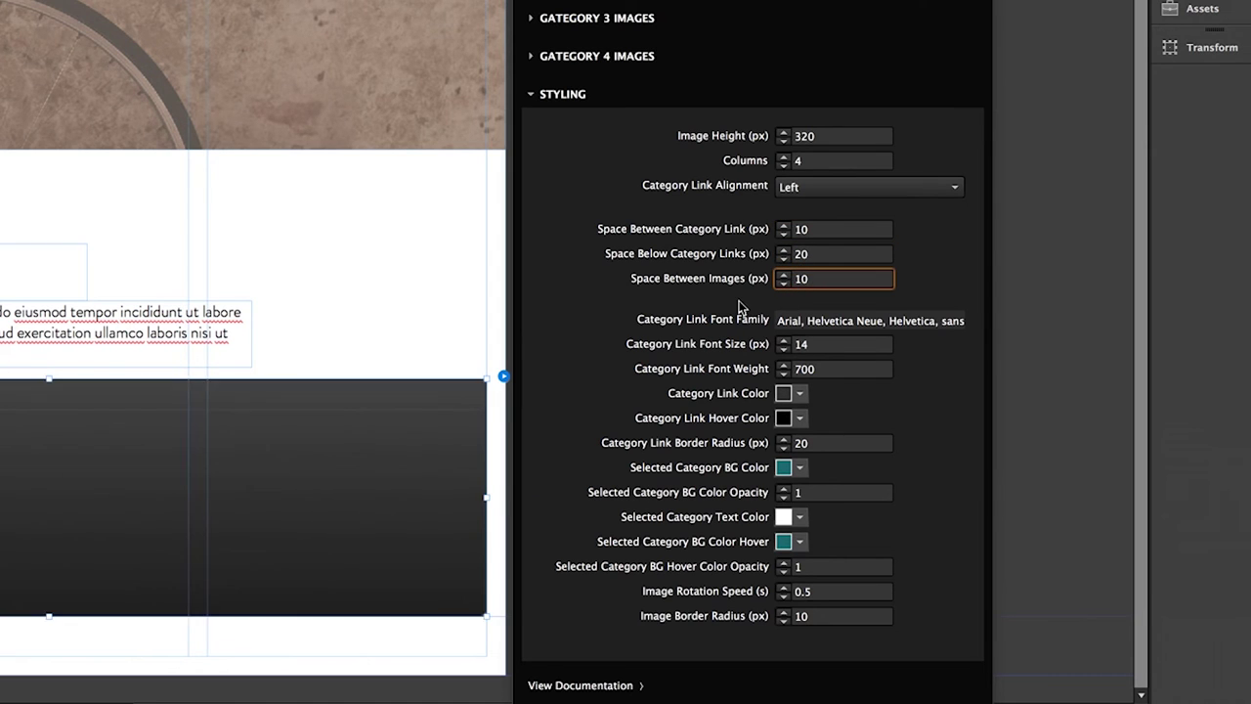
{"action": "left_click", "coordinate": [743, 308]}
Step: Set the Category Link Font Family to brandon-grotesque
{"action": "left_click", "coordinate": [801, 318]}
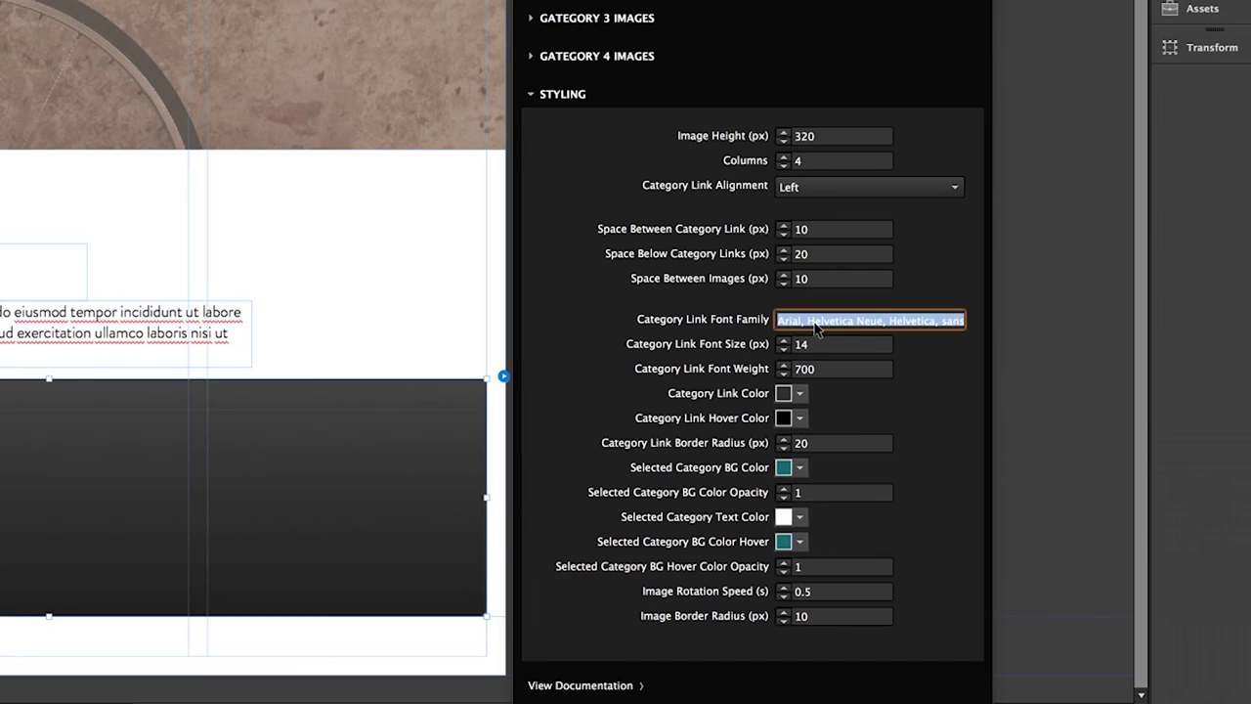
{"action": "type", "text": "brandon"}
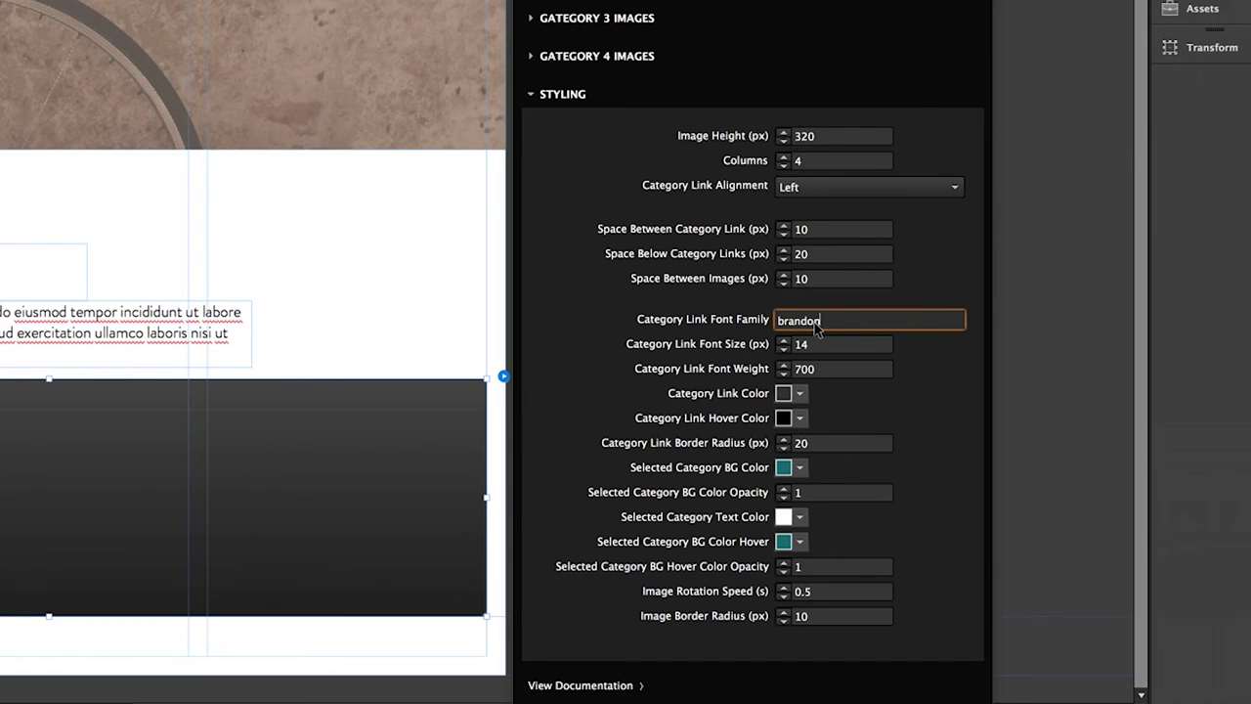
{"action": "type", "text": "-grotesque"}
{"action": "key", "text": "Return"}
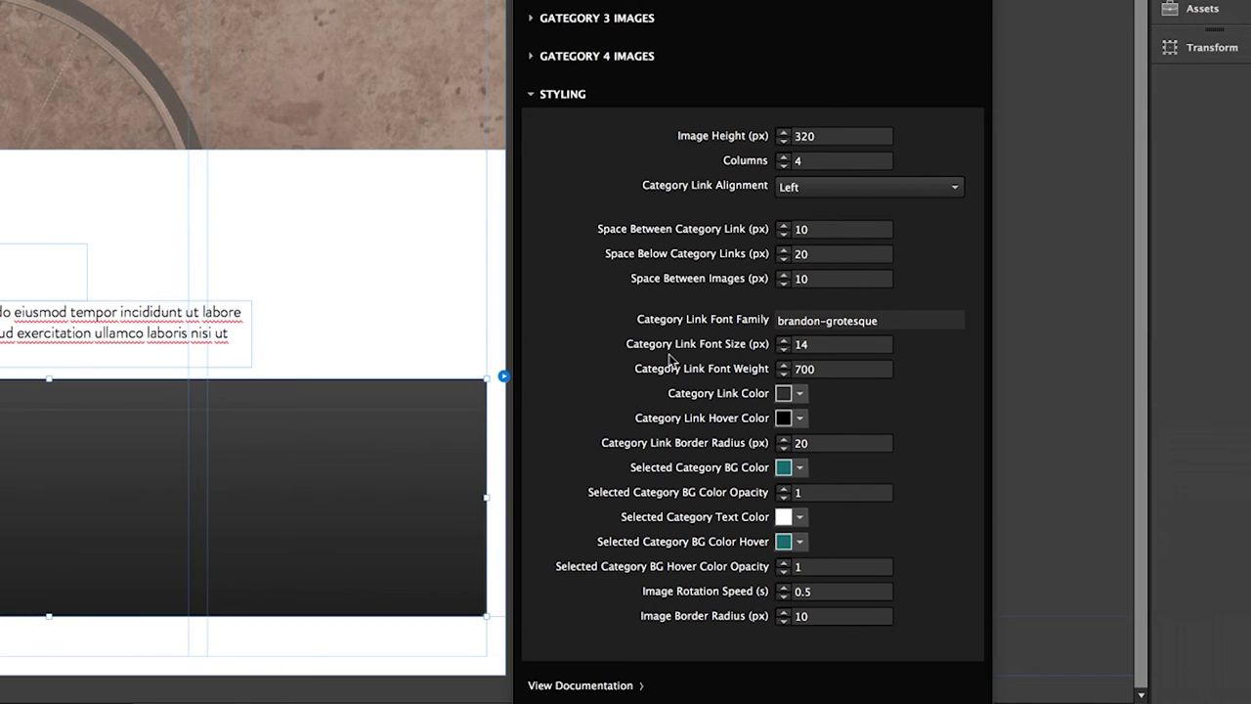
Step: Set the category link font size to 16 px
{"action": "double_click", "coordinate": [803, 346]}
{"action": "type", "text": "16"}
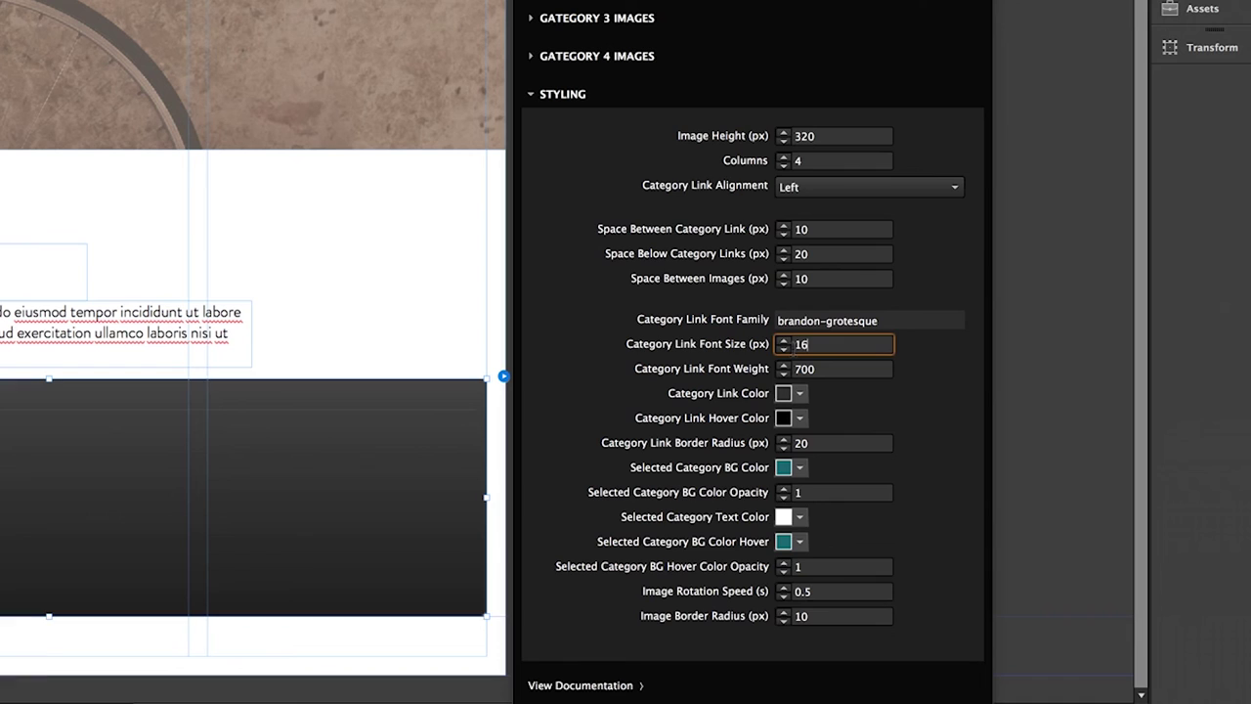
{"action": "key", "text": "Return"}
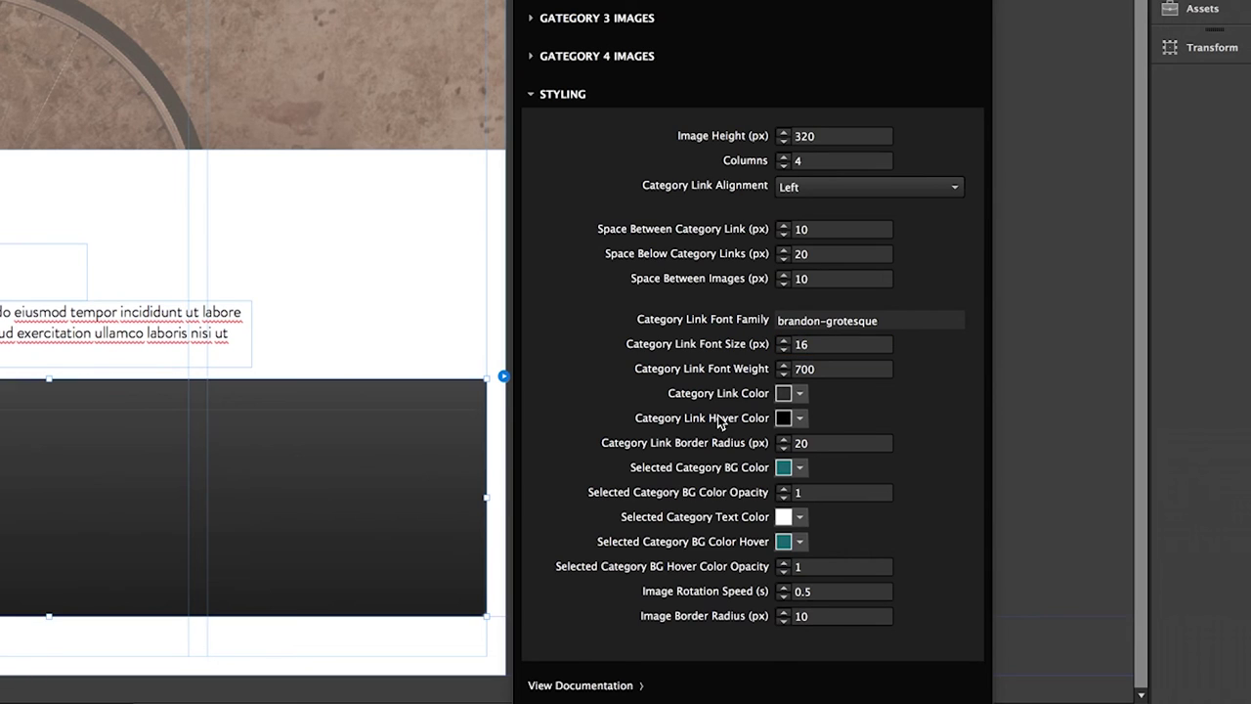
Step: Make the category link colour black and the link hover colour orange FA6900
{"action": "left_click", "coordinate": [799, 394]}
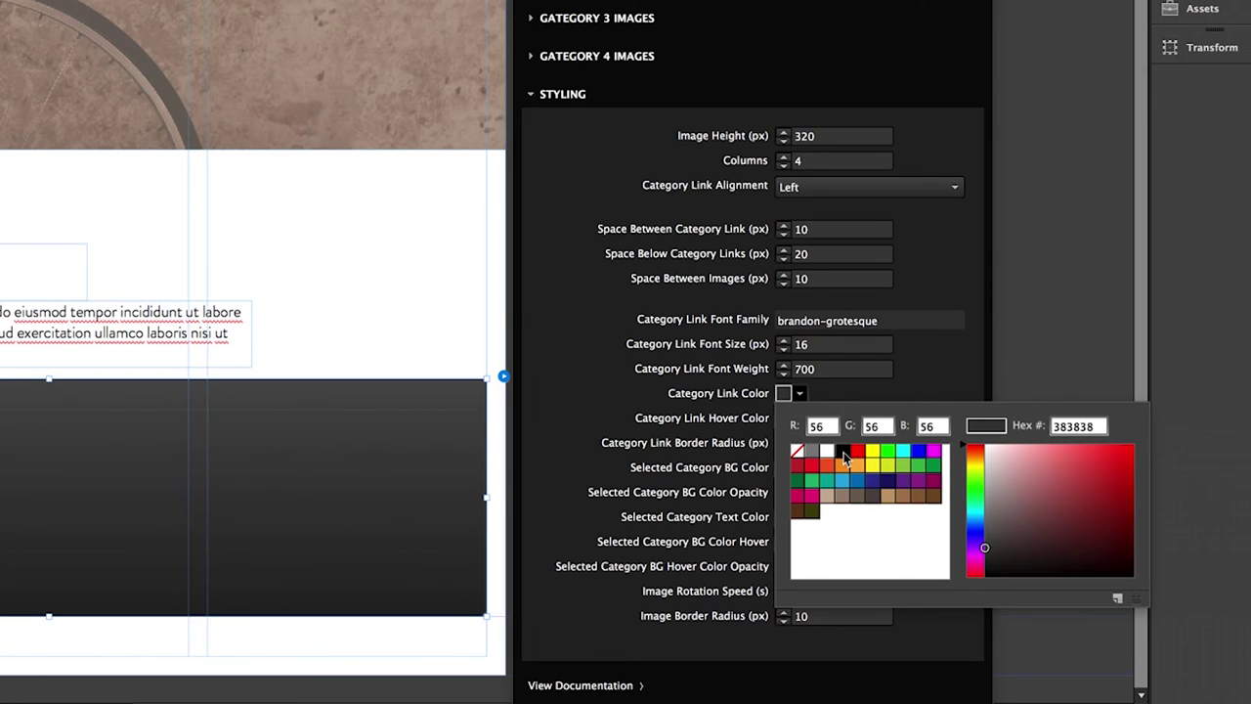
{"action": "left_click", "coordinate": [844, 453]}
{"action": "left_click", "coordinate": [800, 419]}
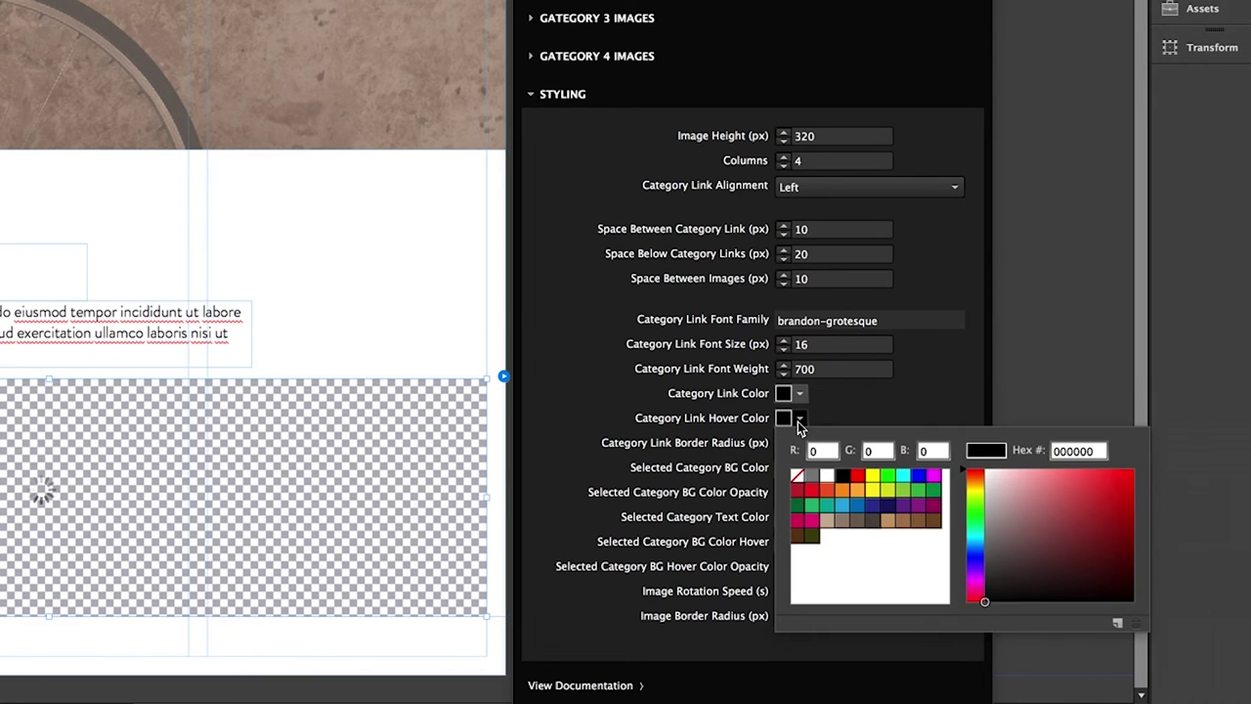
{"action": "left_click", "coordinate": [1052, 452]}
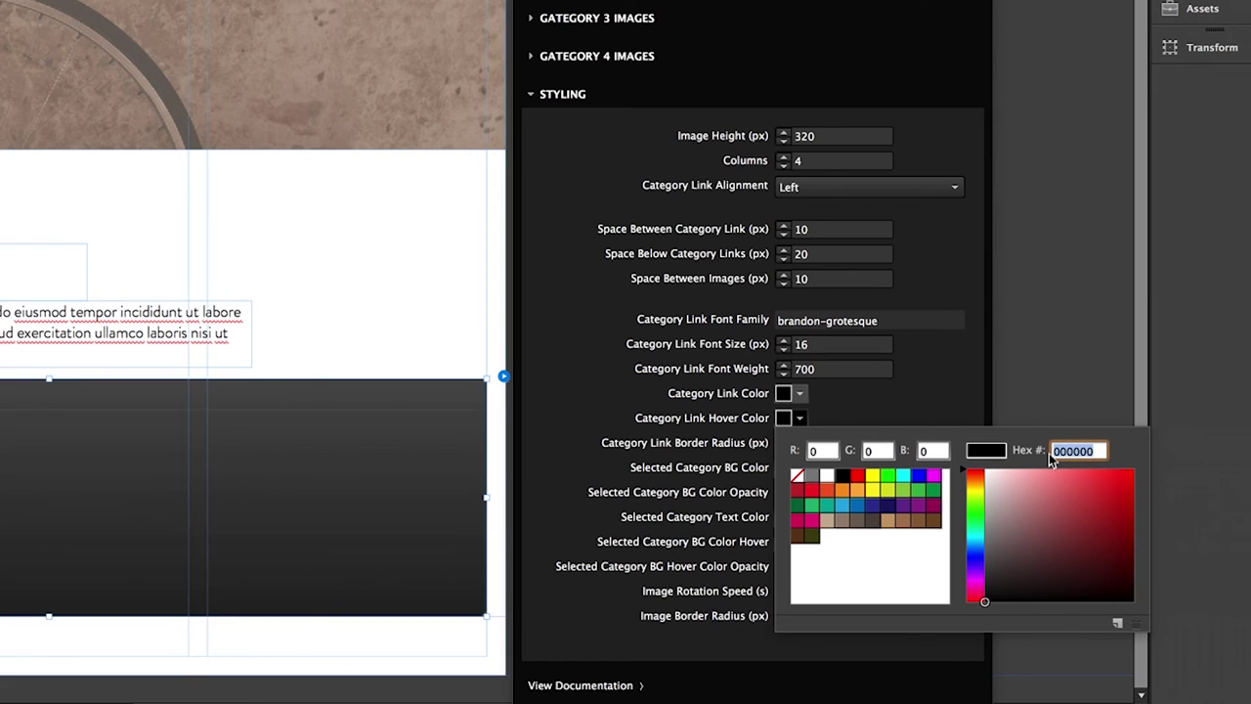
{"action": "type", "text": "FA6900"}
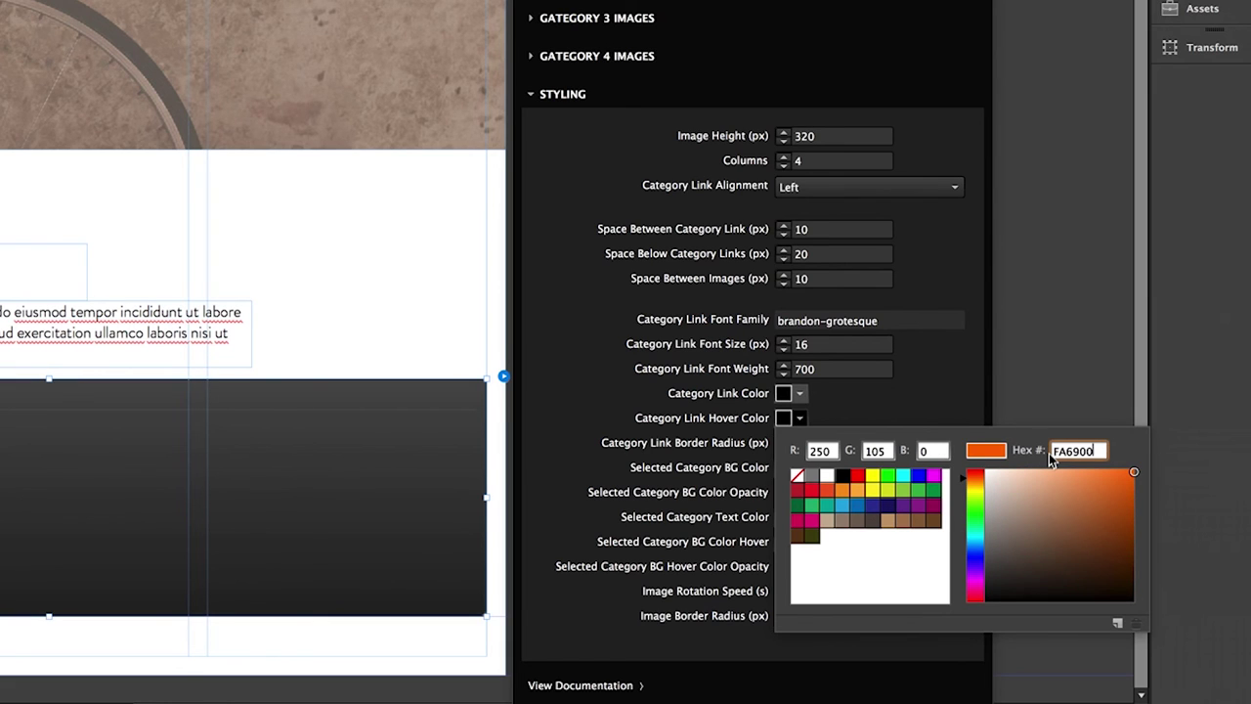
{"action": "left_click", "coordinate": [879, 409]}
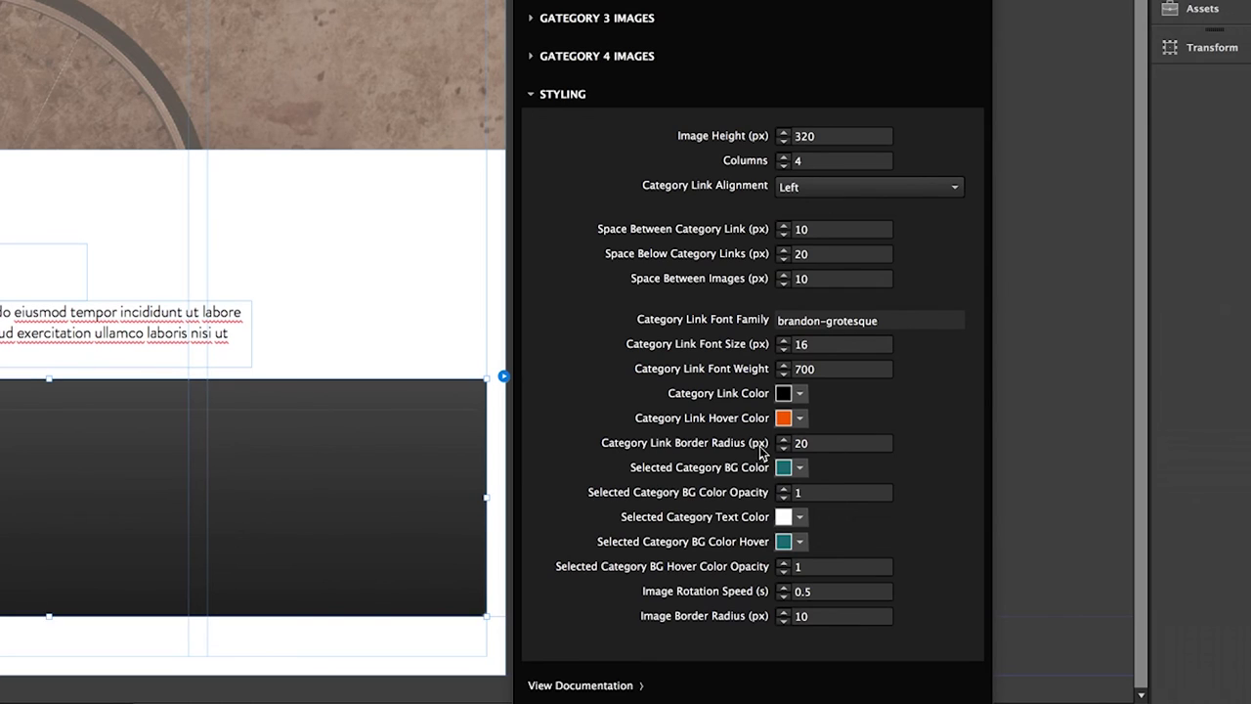
Step: Set the Category Link Border Radius to 0 for square corners
{"action": "double_click", "coordinate": [797, 443]}
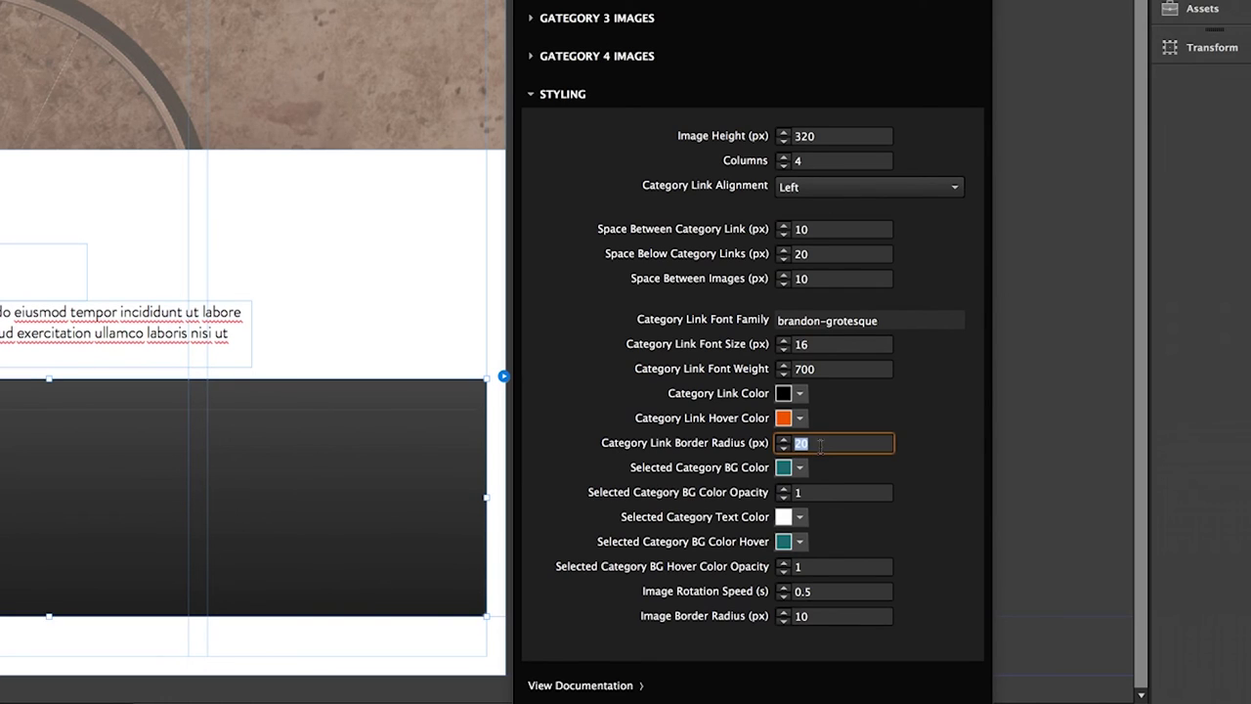
{"action": "type", "text": "0"}
{"action": "left_click", "coordinate": [889, 420]}
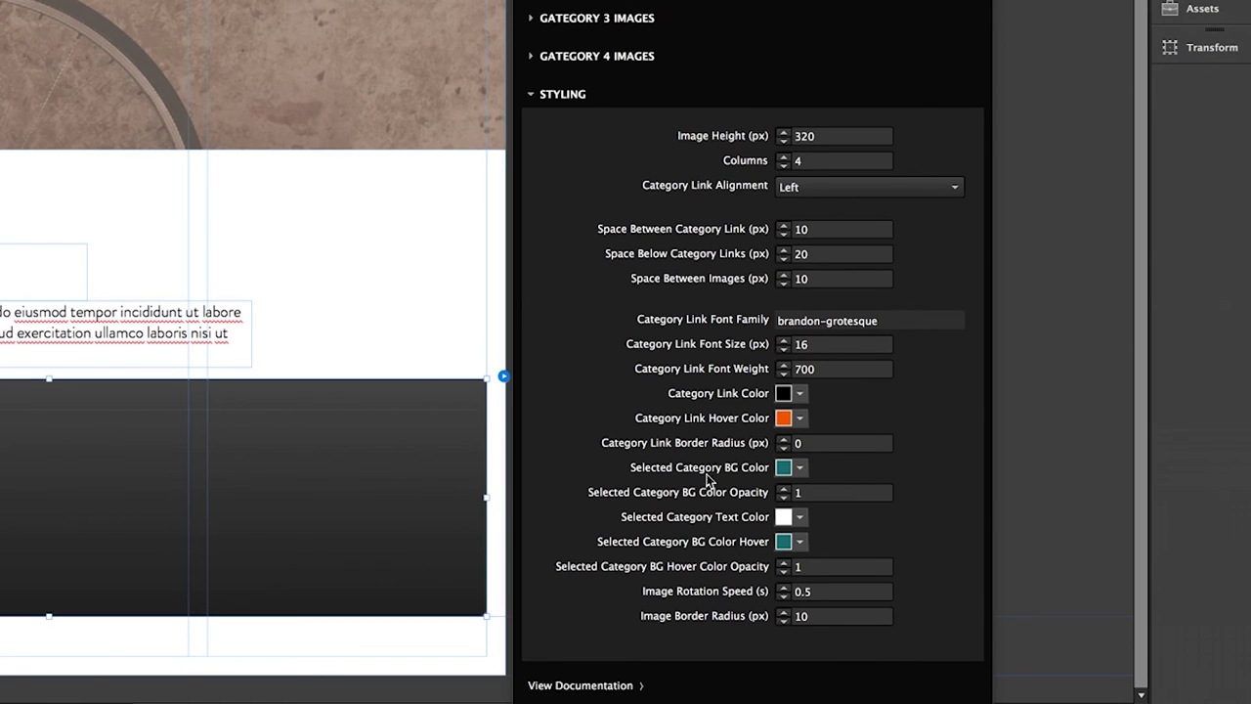
Step: Make the Selected Category BG Color white and the Selected Category Text Color FA6900
{"action": "left_click", "coordinate": [799, 469]}
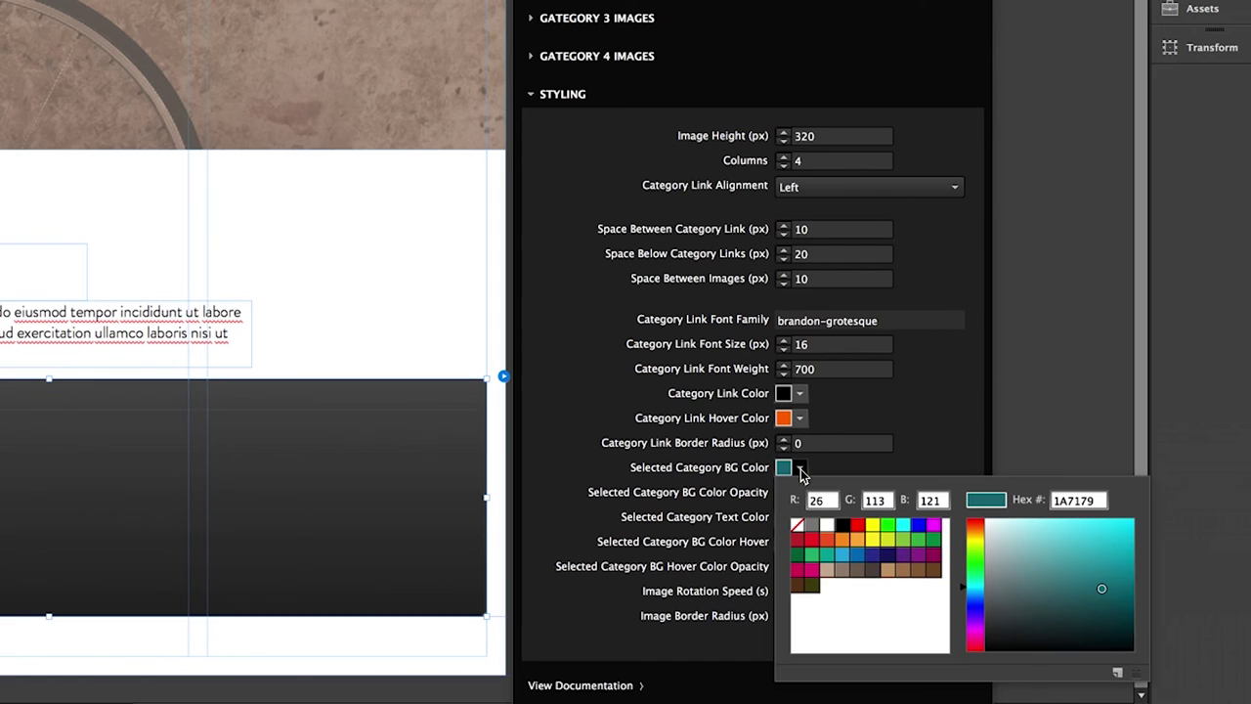
{"action": "left_click", "coordinate": [827, 528]}
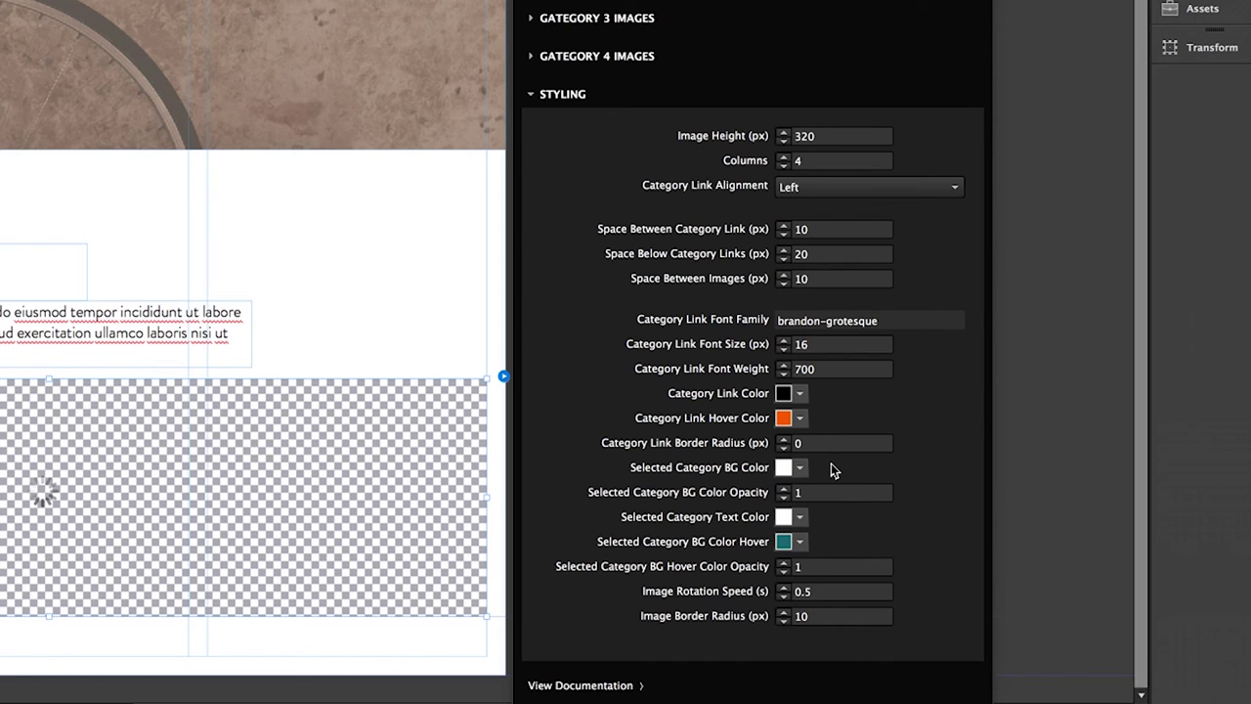
{"action": "left_click", "coordinate": [799, 517]}
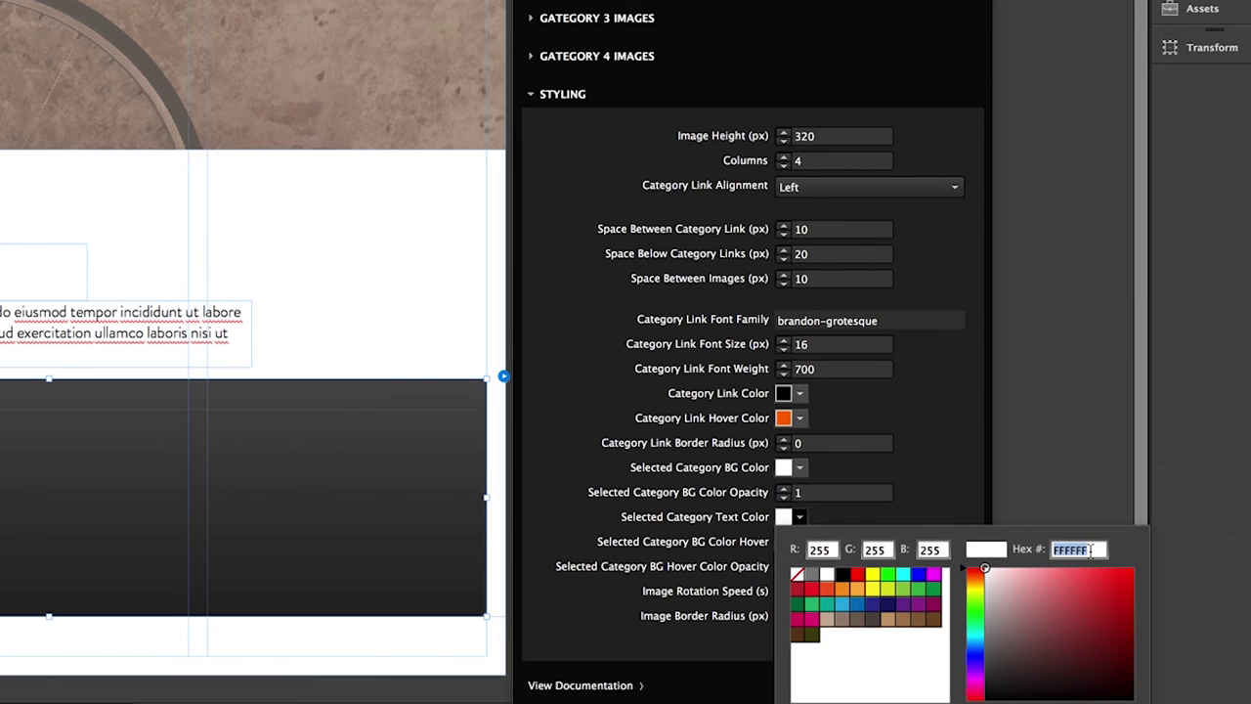
{"action": "type", "text": "FA6900"}
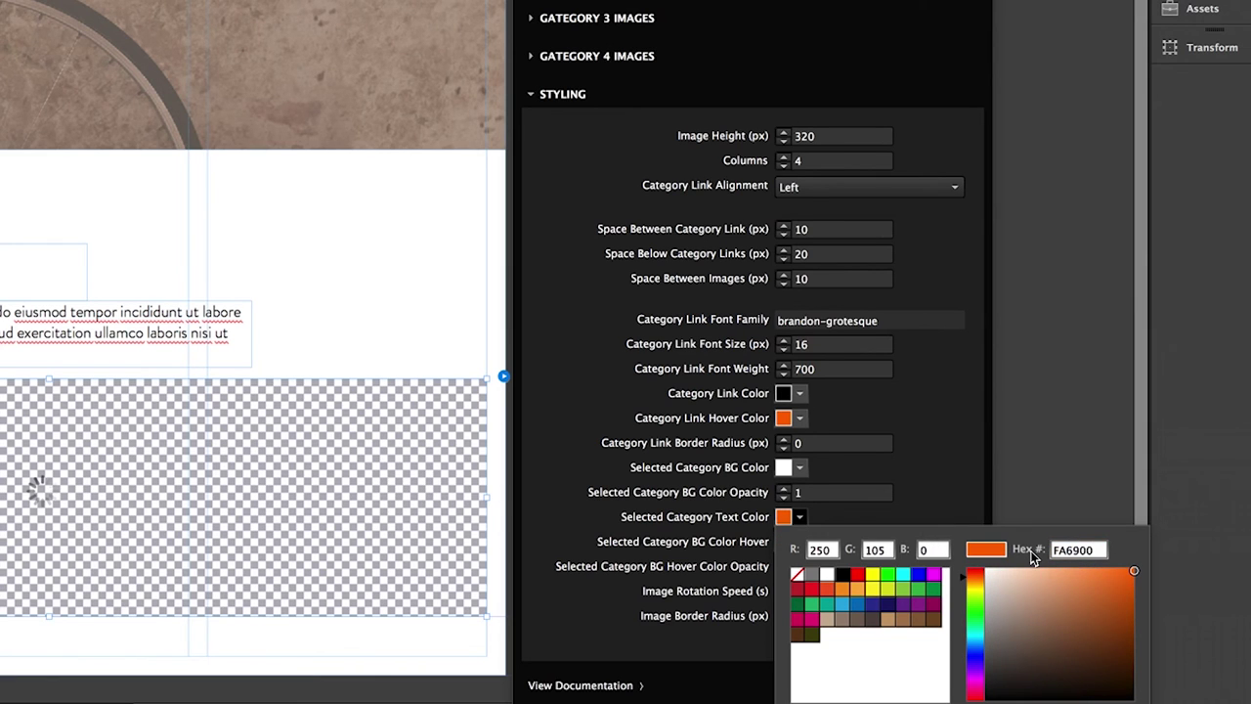
{"action": "left_click", "coordinate": [935, 514]}
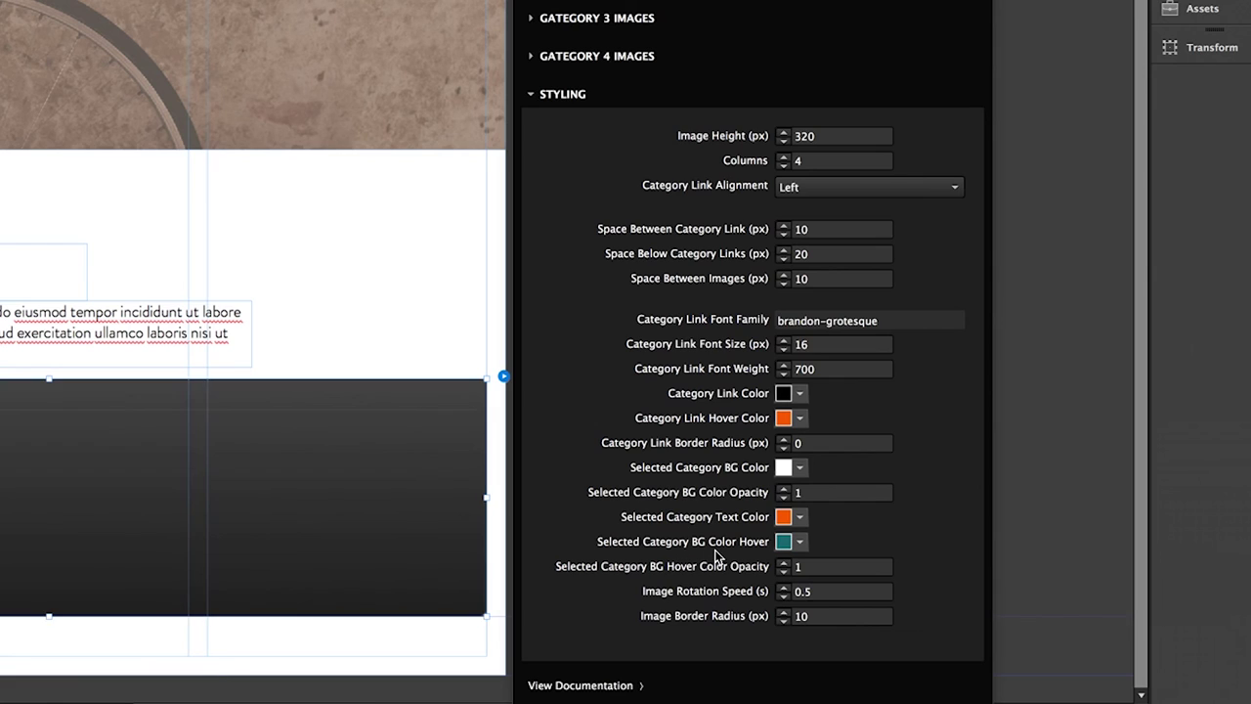
Step: Set the Selected Category BG Color Hover to white
{"action": "left_click", "coordinate": [799, 543]}
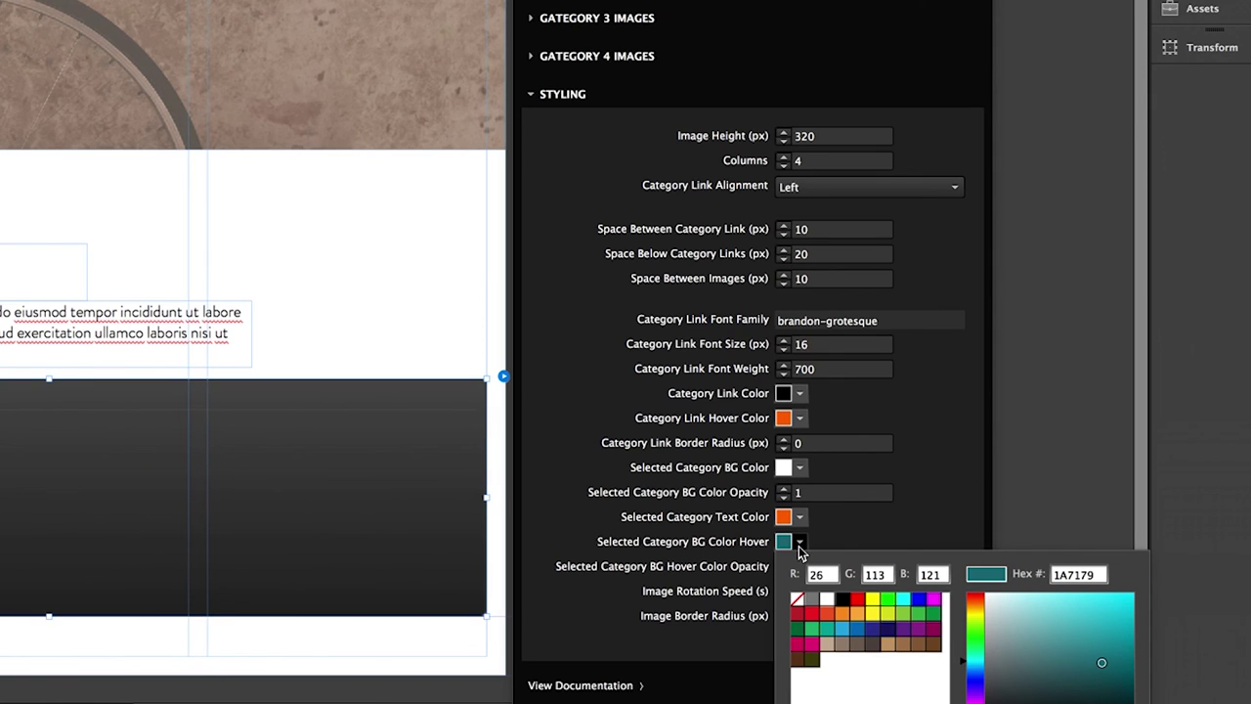
{"action": "left_click", "coordinate": [829, 599]}
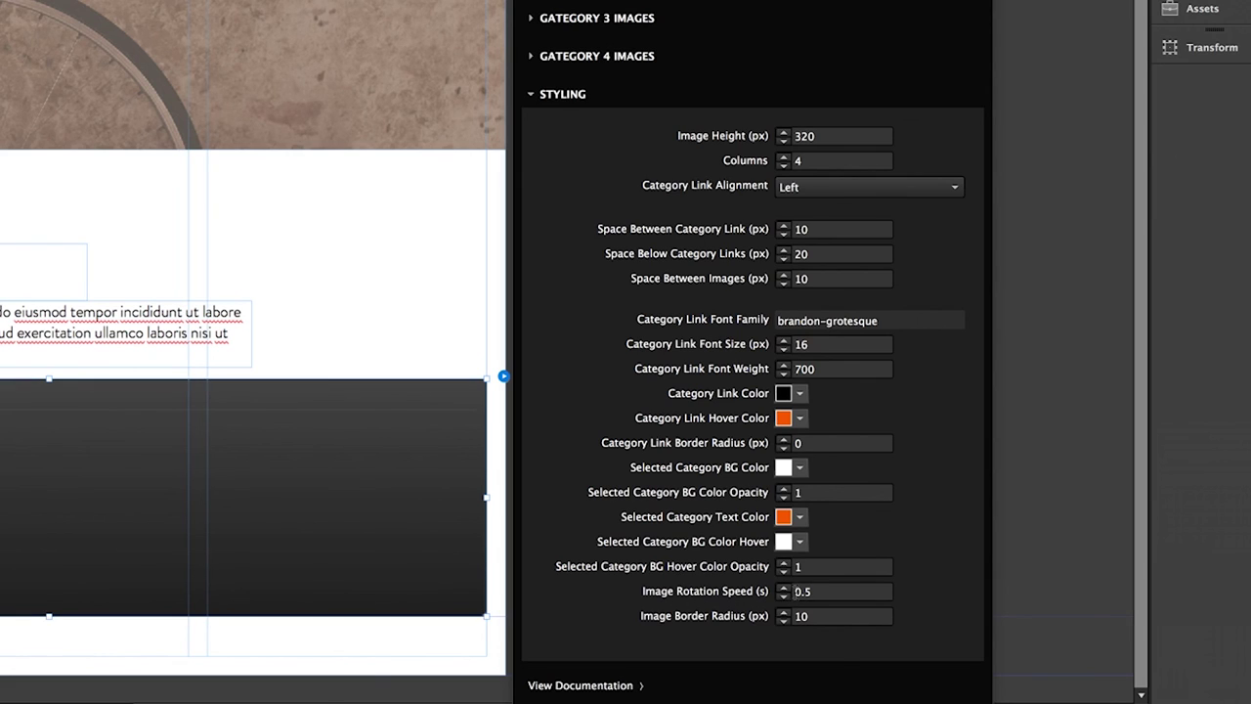
{"action": "left_click", "coordinate": [838, 591]}
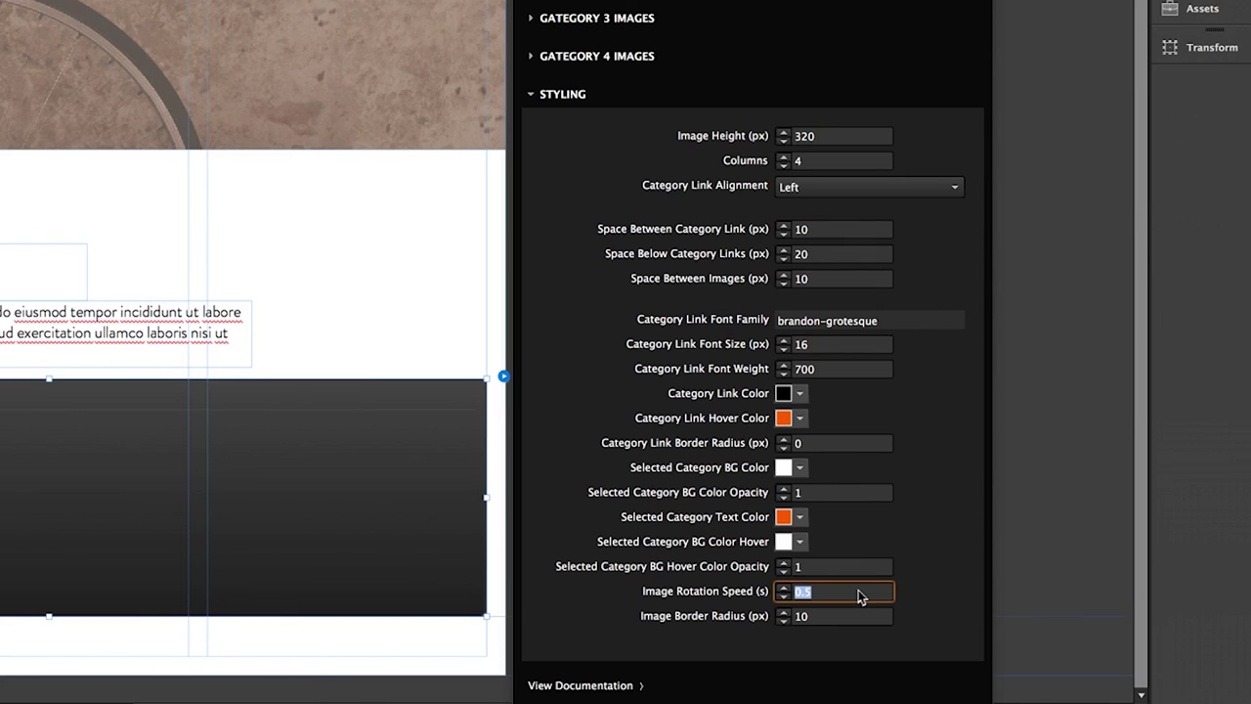
Step: Enter Image Rotation Speed 1 and Image Border Radius 0, then deselect the widget
{"action": "type", "text": "1"}
{"action": "key", "text": "Return"}
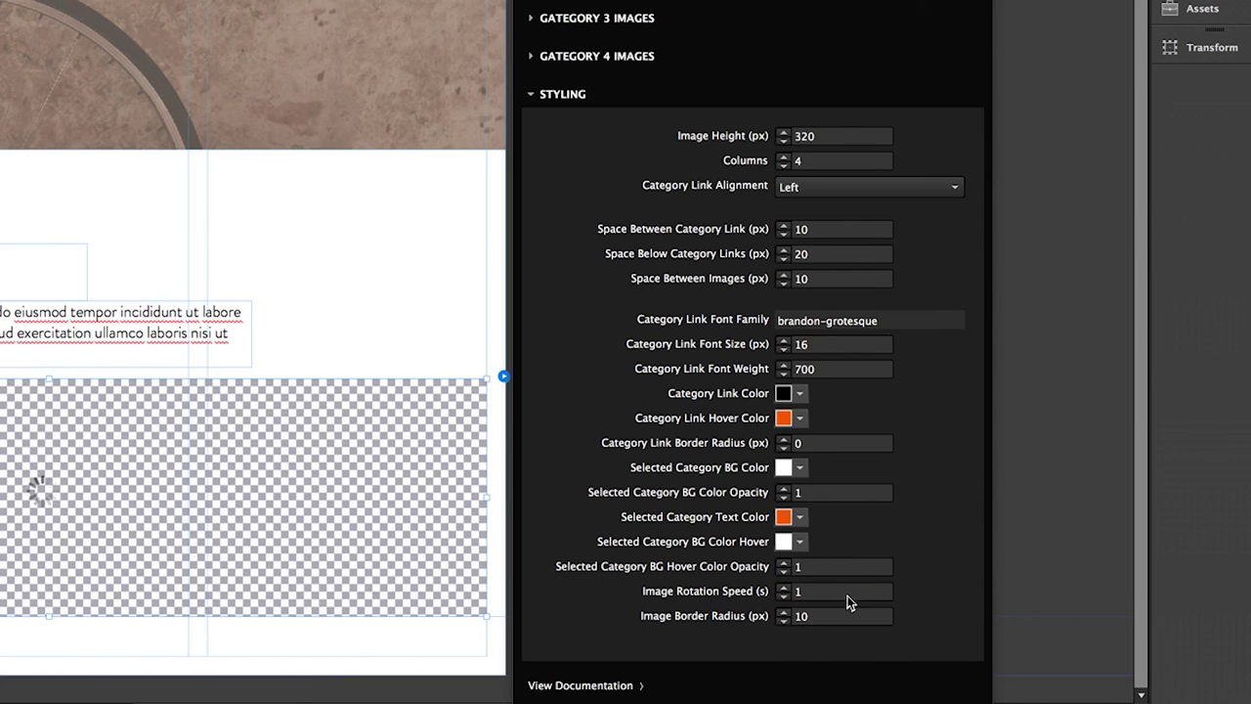
{"action": "double_click", "coordinate": [796, 616]}
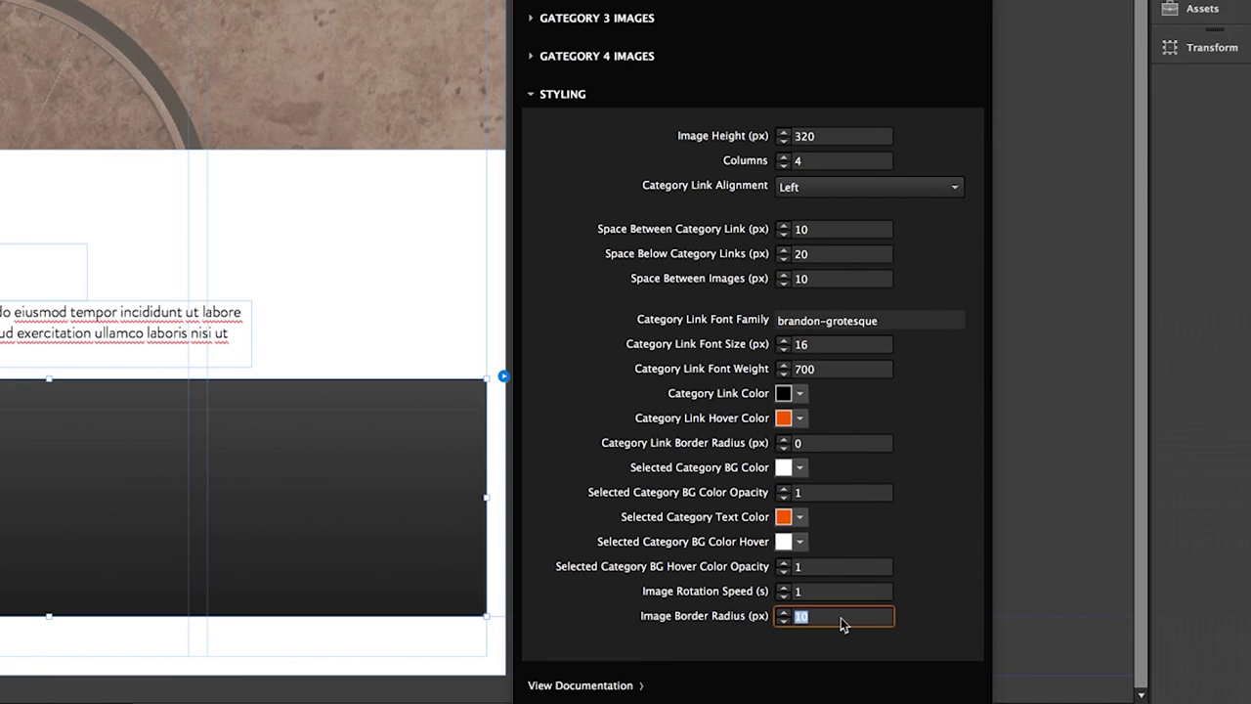
{"action": "type", "text": "0"}
{"action": "key", "text": "Return"}
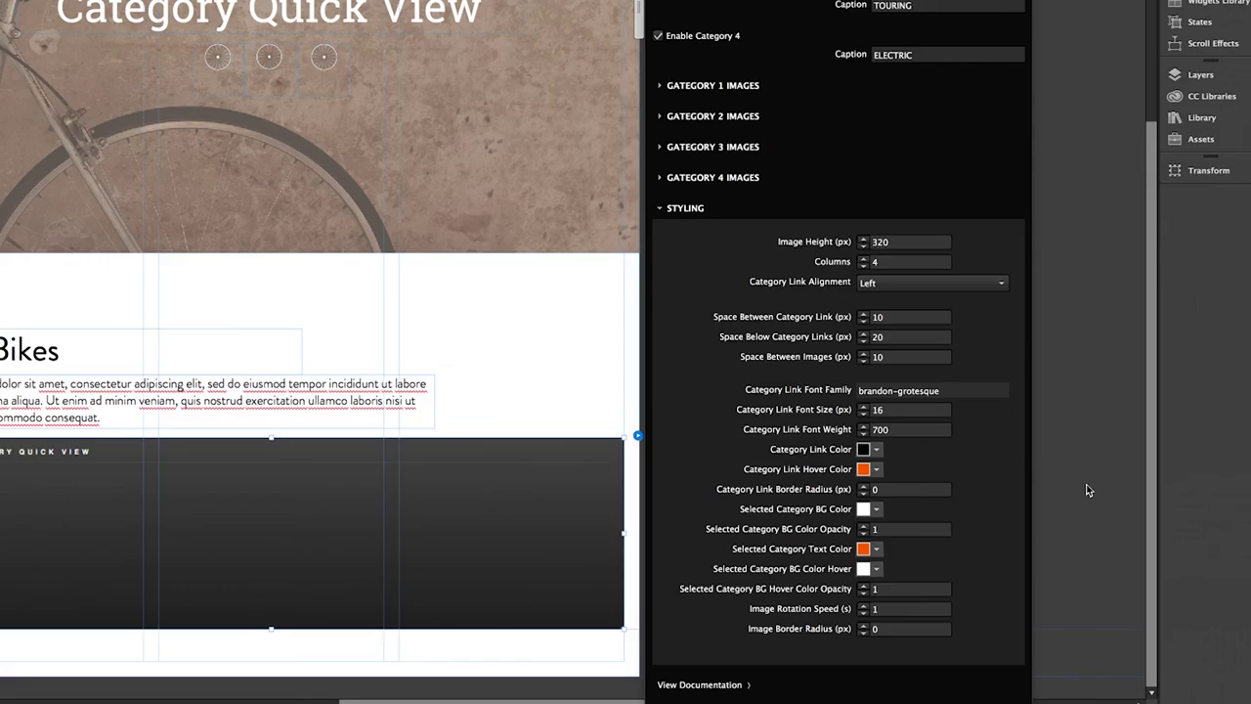
{"action": "left_click", "coordinate": [1065, 459]}
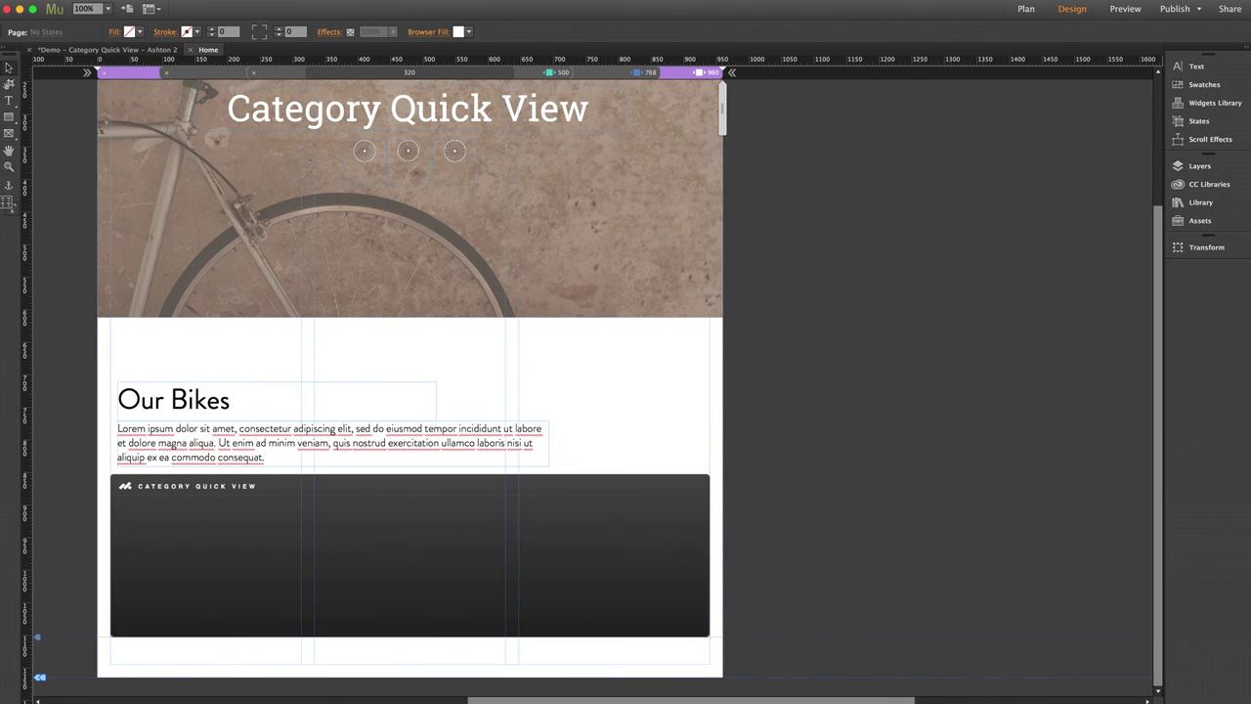
Step: Preview the page in the browser and view the MOUNTAIN, TOURING and ELECTRIC categories
{"action": "key", "text": "super+shift+e"}
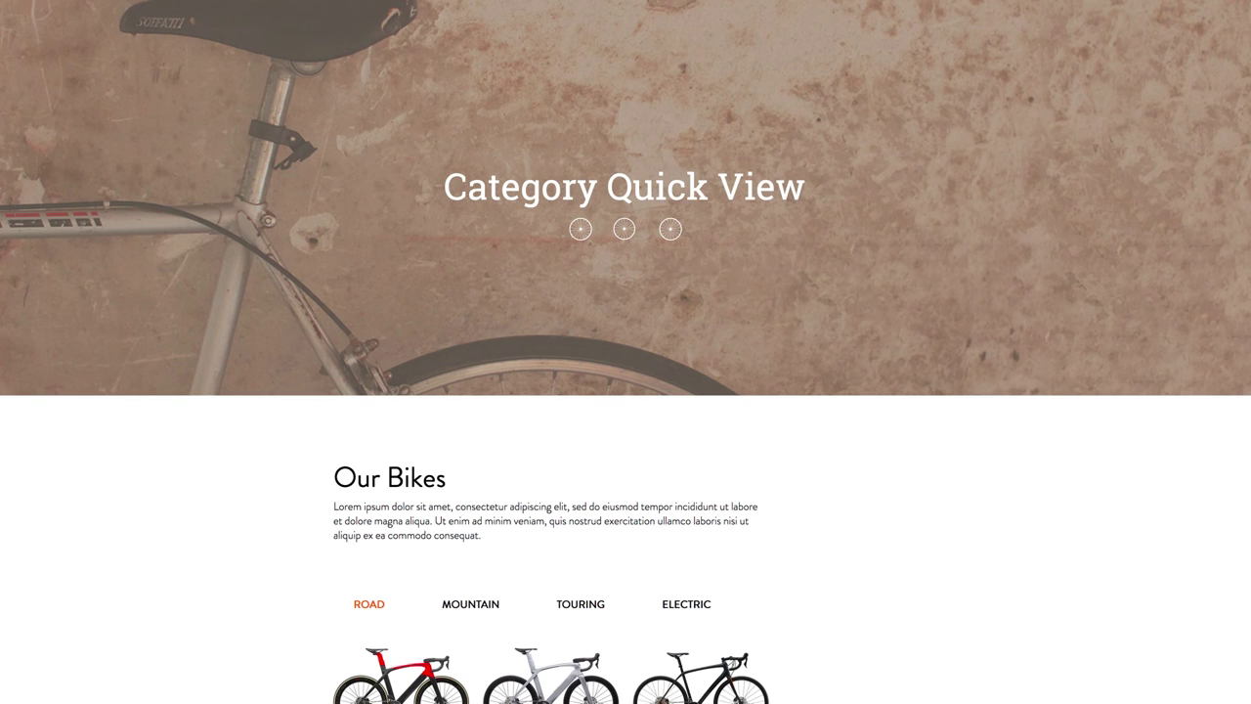
{"action": "scroll", "coordinate": [889, 508], "scroll_direction": "down", "scroll_amount": 3}
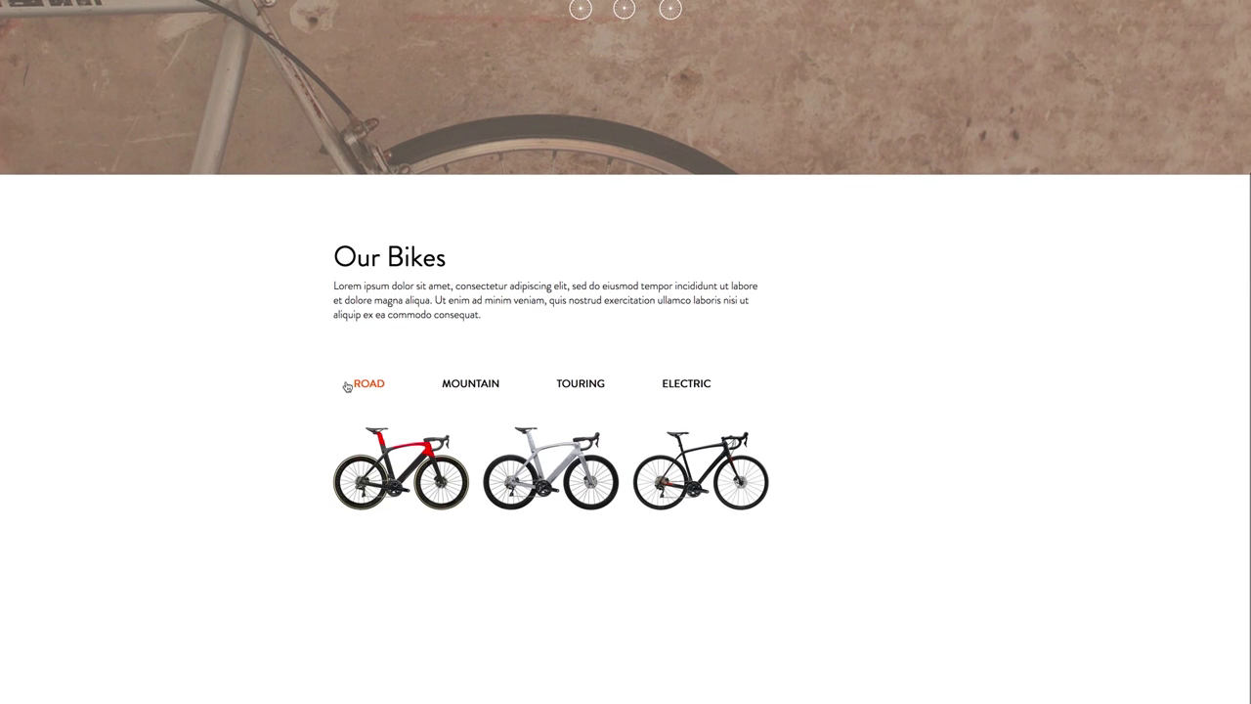
{"action": "left_click", "coordinate": [473, 387]}
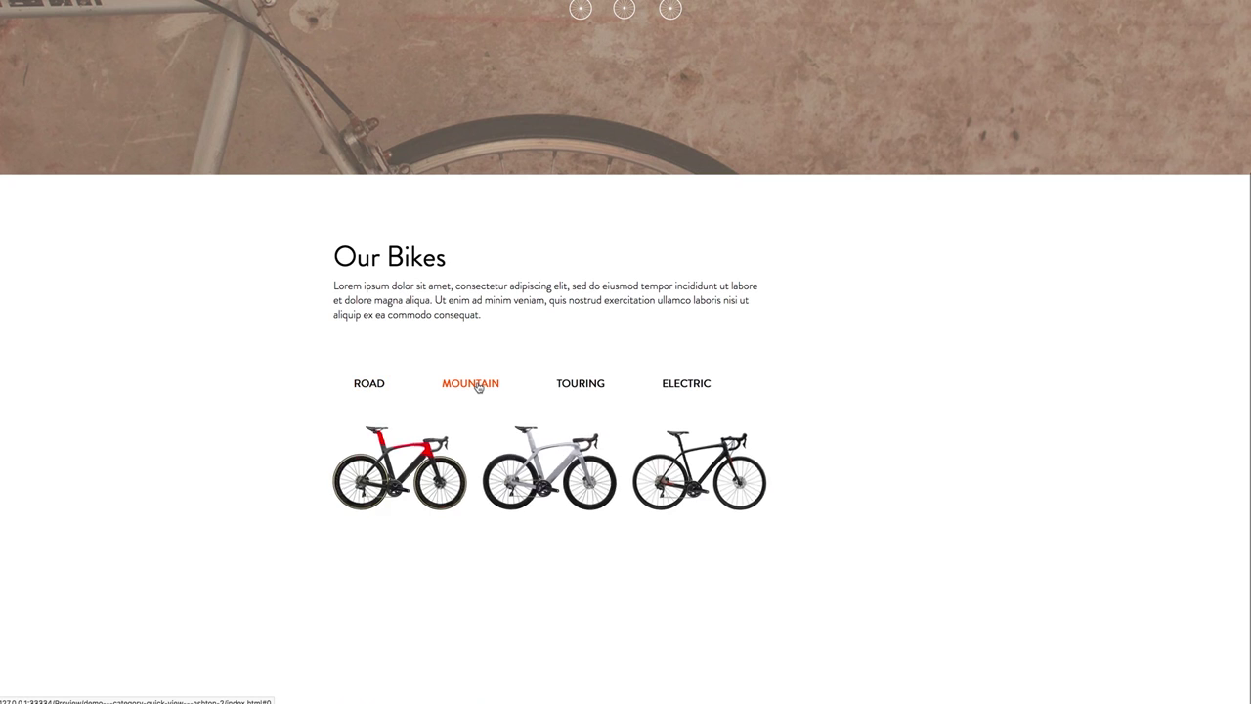
{"action": "left_click", "coordinate": [579, 387]}
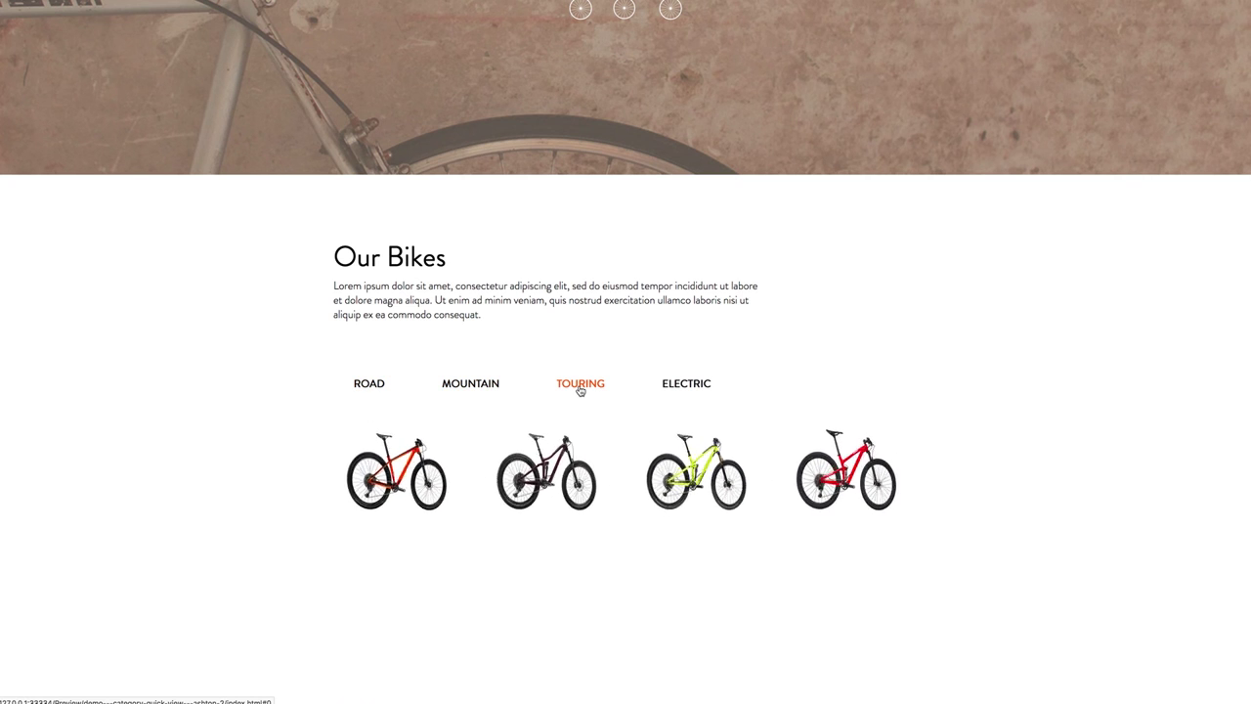
{"action": "left_click", "coordinate": [680, 390]}
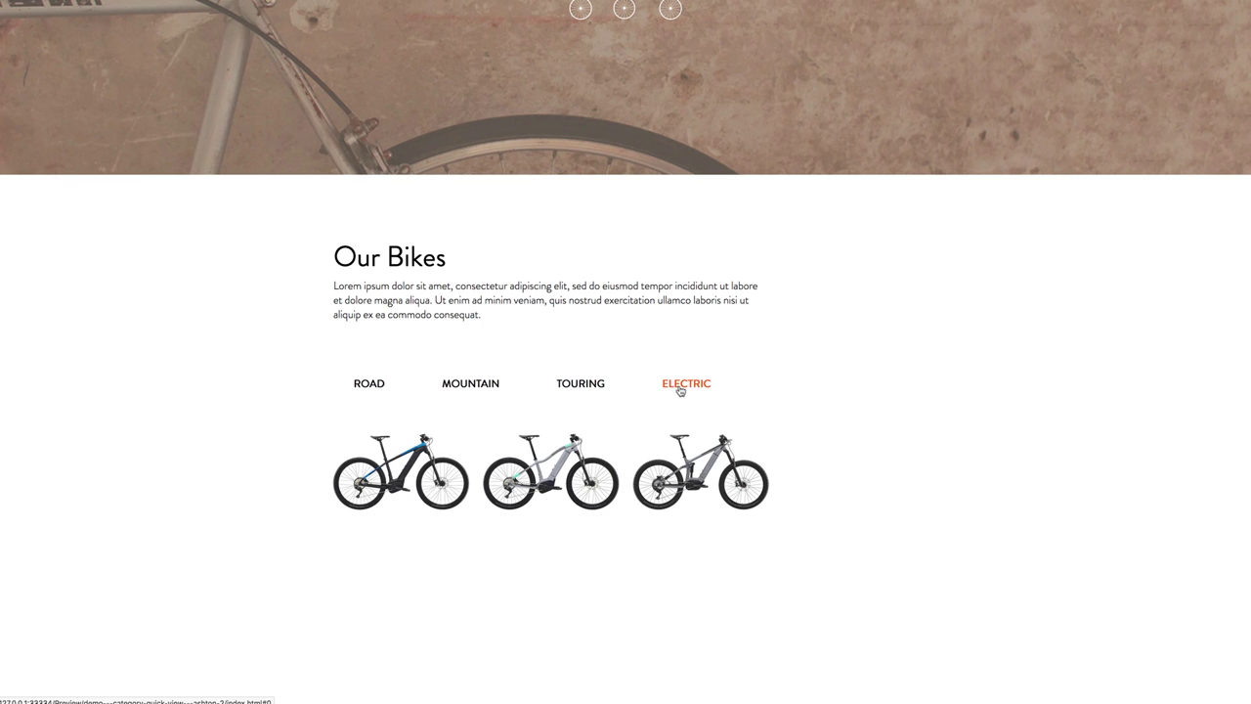
{"action": "scroll", "coordinate": [1041, 390], "scroll_direction": "up", "scroll_amount": 2}
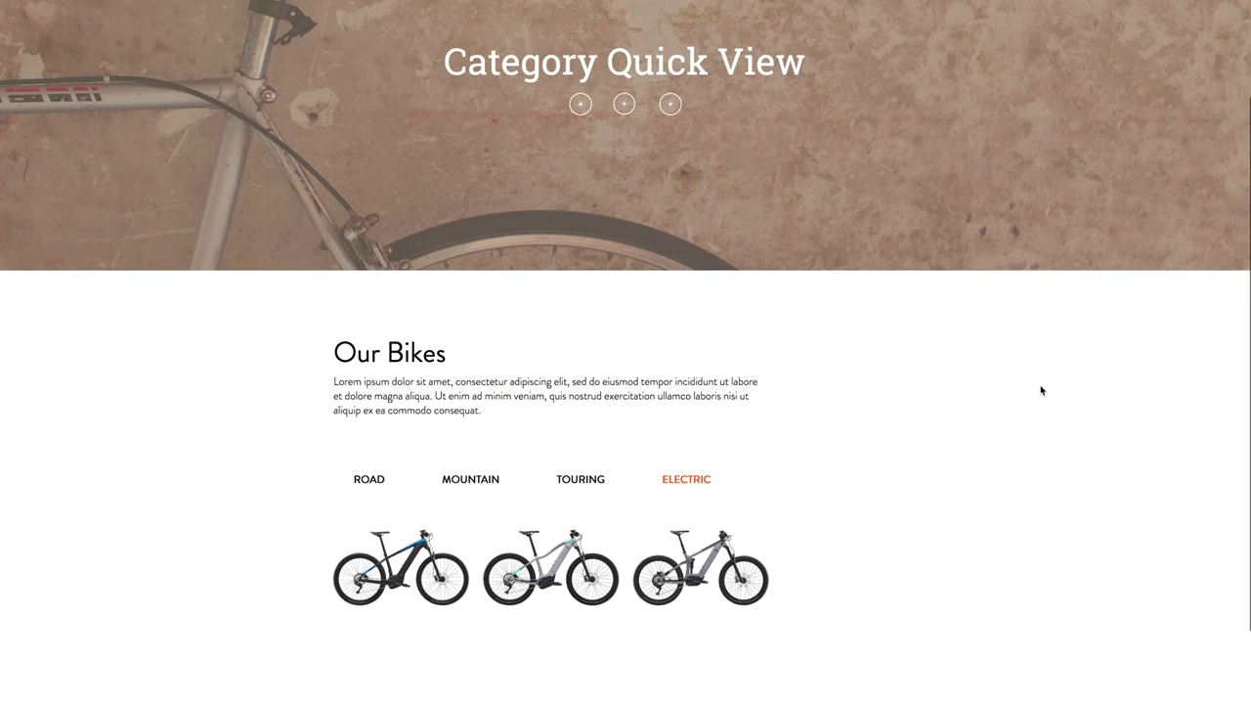
{"action": "scroll", "coordinate": [1040, 390], "scroll_direction": "up", "scroll_amount": 2}
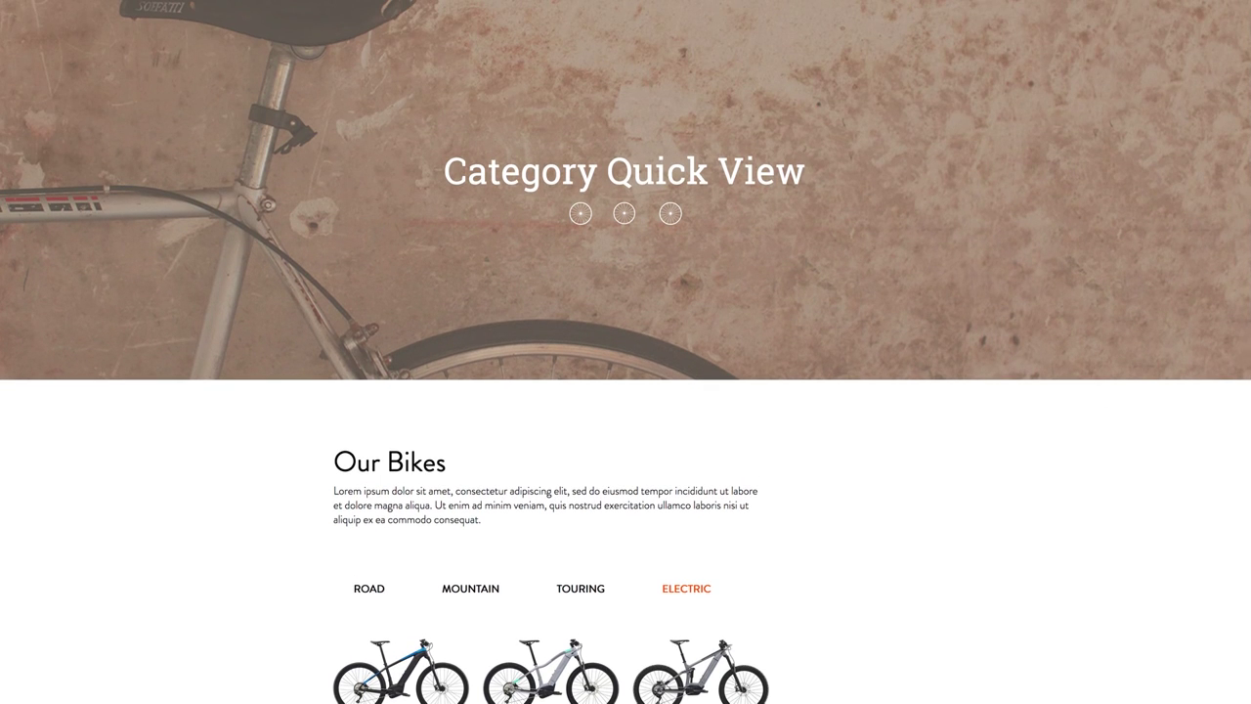